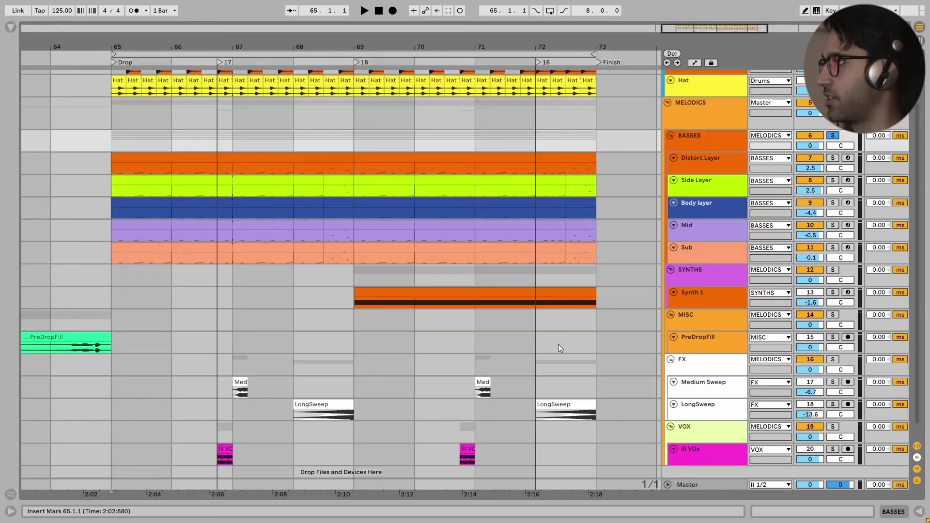
Play the BASSES group from bar 65, and audition the Distort Layer track soloed.
{"action": "key", "text": "space"}
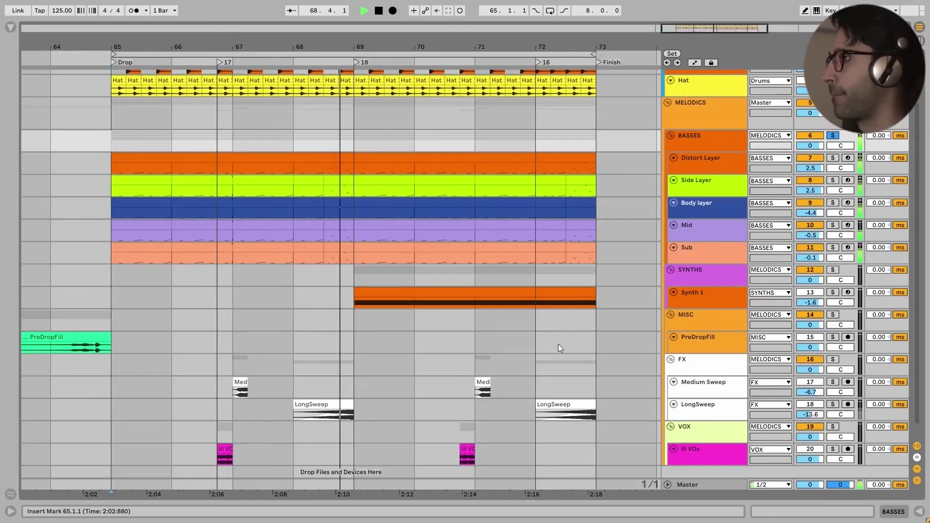
{"action": "key", "text": "space"}
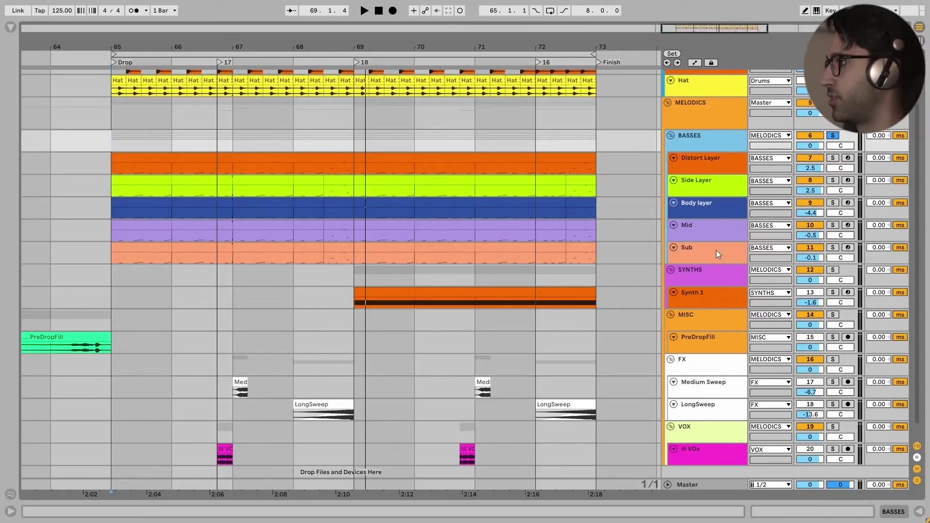
{"action": "left_click", "coordinate": [682, 168]}
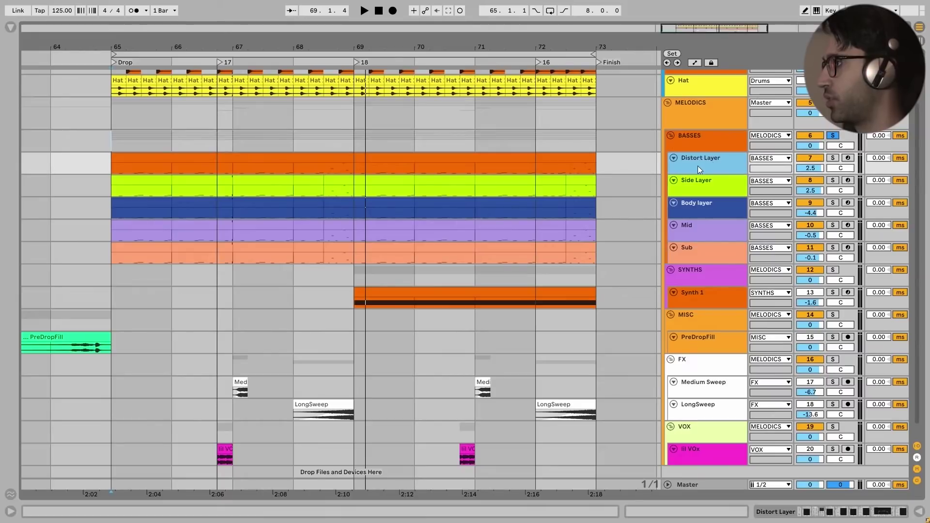
{"action": "key", "text": "s"}
{"action": "key", "text": "space"}
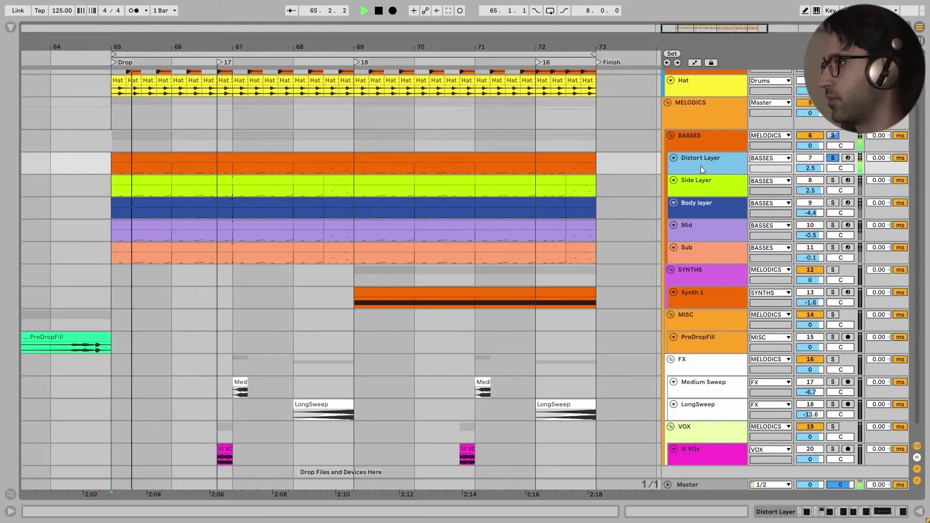
{"action": "key", "text": "space"}
Solo the Side Layer track in the BASSES group and listen to it from bar 65.
{"action": "left_click", "coordinate": [710, 185]}
{"action": "key", "text": "s"}
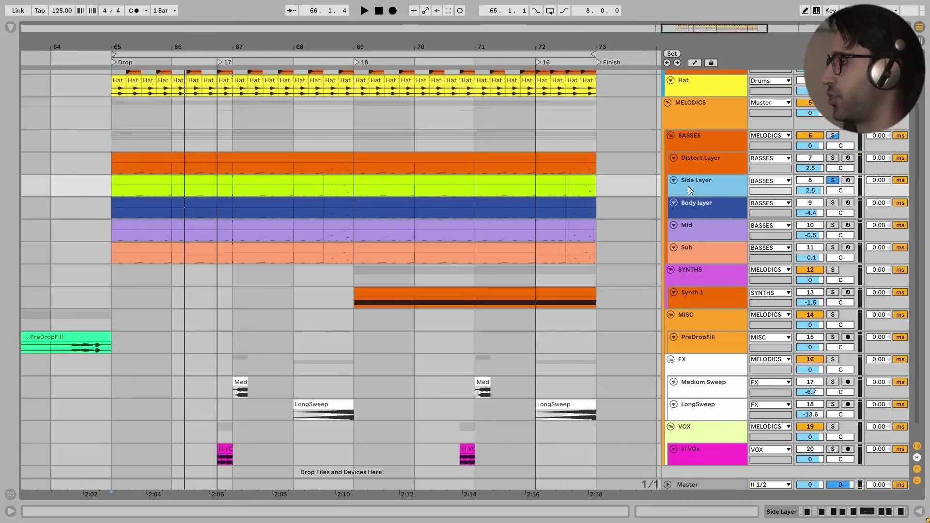
{"action": "key", "text": "space"}
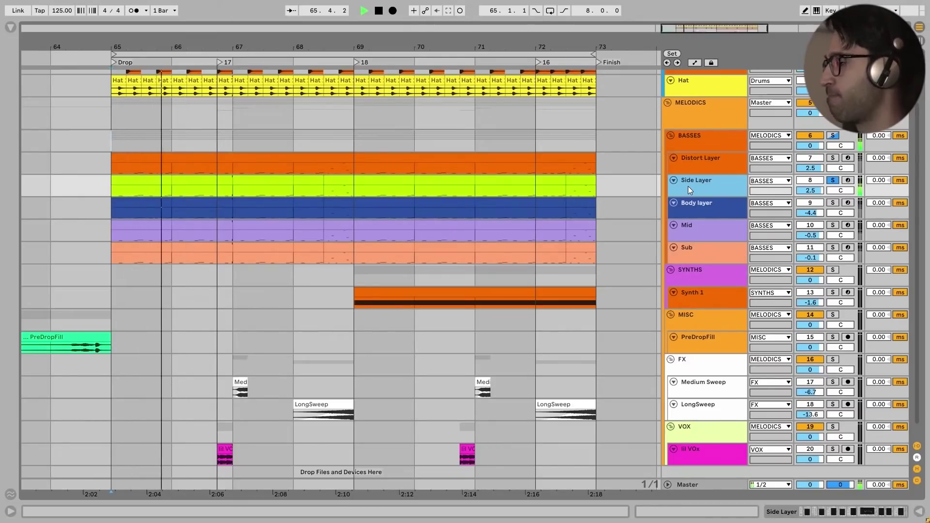
{"action": "key", "text": "space"}
Solo the Body layer track in the BASSES group and listen to it from bar 65.
{"action": "left_click", "coordinate": [692, 207]}
{"action": "key", "text": "s"}
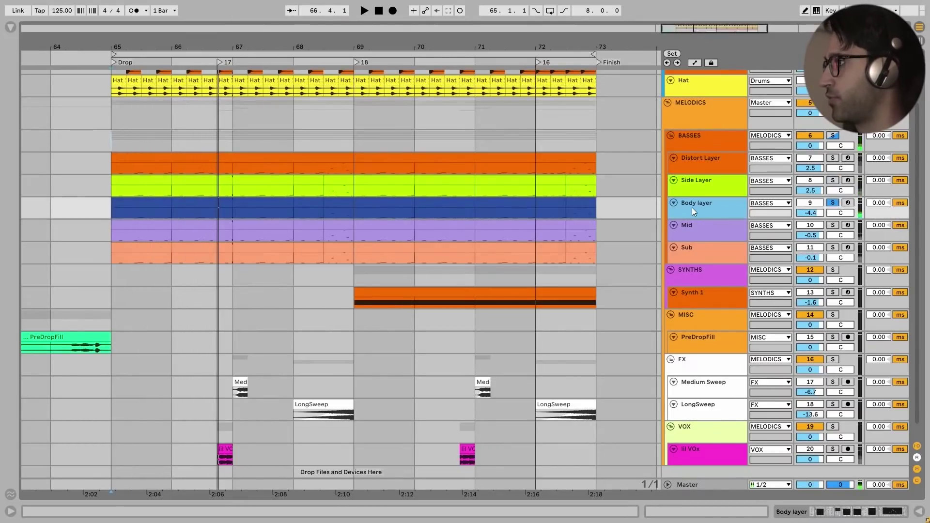
{"action": "key", "text": "space"}
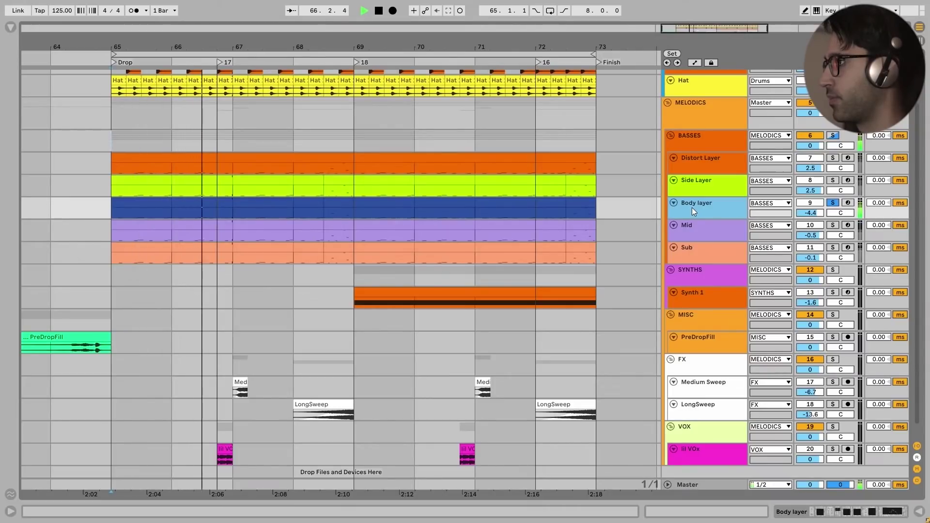
{"action": "key", "text": "space"}
Solo the Mid track in the BASSES group and listen to it from bar 65.
{"action": "left_click", "coordinate": [698, 236]}
{"action": "key", "text": "s"}
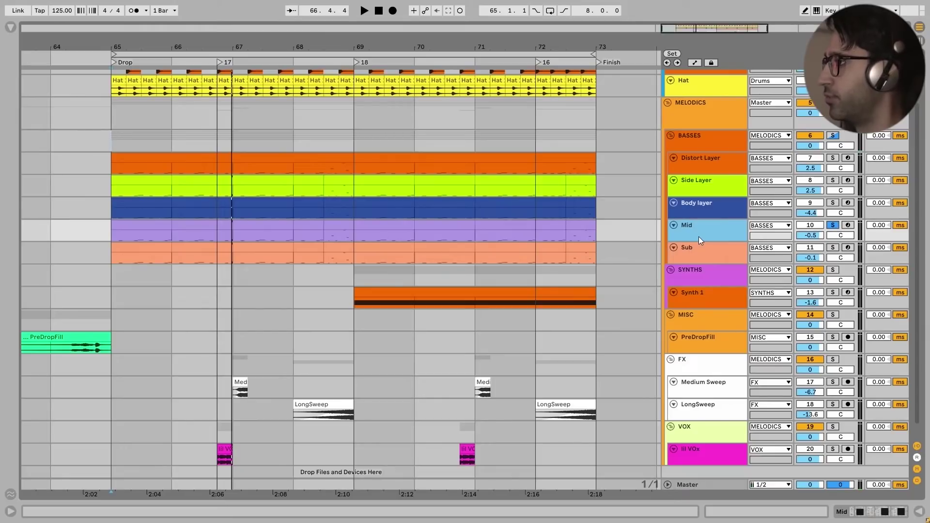
{"action": "key", "text": "space"}
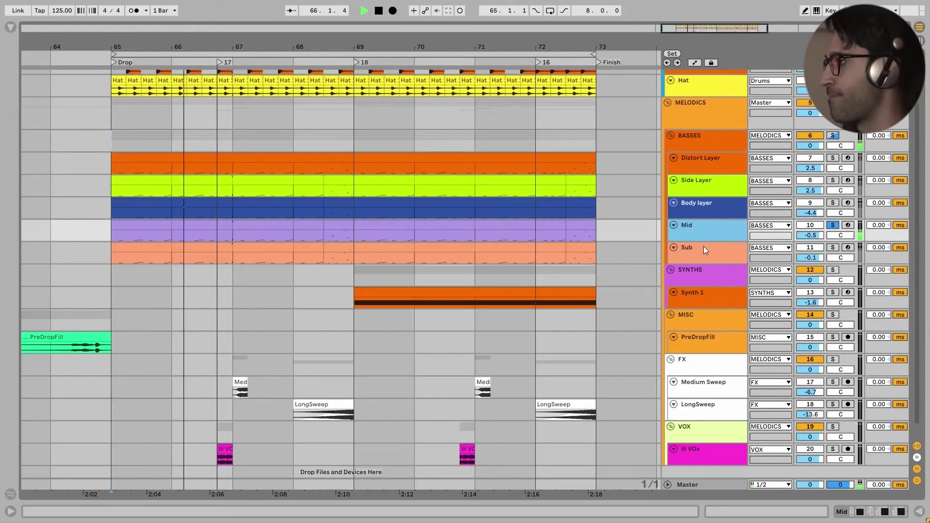
{"action": "key", "text": "space"}
Solo the Sub track in the BASSES group and listen to it from bar 65.
{"action": "left_click", "coordinate": [708, 248]}
{"action": "key", "text": "s"}
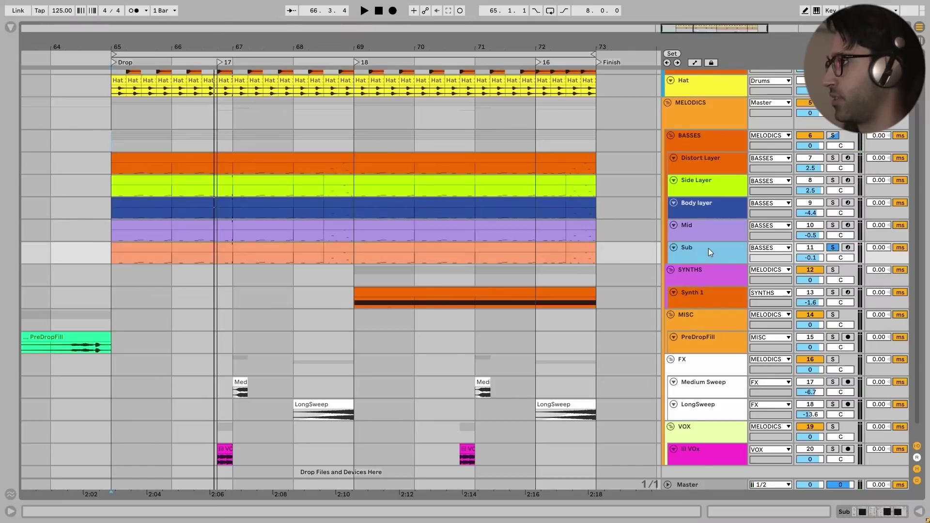
{"action": "key", "text": "space"}
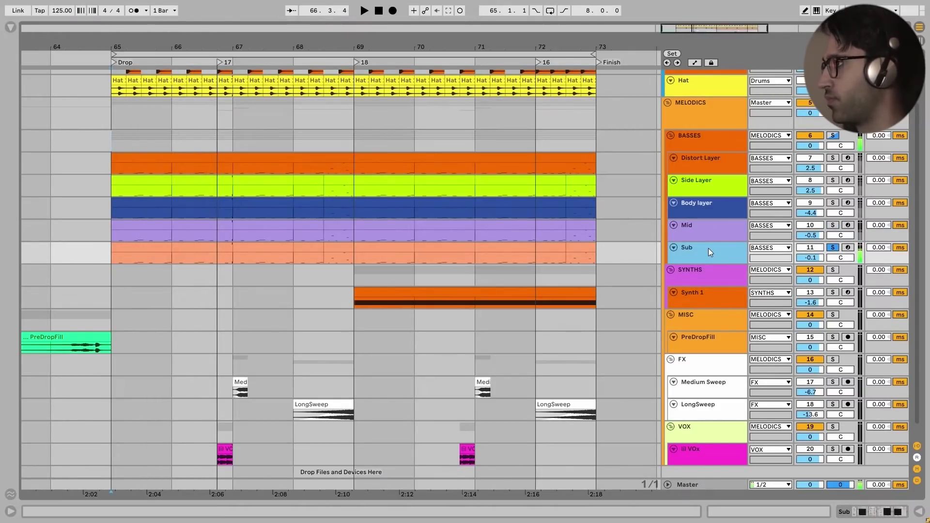
{"action": "key", "text": "space"}
Open the Serum synth on the Distort Layer track, solo the track and play its BA Distorted patch.
{"action": "double_click", "coordinate": [705, 169]}
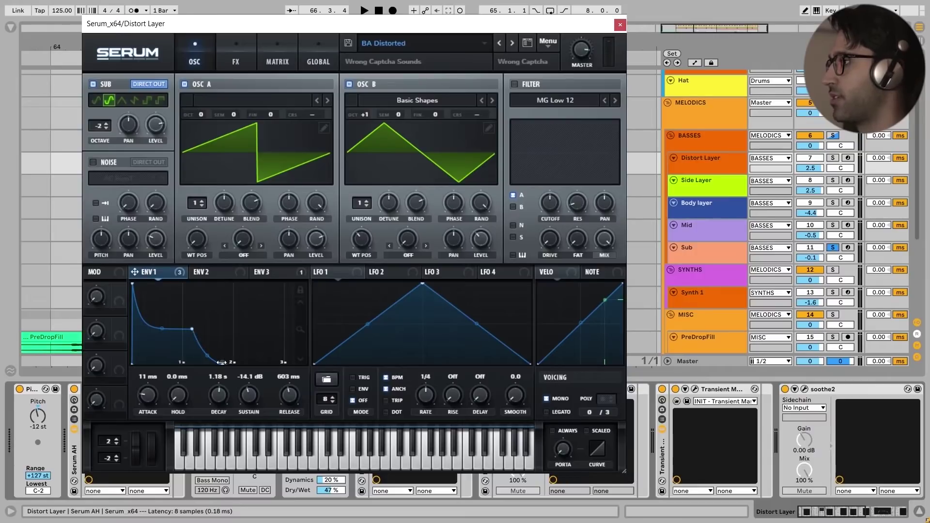
{"action": "key", "text": "space"}
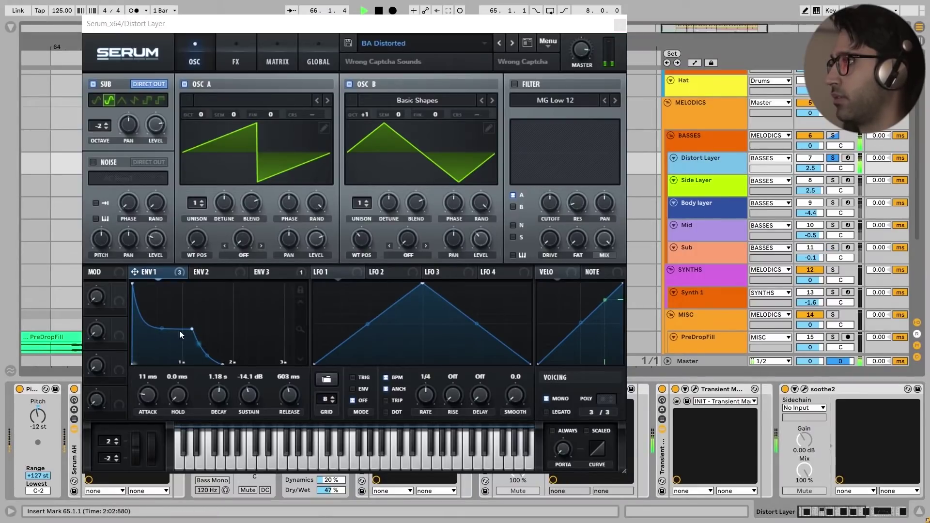
{"action": "key", "text": "space"}
Compare the patch with the Env 3 to Mast.Tun modulation bypassed and re-enabled in Serum's modulation matrix.
{"action": "left_click", "coordinate": [272, 273]}
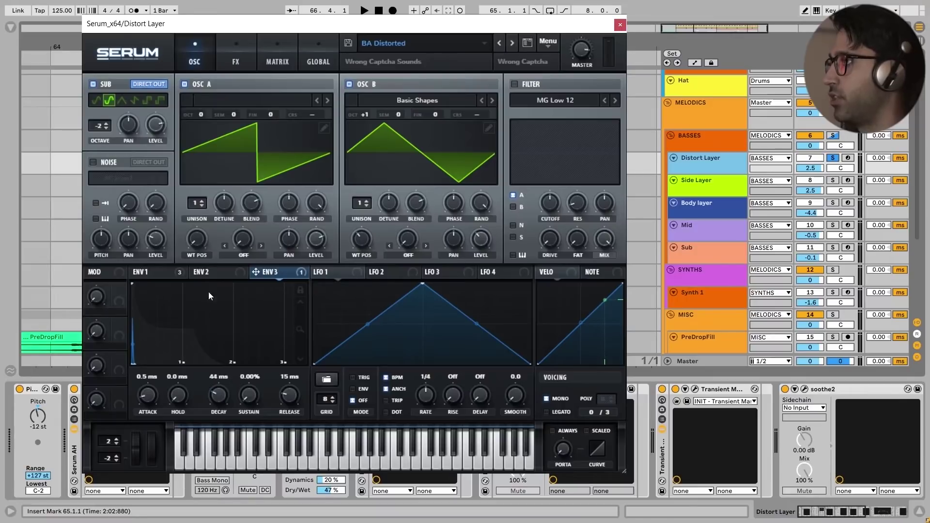
{"action": "left_click", "coordinate": [278, 62]}
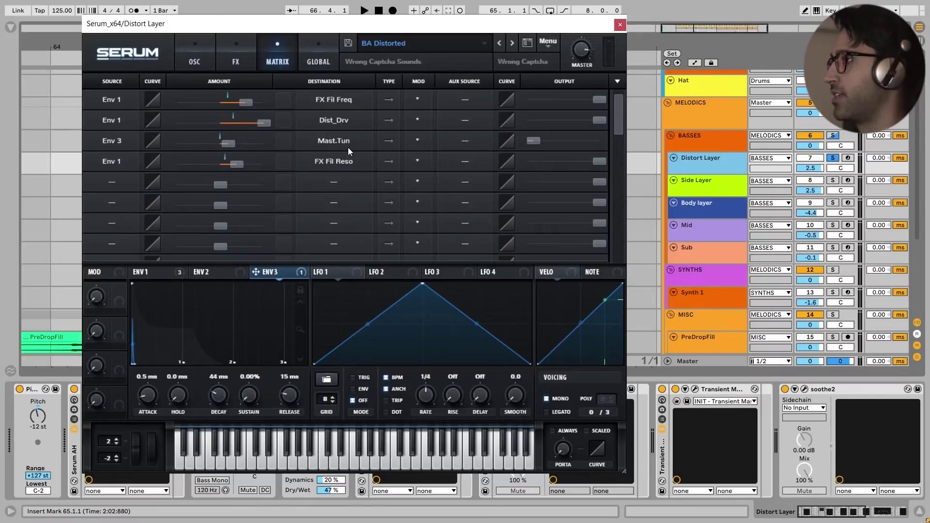
{"action": "left_click", "coordinate": [419, 140]}
{"action": "key", "text": "space"}
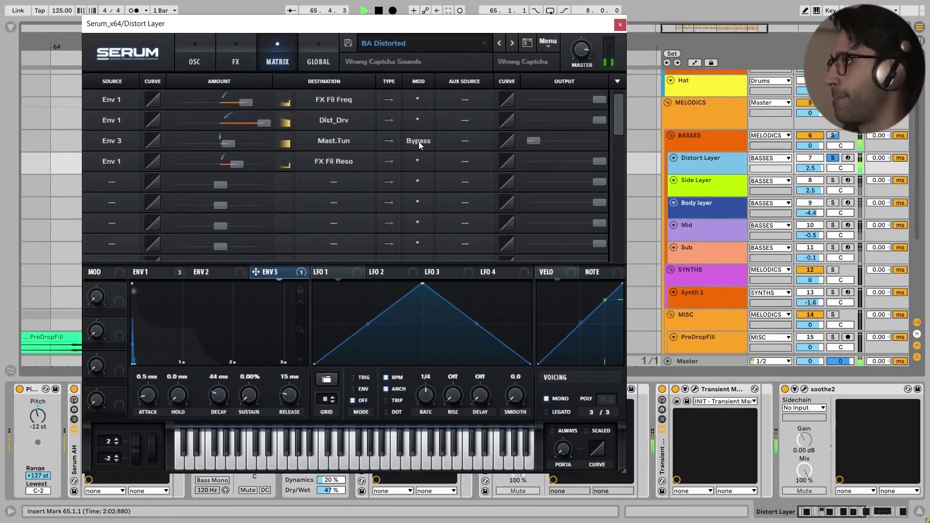
{"action": "key", "text": "space"}
{"action": "left_click", "coordinate": [418, 142]}
{"action": "key", "text": "space"}
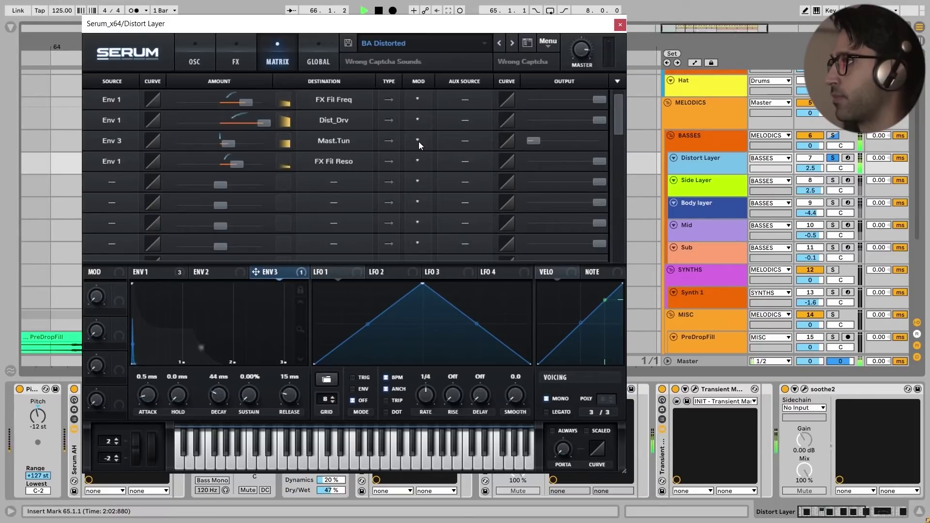
{"action": "key", "text": "space"}
Return to Serum's oscillator view and list the modulation destinations of Env 1.
{"action": "left_click", "coordinate": [195, 62]}
{"action": "left_click", "coordinate": [155, 272]}
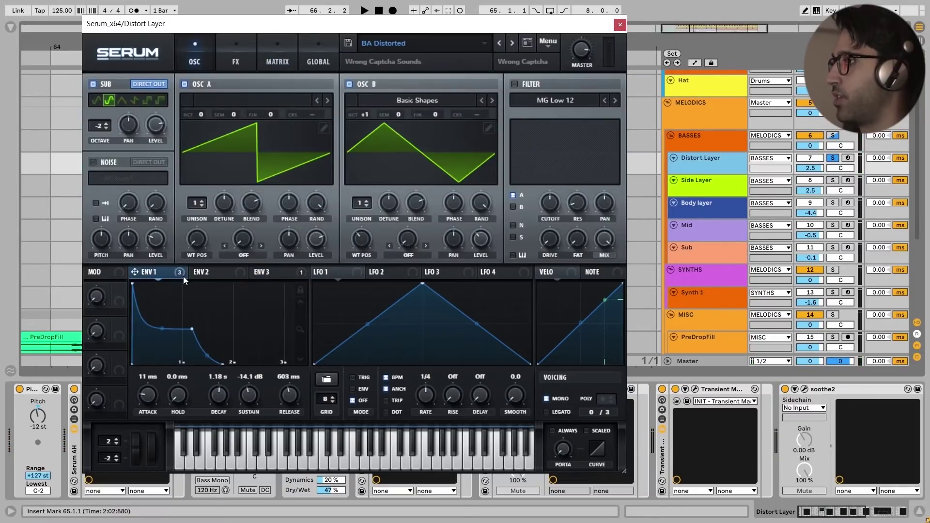
{"action": "left_click", "coordinate": [179, 272]}
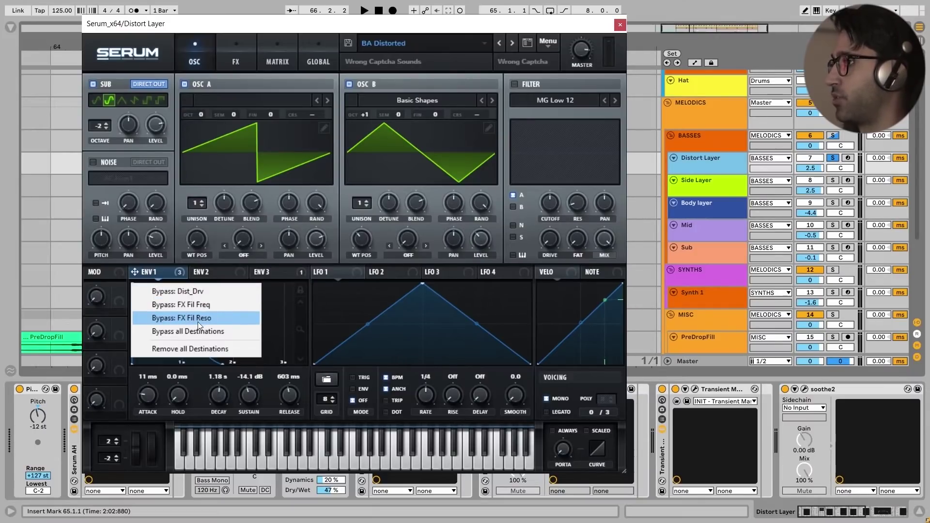
Show Serum's effects rack and compare the patch with the multiband compressor switched off and back on.
{"action": "left_click", "coordinate": [239, 54]}
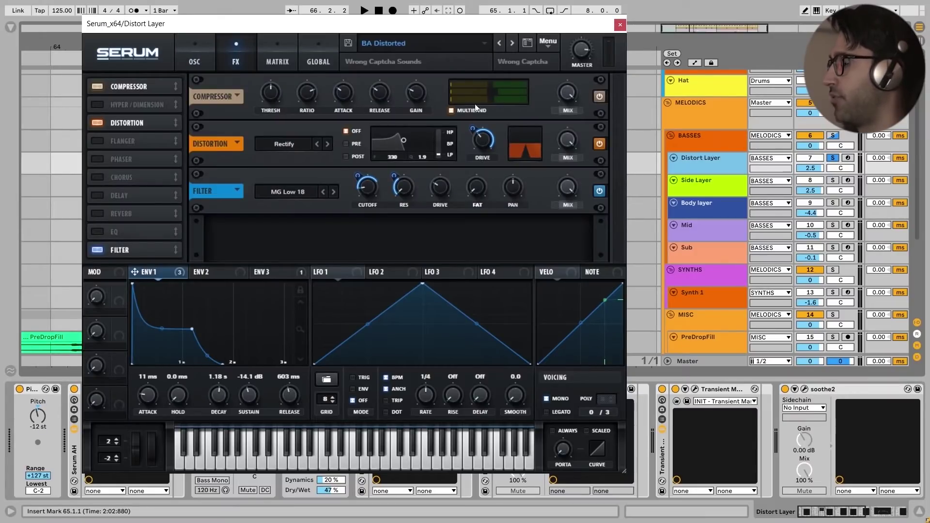
{"action": "left_click", "coordinate": [599, 97]}
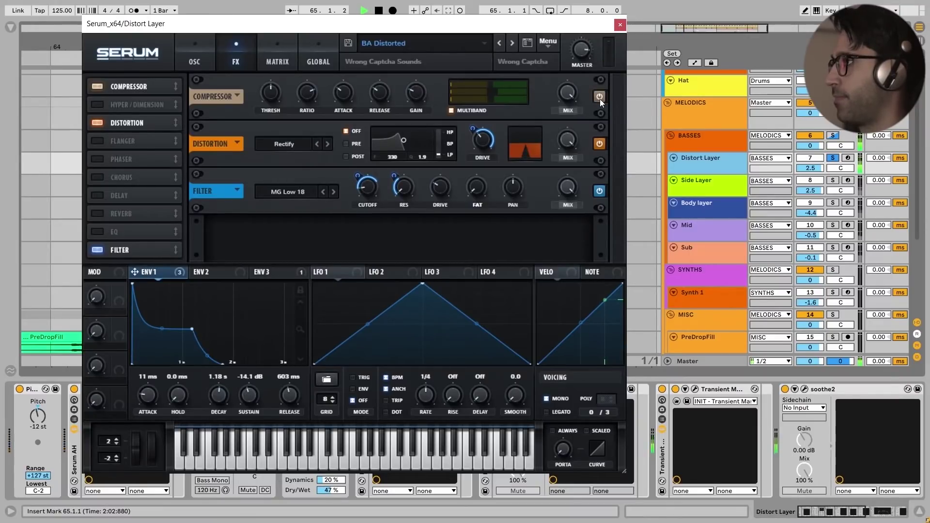
{"action": "left_click", "coordinate": [600, 98]}
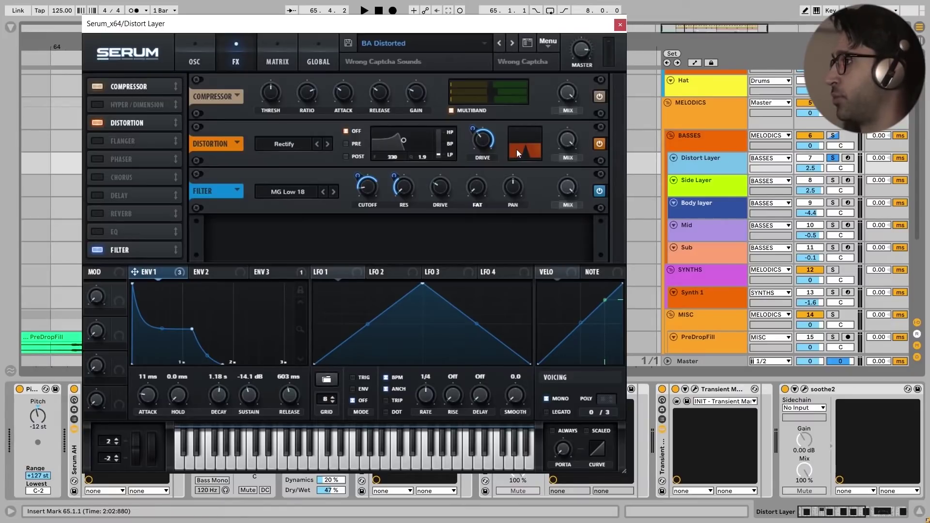
Compare the Distort Layer sound with the Rectify distortion bypassed and switched back on.
{"action": "left_click", "coordinate": [600, 145]}
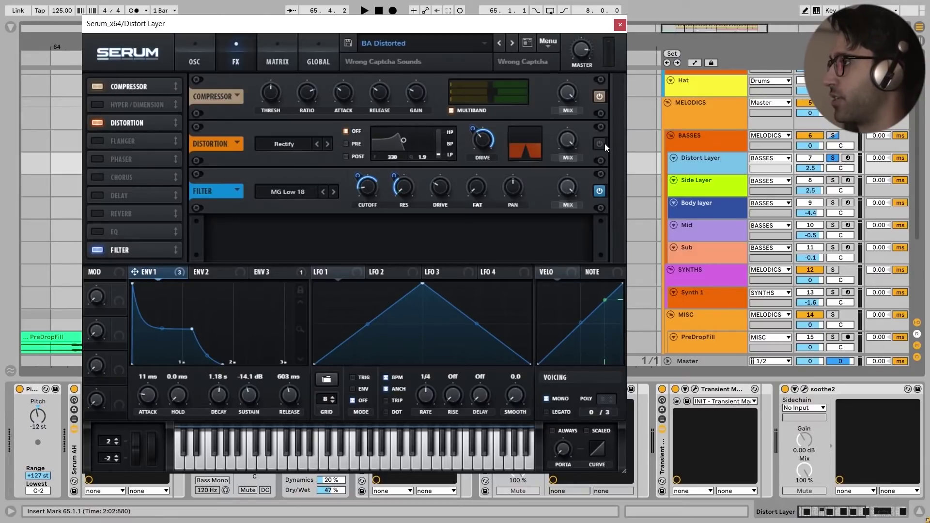
{"action": "key", "text": "space"}
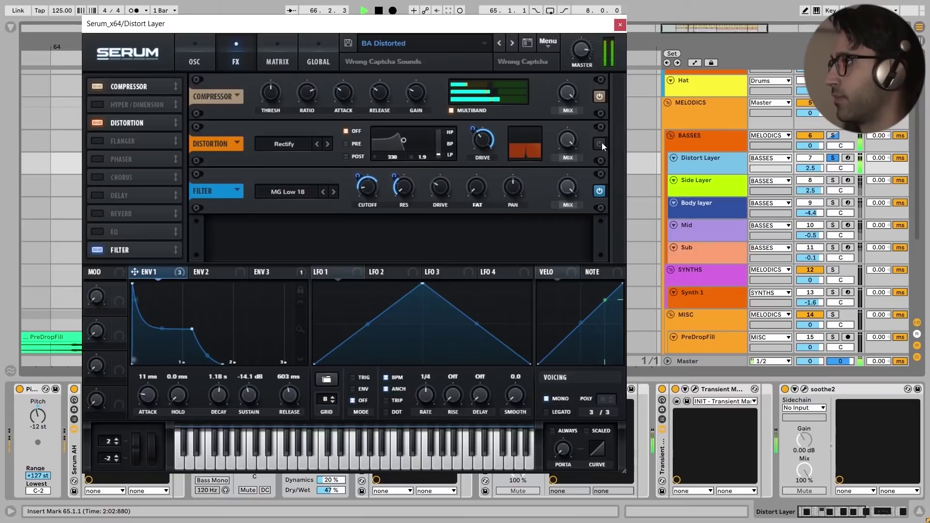
{"action": "key", "text": "space"}
{"action": "left_click", "coordinate": [599, 143]}
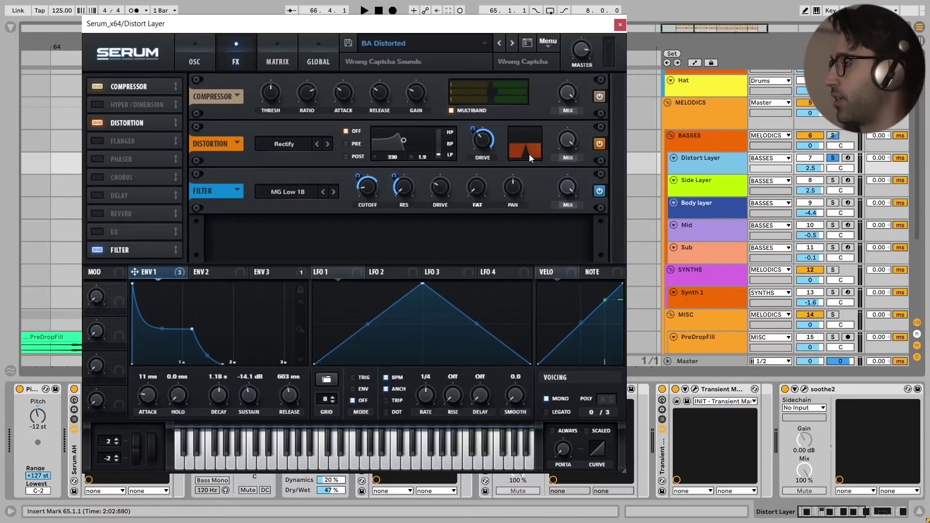
{"action": "key", "text": "space"}
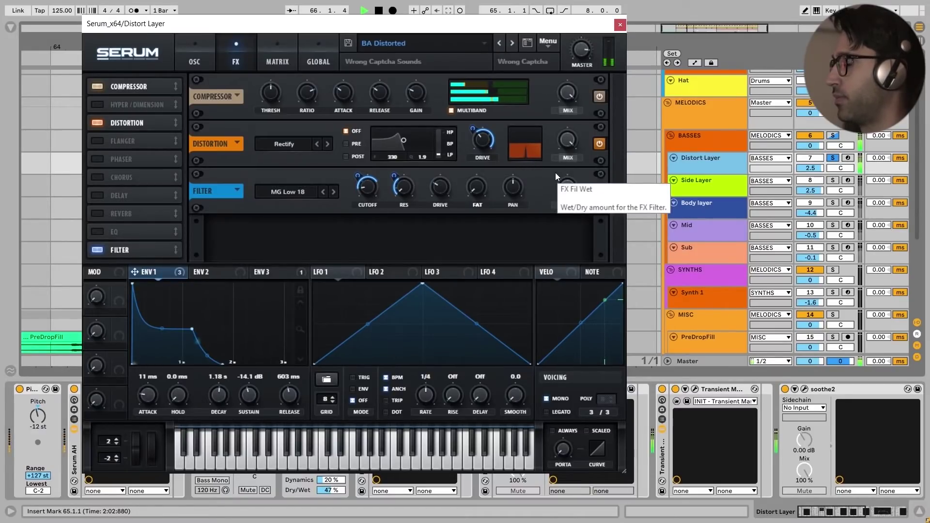
{"action": "key", "text": "space"}
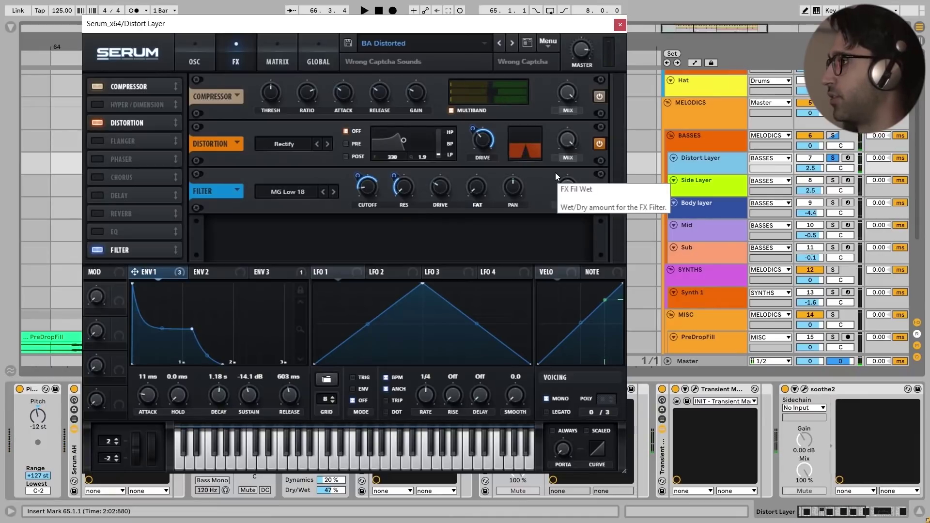
Review the available distortion modes, keep Rectify, and play the patch to check its Env 1 drive modulation.
{"action": "left_click", "coordinate": [288, 147]}
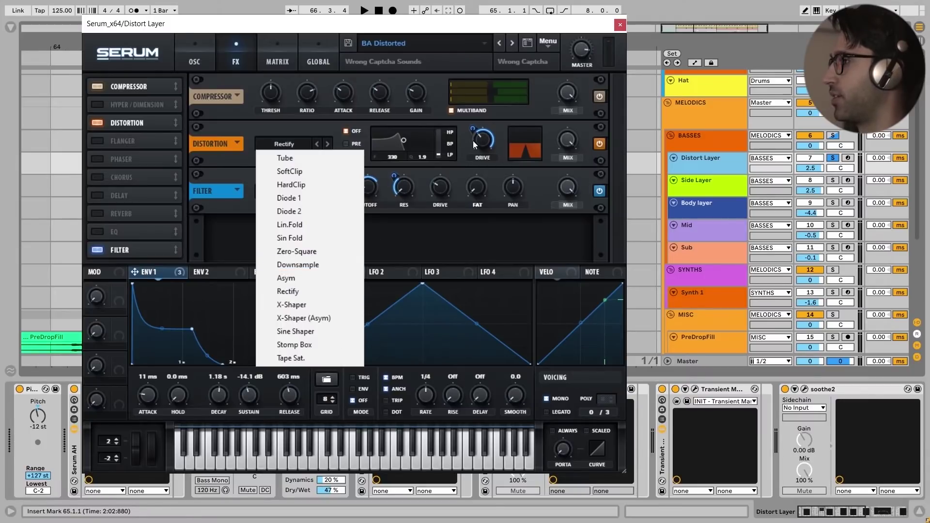
{"action": "left_click", "coordinate": [503, 134]}
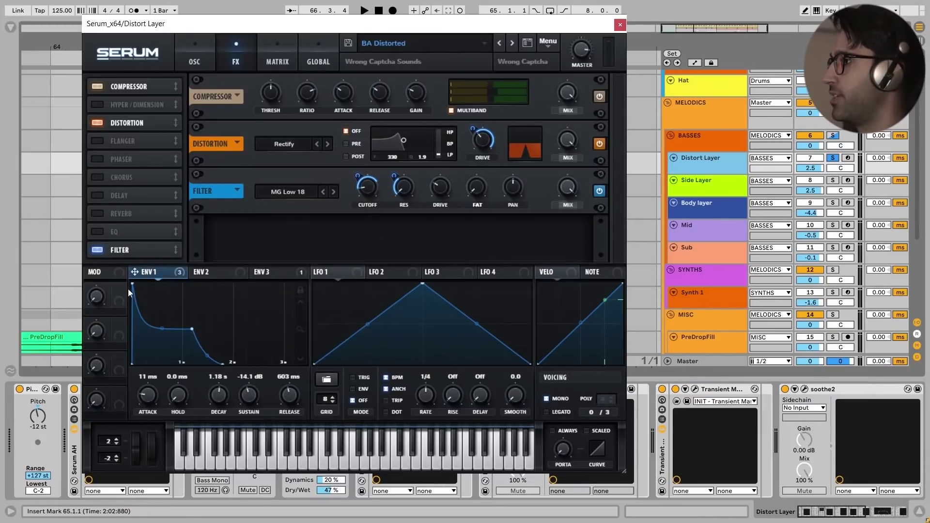
{"action": "right_click", "coordinate": [475, 144]}
{"action": "key", "text": "space"}
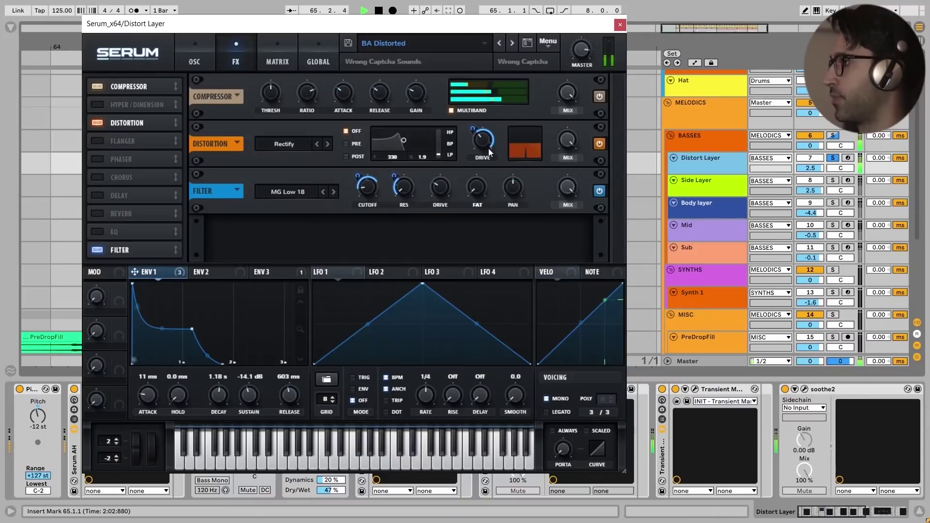
{"action": "key", "text": "space"}
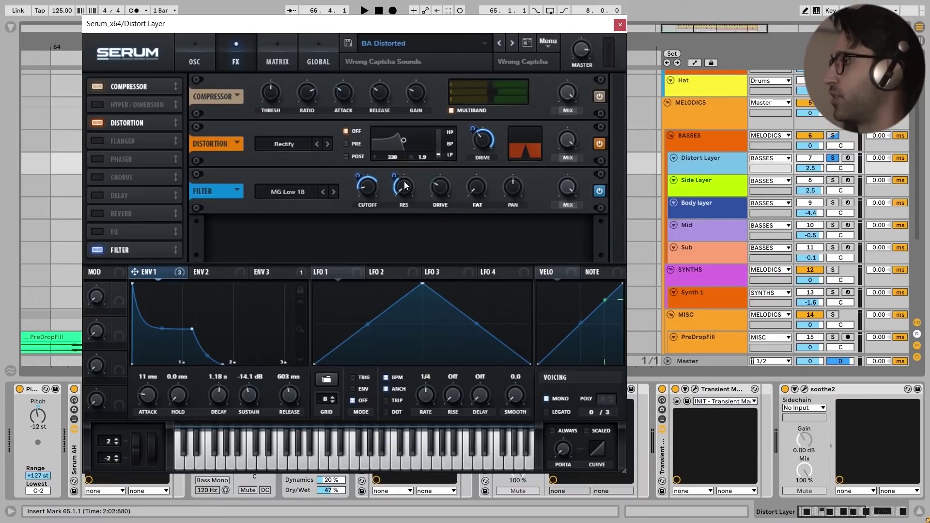
Compare the Distort Layer sound with the MG Low 18 effects filter bypassed and re-enabled.
{"action": "key", "text": "space"}
{"action": "left_click", "coordinate": [600, 190]}
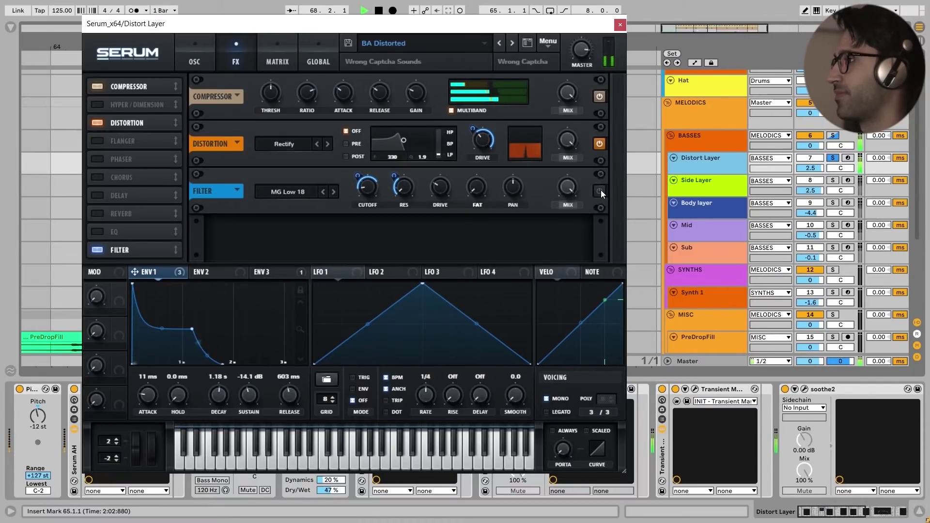
{"action": "key", "text": "space"}
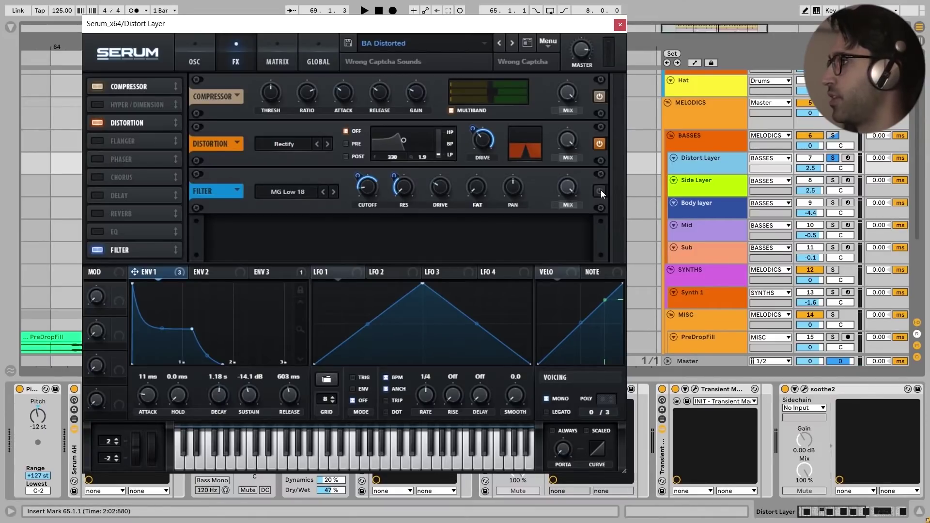
{"action": "key", "text": "space"}
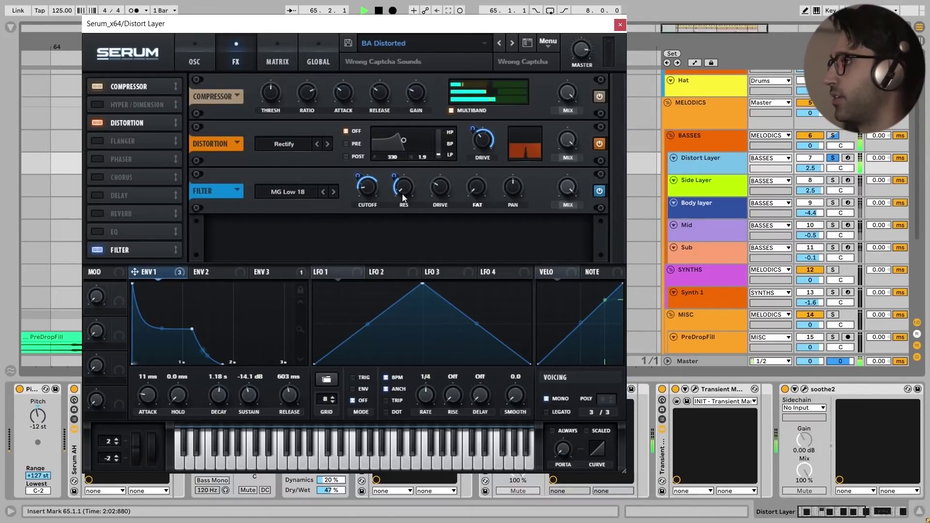
Close Serum and compare the Distort Layer sound with Overdrive and Decapitator bypassed and switched back on.
{"action": "key", "text": "space"}
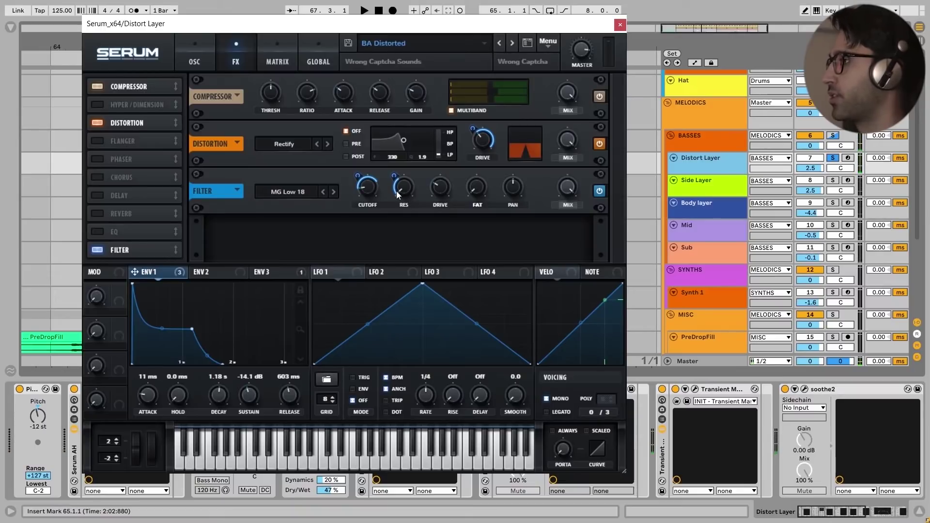
{"action": "left_click", "coordinate": [620, 25]}
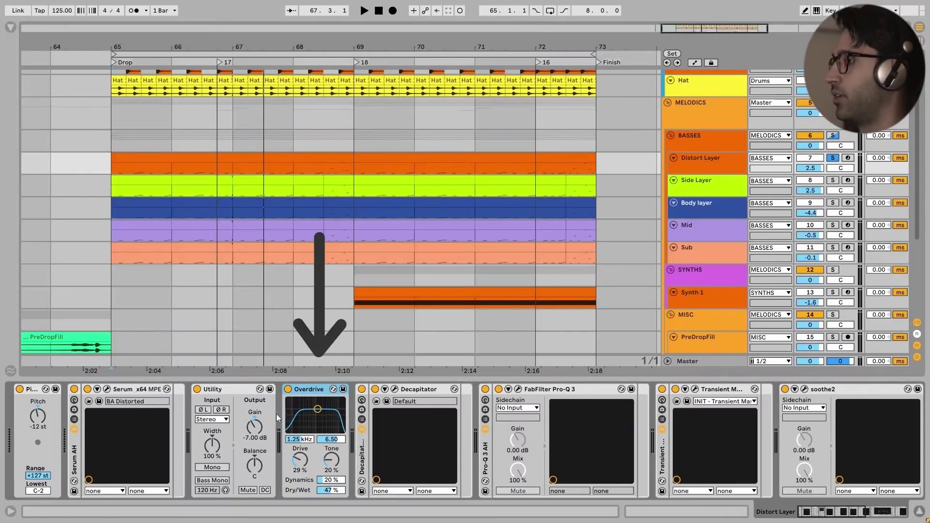
{"action": "left_click", "coordinate": [288, 389]}
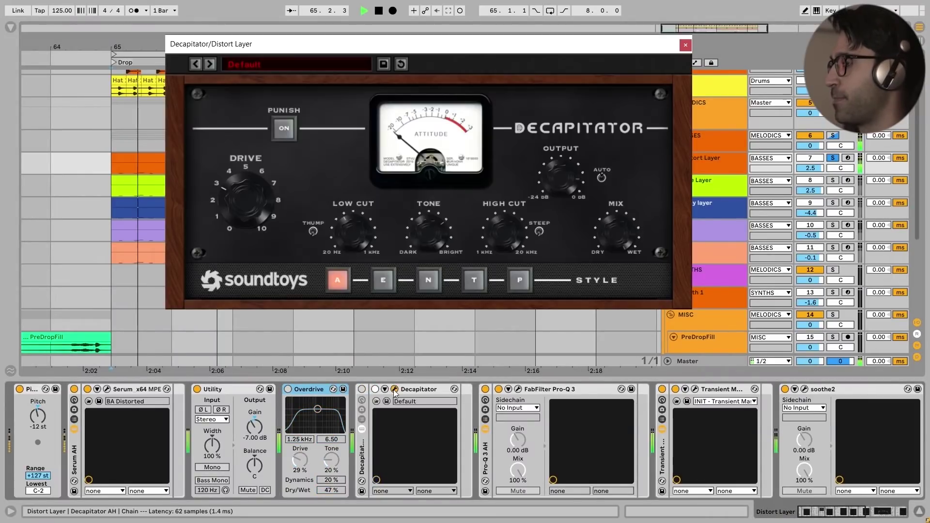
{"action": "left_click", "coordinate": [362, 390]}
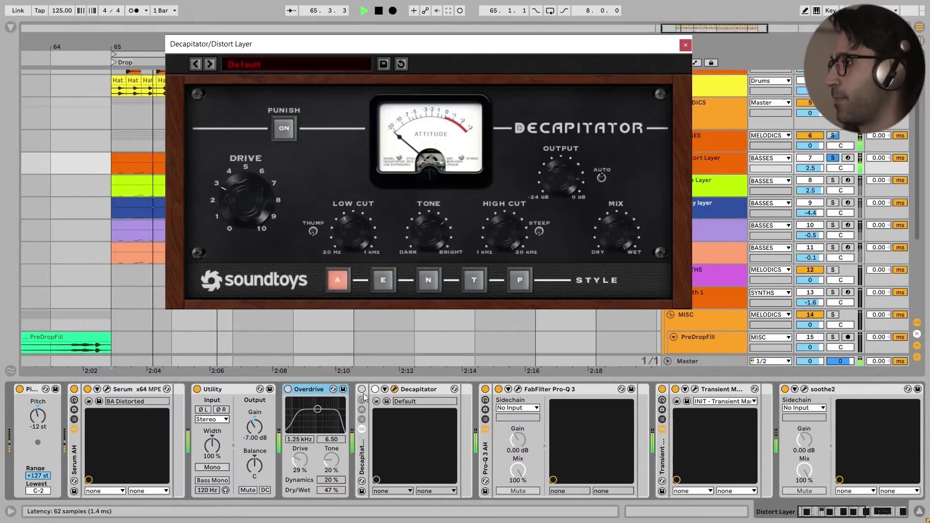
{"action": "key", "text": "space"}
{"action": "left_click", "coordinate": [362, 390]}
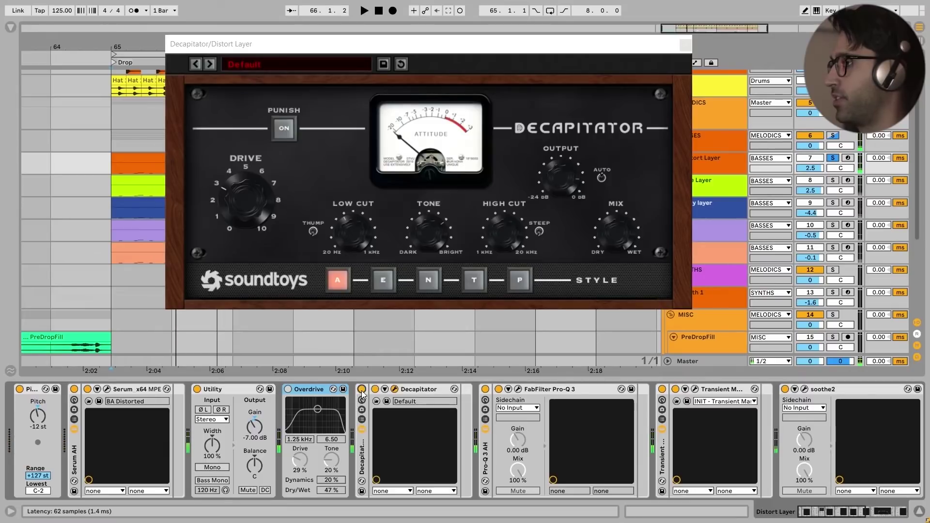
{"action": "left_click", "coordinate": [287, 389]}
{"action": "key", "text": "space"}
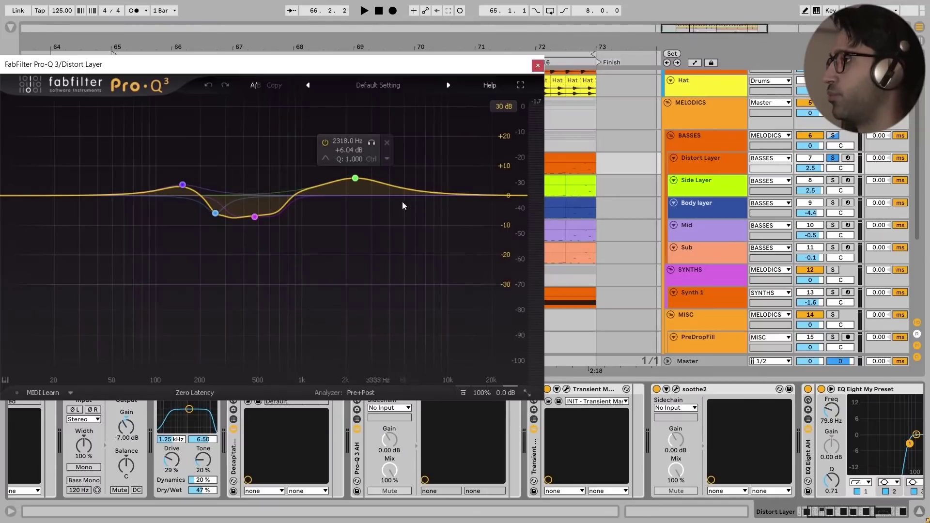
Compare the Distort Layer with Pro-Q 3 bypassed and active, and inspect the EQ's high and low boost bands.
{"action": "left_click_drag", "start_coordinate": [460, 64], "coordinate": [481, 17]}
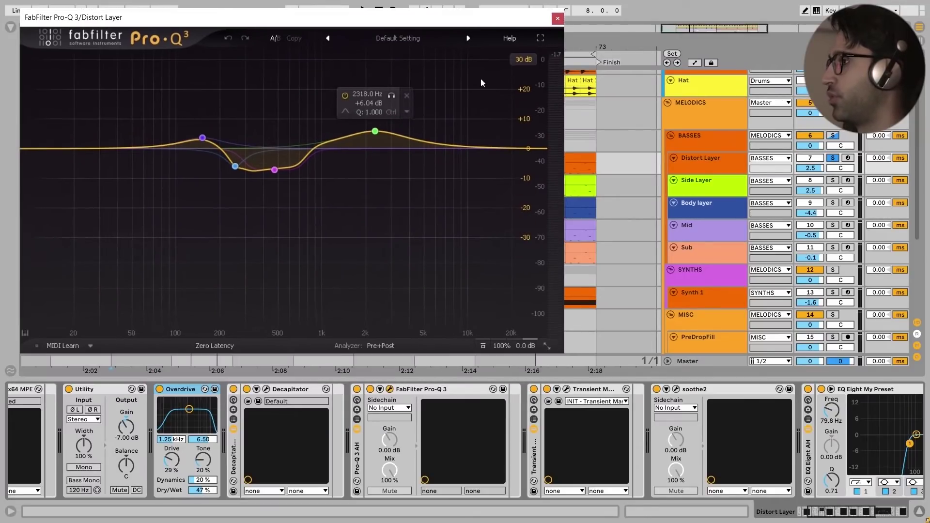
{"action": "left_click", "coordinate": [483, 346]}
{"action": "key", "text": "space"}
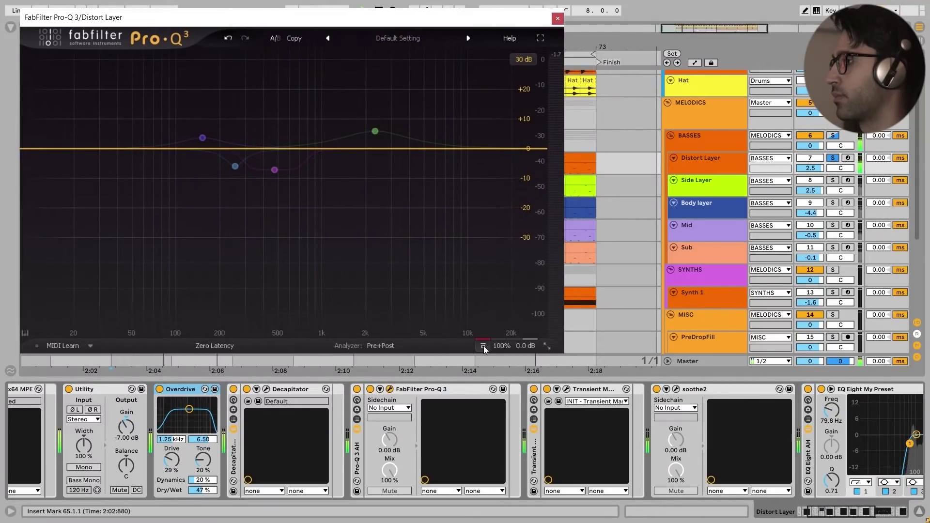
{"action": "left_click", "coordinate": [483, 346]}
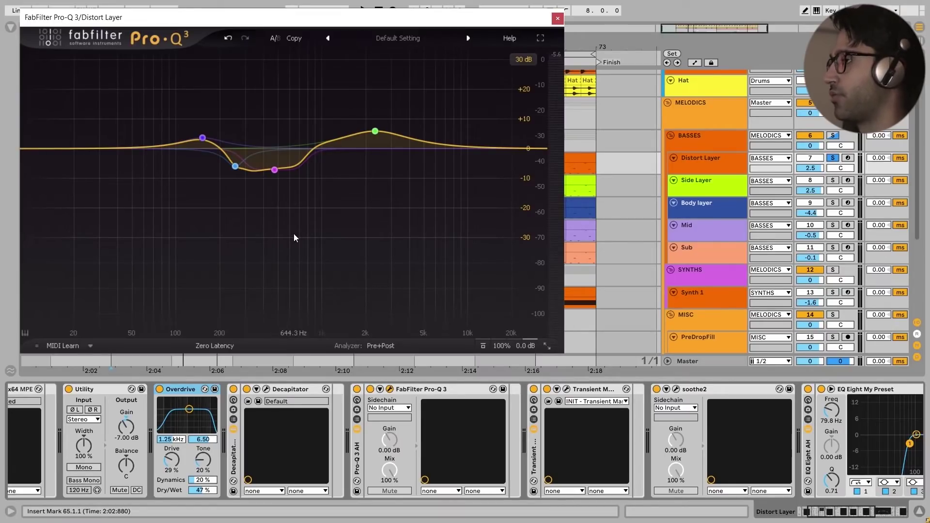
{"action": "mouse_move", "coordinate": [373, 146]}
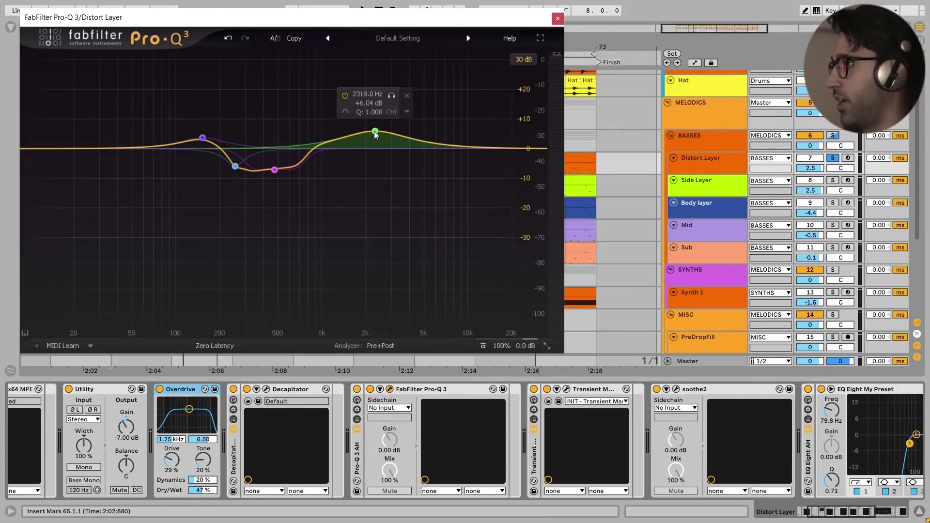
{"action": "mouse_move", "coordinate": [202, 139]}
{"action": "left_mouse_down"}
{"action": "mouse_move", "coordinate": [204, 147]}
{"action": "mouse_move", "coordinate": [203, 139]}
{"action": "left_mouse_up"}
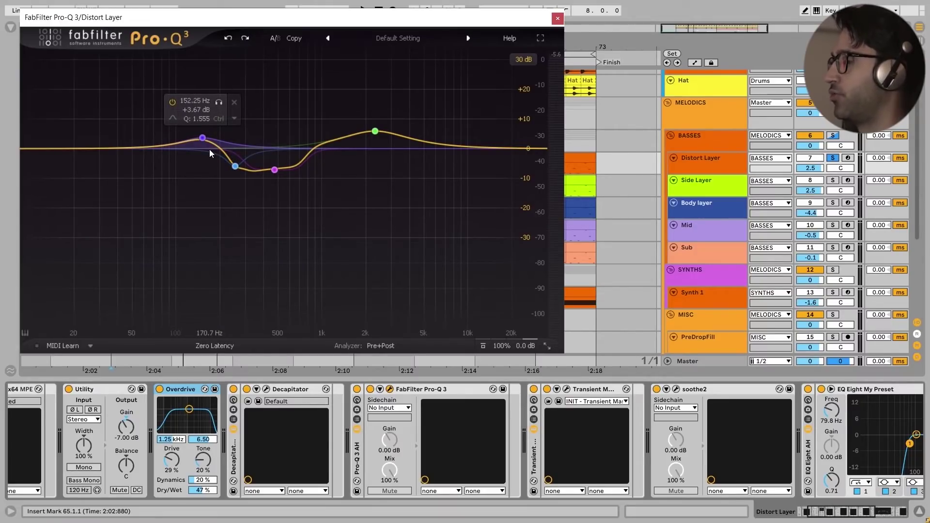
Open Transient Master and compare the Distort Layer sound with it bypassed and re-enabled.
{"action": "left_click", "coordinate": [534, 389]}
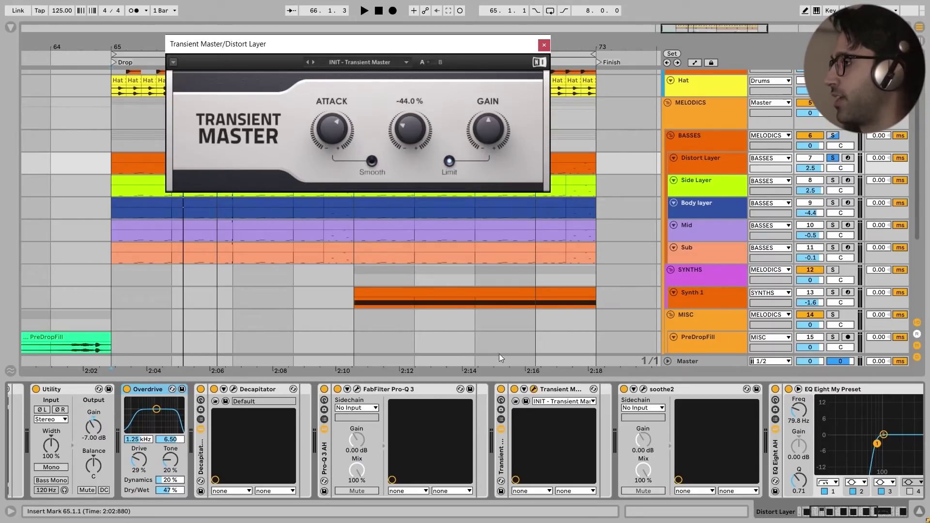
{"action": "left_click", "coordinate": [501, 390]}
{"action": "key", "text": "space"}
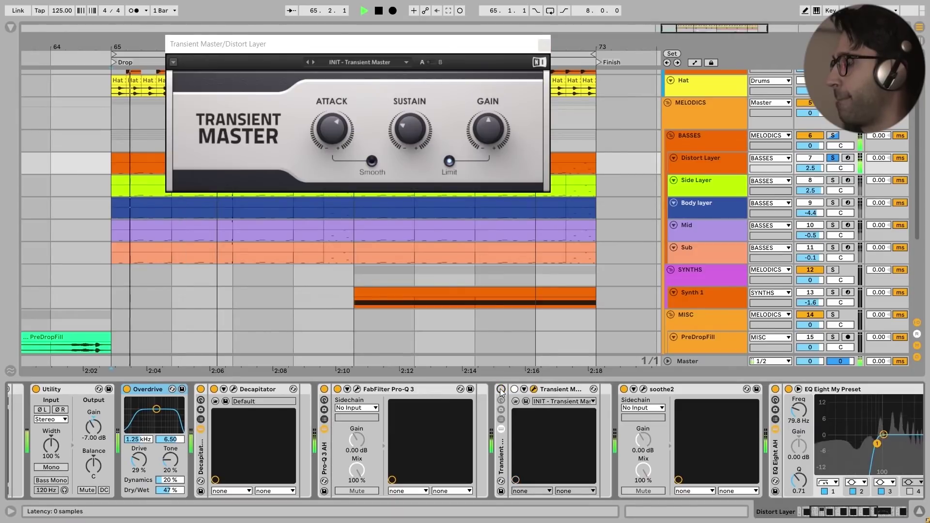
{"action": "left_click", "coordinate": [501, 391]}
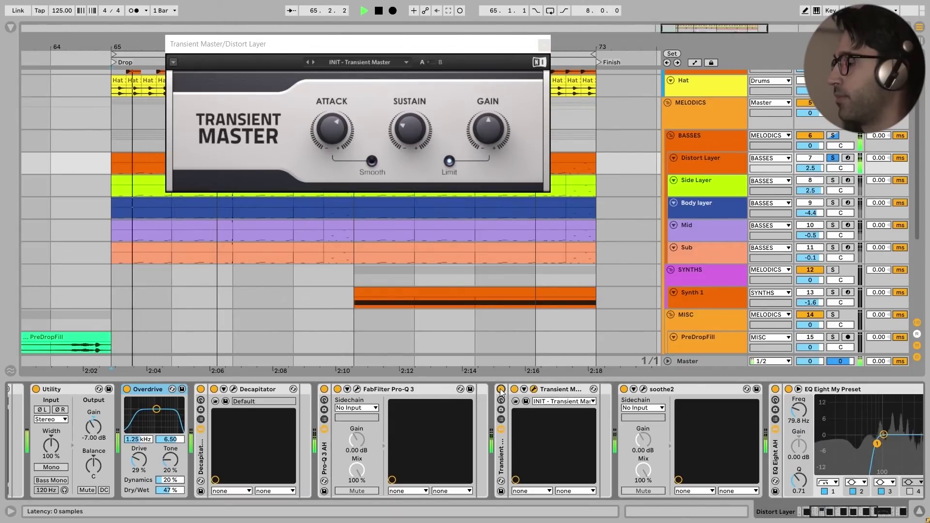
{"action": "key", "text": "space"}
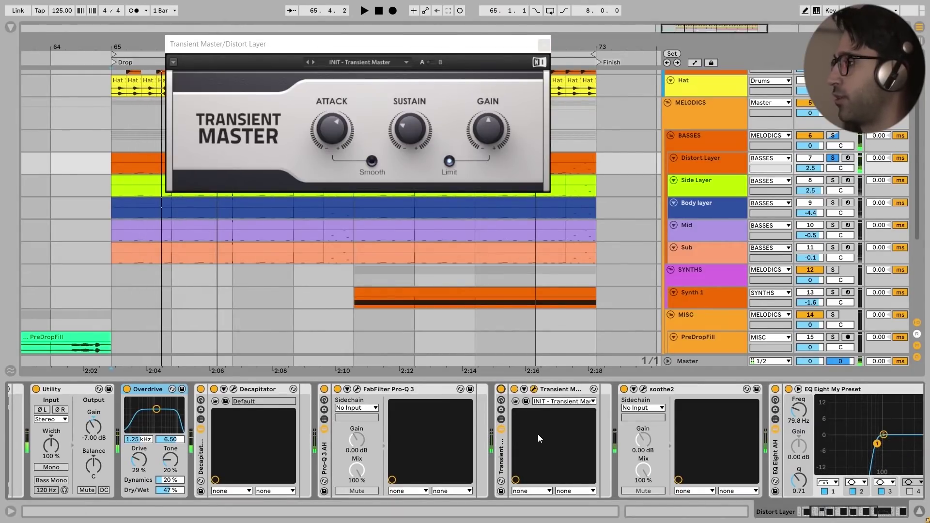
Open soothe2 on the Distort Layer and play the bass with delta monitoring switched on and off.
{"action": "scroll", "coordinate": [537, 434], "scroll_direction": "right", "scroll_amount": 2}
{"action": "scroll", "coordinate": [579, 438], "scroll_direction": "right", "scroll_amount": 5}
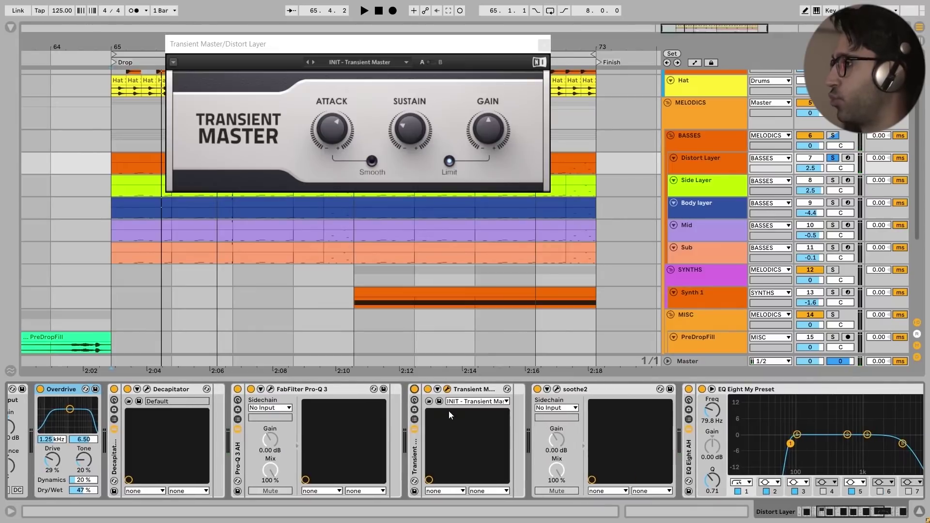
{"action": "left_click", "coordinate": [475, 389]}
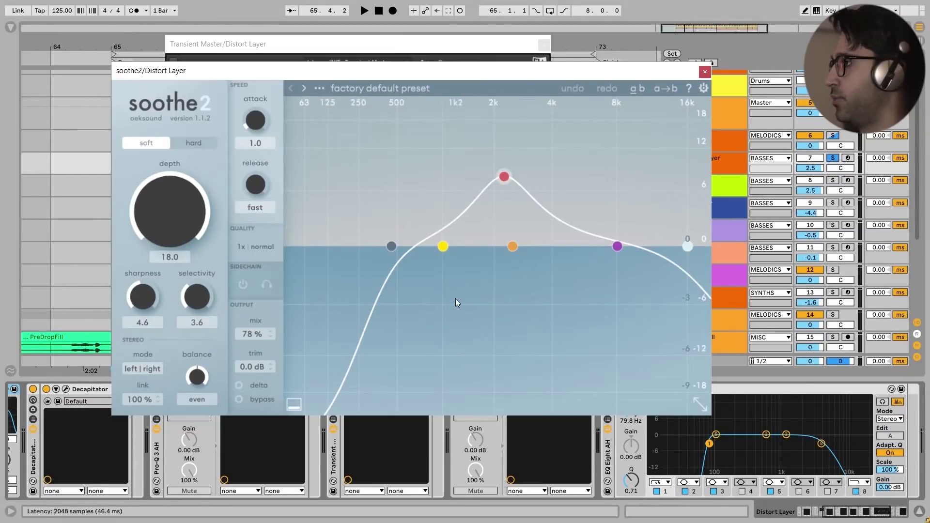
{"action": "key", "text": "space"}
{"action": "key", "text": "space"}
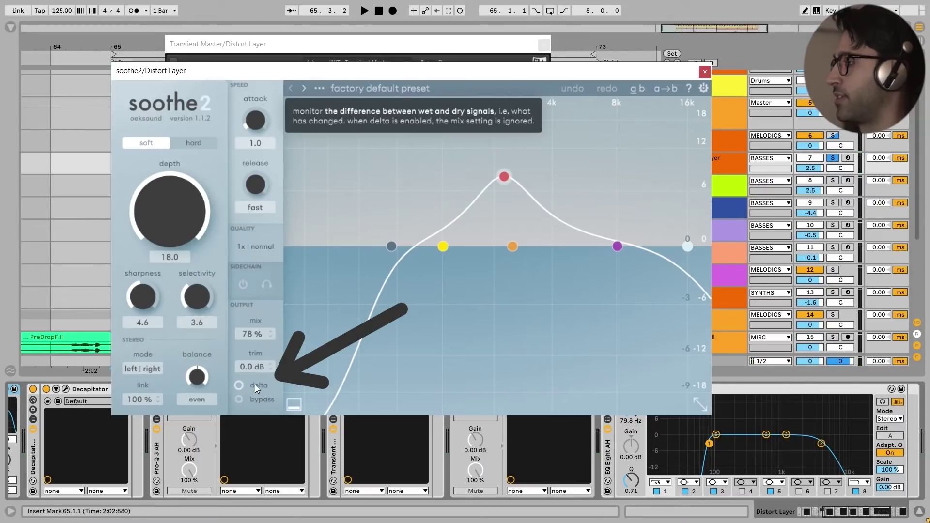
{"action": "left_click", "coordinate": [255, 384]}
{"action": "key", "text": "space"}
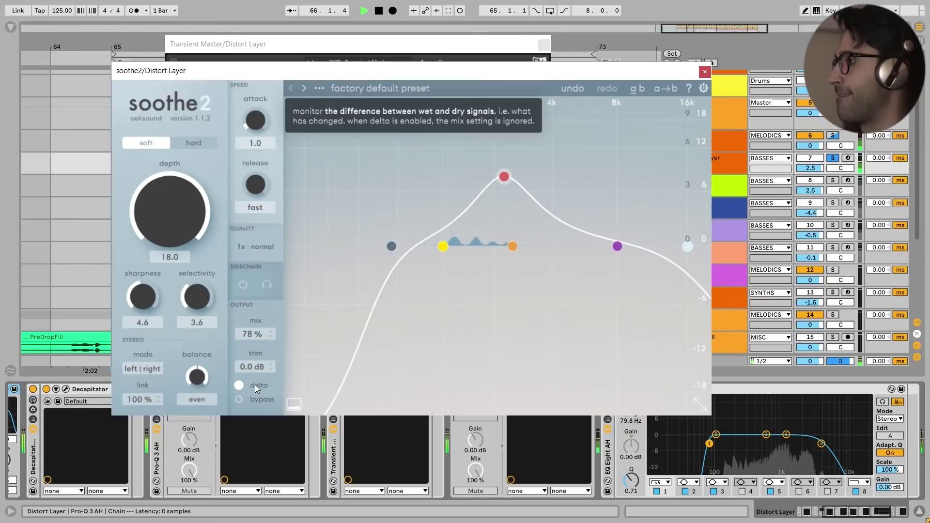
{"action": "key", "text": "space"}
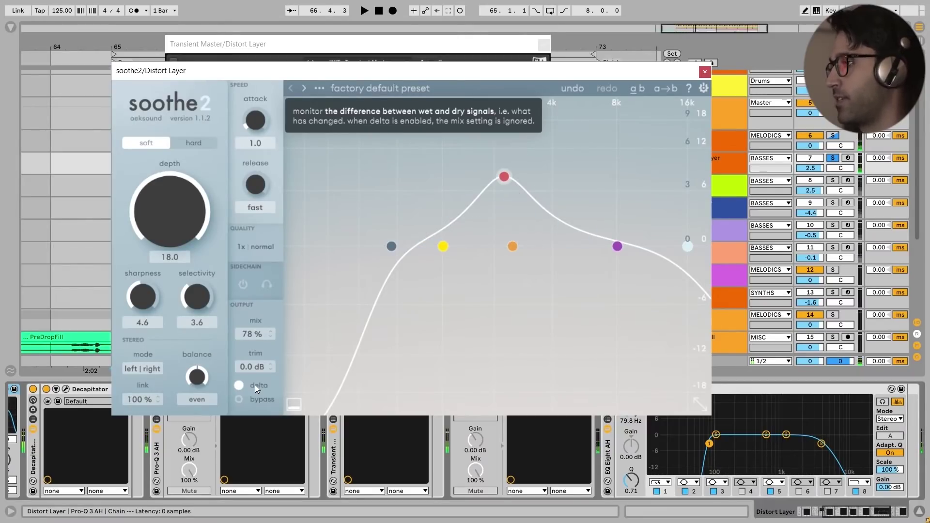
{"action": "left_click", "coordinate": [255, 385]}
{"action": "key", "text": "space"}
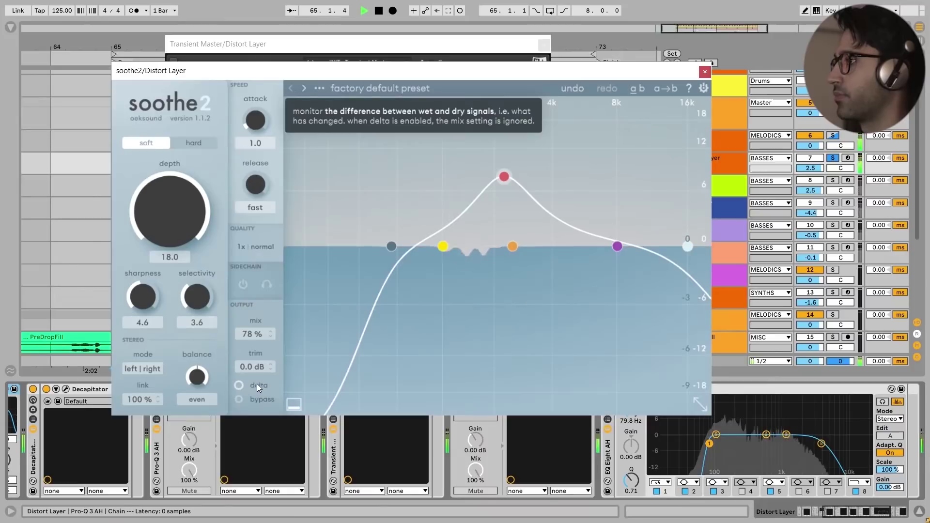
Compare the Distort Layer sound with soothe2 bypassed and re-enabled.
{"action": "left_click", "coordinate": [239, 399]}
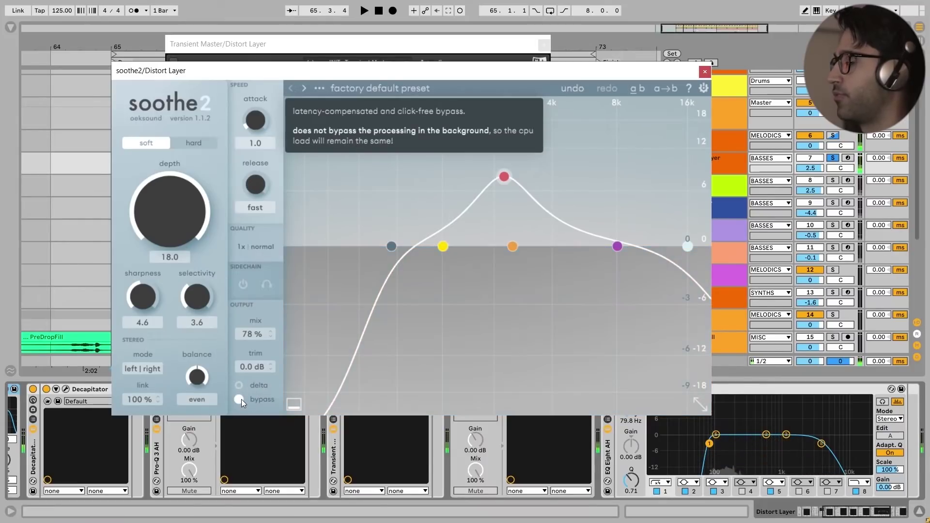
{"action": "key", "text": "space"}
{"action": "left_click", "coordinate": [241, 399]}
{"action": "key", "text": "space"}
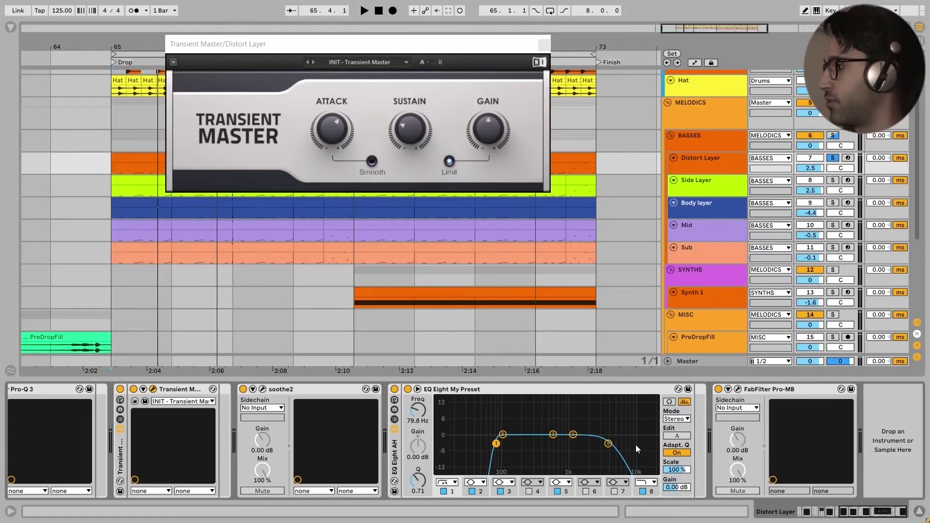
Open Pro-MB on the Distort Layer and compare the sound with the multiband compression off and on.
{"action": "left_click", "coordinate": [738, 389]}
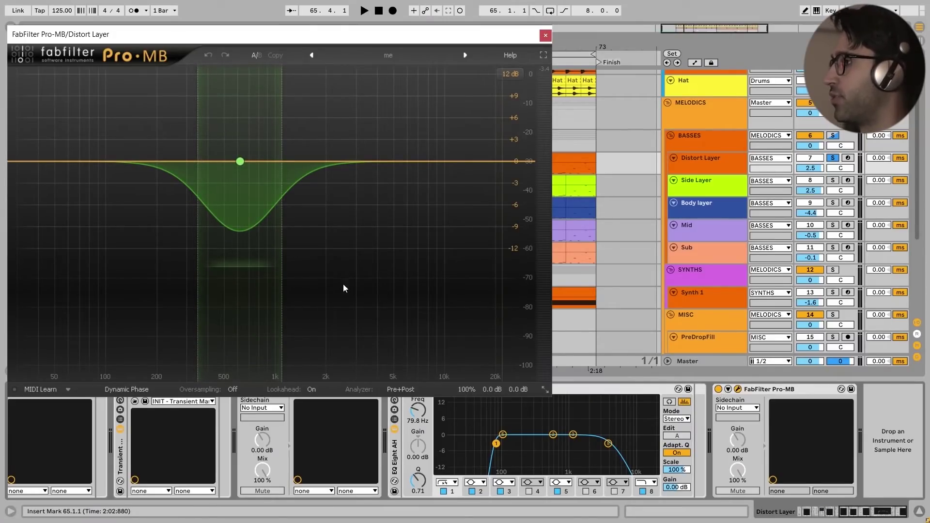
{"action": "left_click", "coordinate": [718, 389]}
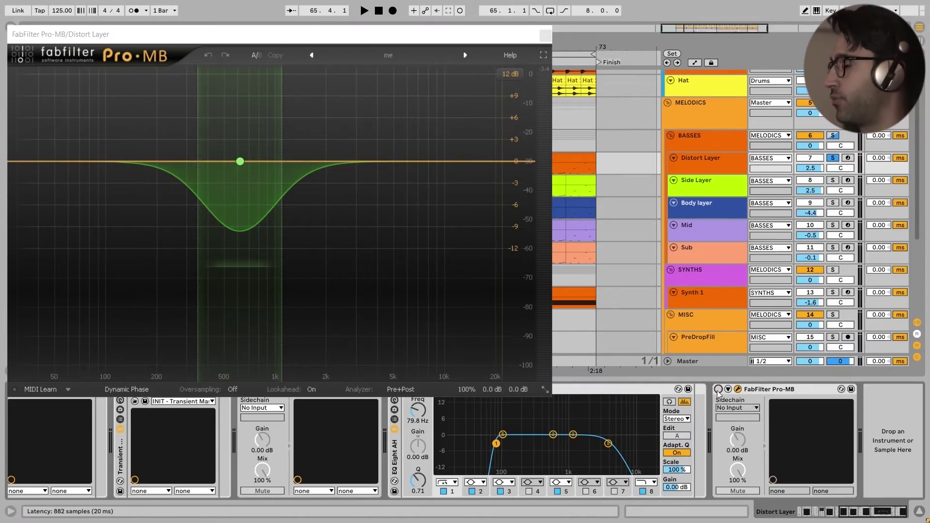
{"action": "key", "text": "space"}
{"action": "left_click", "coordinate": [719, 389]}
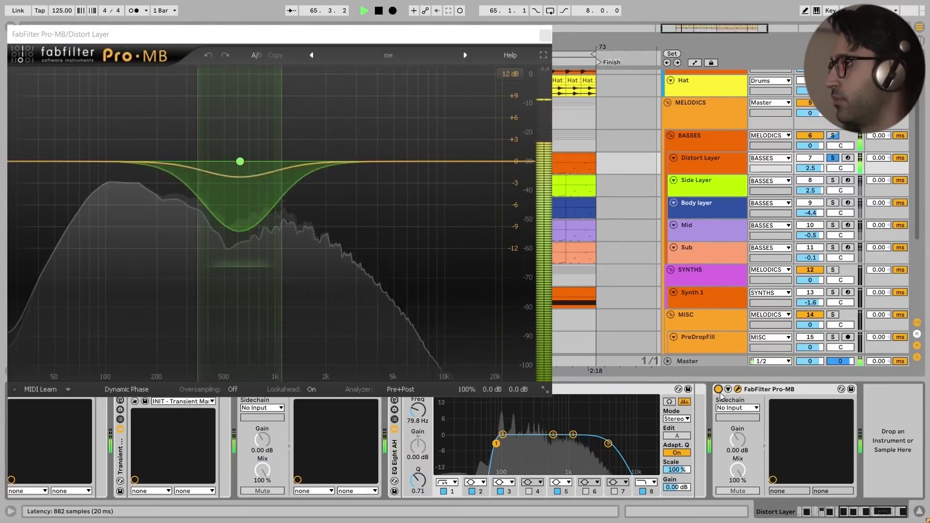
{"action": "key", "text": "space"}
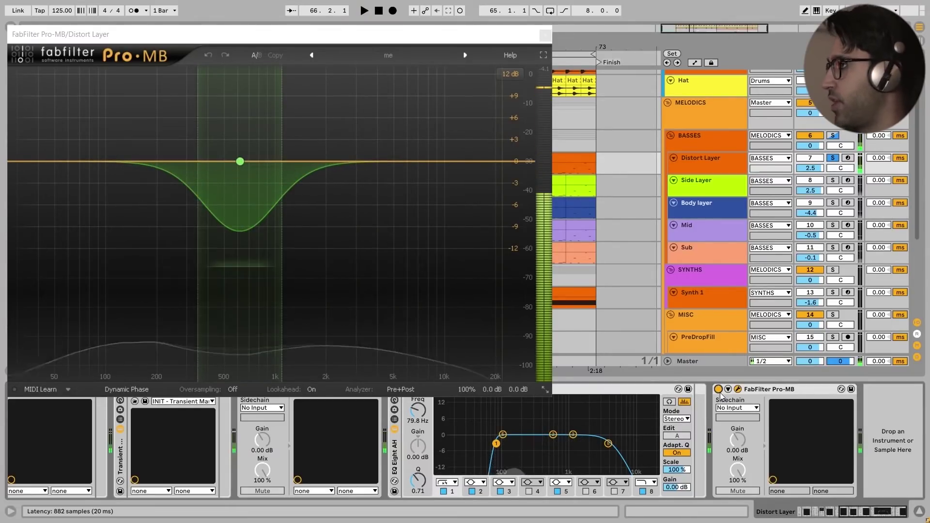
Solo the Side Layer and look through the Distort, Body, Mid and Sub device chains before returning to the Side Layer.
{"action": "left_click", "coordinate": [692, 186]}
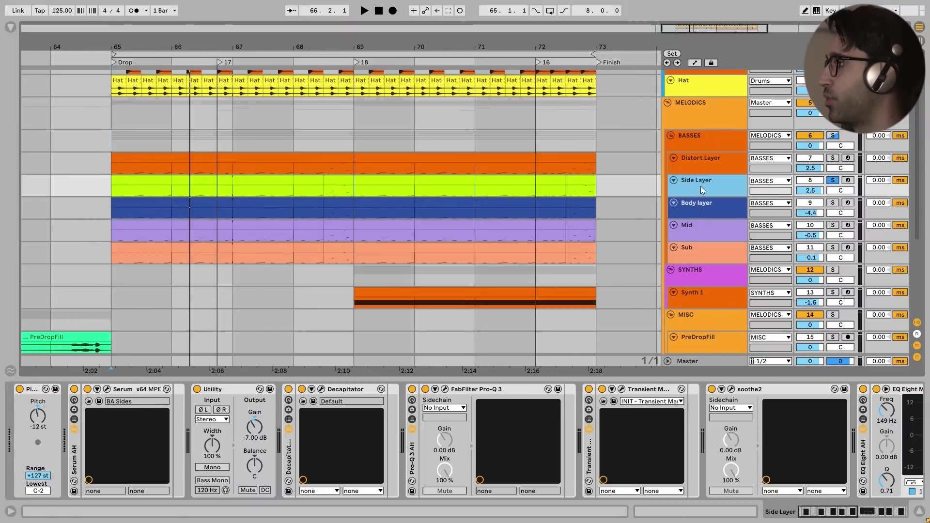
{"action": "left_click", "coordinate": [704, 157]}
{"action": "left_click", "coordinate": [707, 210]}
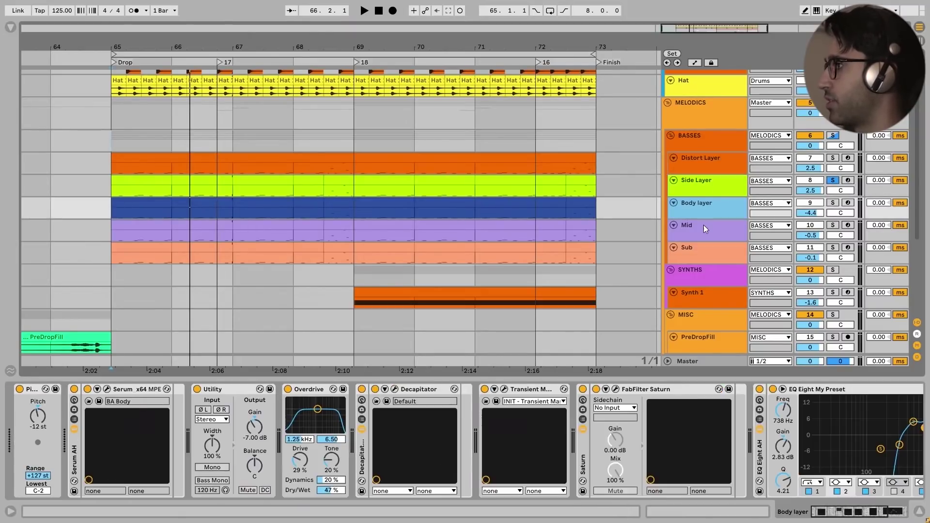
{"action": "left_click", "coordinate": [703, 225]}
{"action": "left_click", "coordinate": [698, 255]}
{"action": "left_click", "coordinate": [697, 182]}
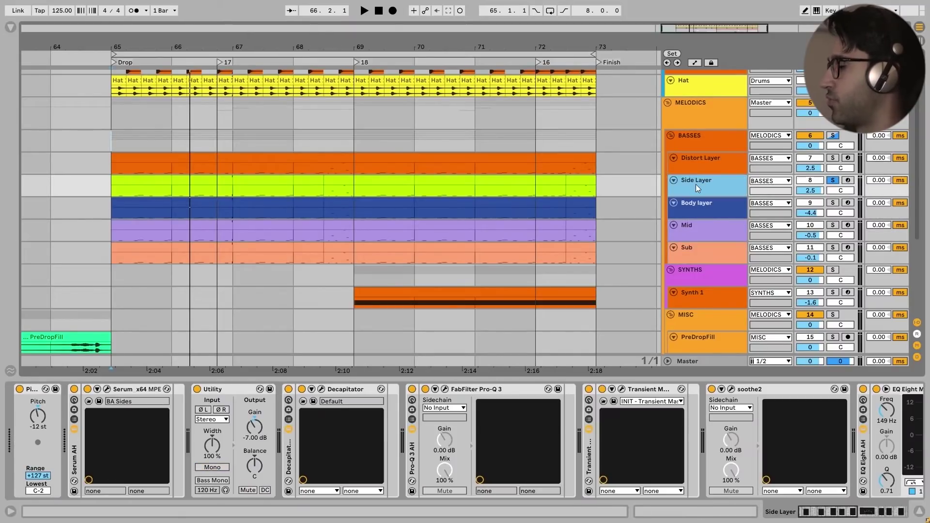
{"action": "left_click", "coordinate": [693, 162]}
{"action": "left_click", "coordinate": [695, 186]}
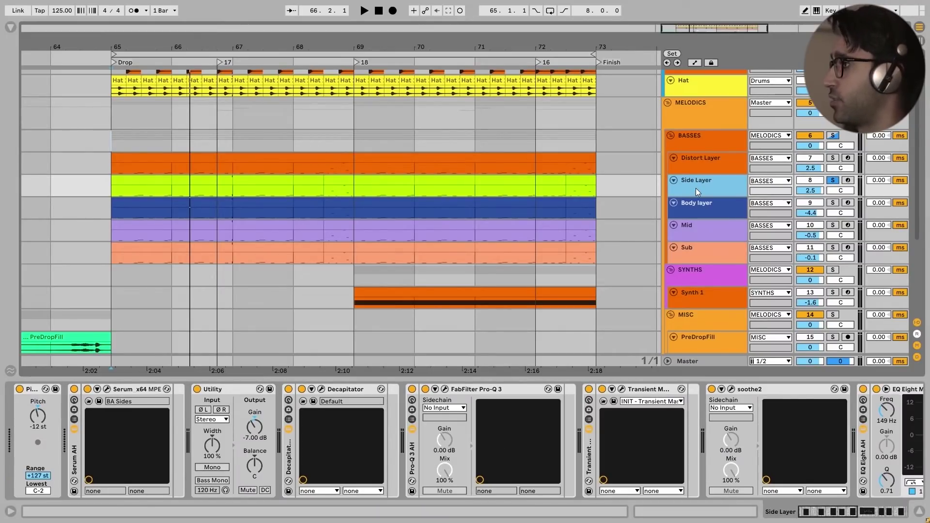
Open the Side Layer's BA Sides patch in Serum and examine its oscillator, Env 3, Env 1 and effects rack.
{"action": "left_click", "coordinate": [107, 389]}
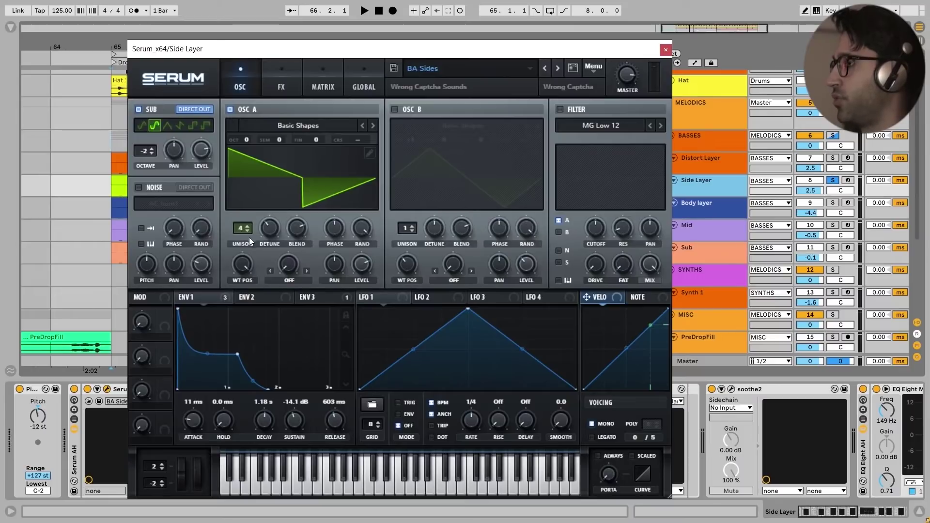
{"action": "left_click", "coordinate": [319, 298]}
{"action": "left_click", "coordinate": [195, 296]}
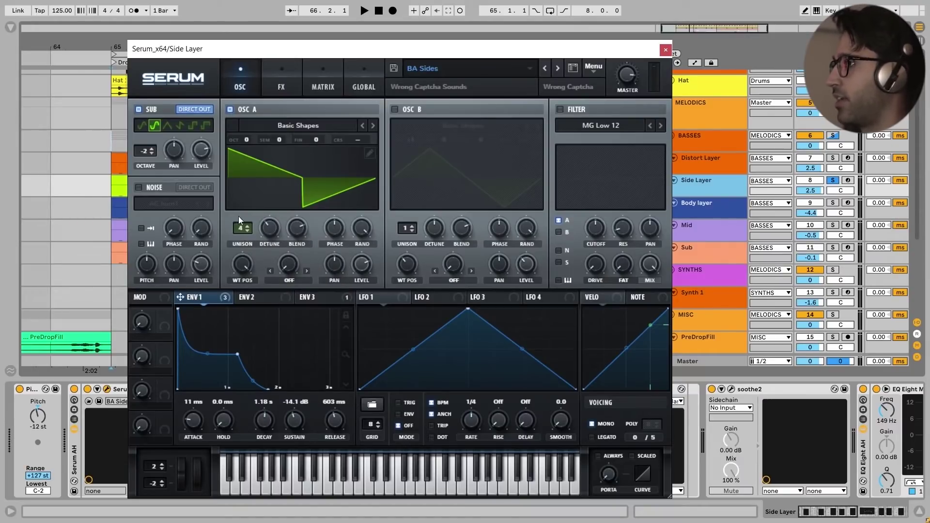
{"action": "left_click", "coordinate": [286, 74]}
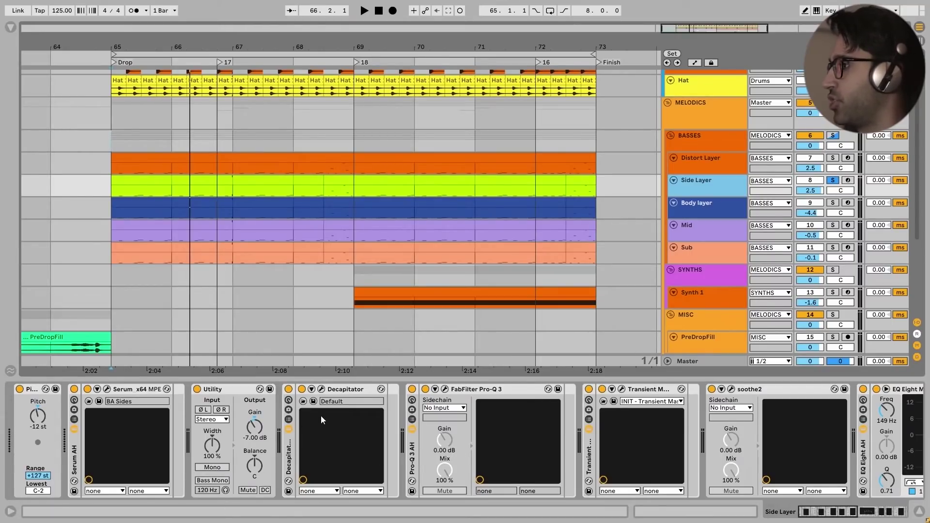
Examine the Side Layer's first Pro-Q 3 curve and Transient Master settings, and view the EQ Eight after soothe2.
{"action": "scroll", "coordinate": [375, 431], "scroll_direction": "right", "scroll_amount": 3}
{"action": "left_click", "coordinate": [323, 389]}
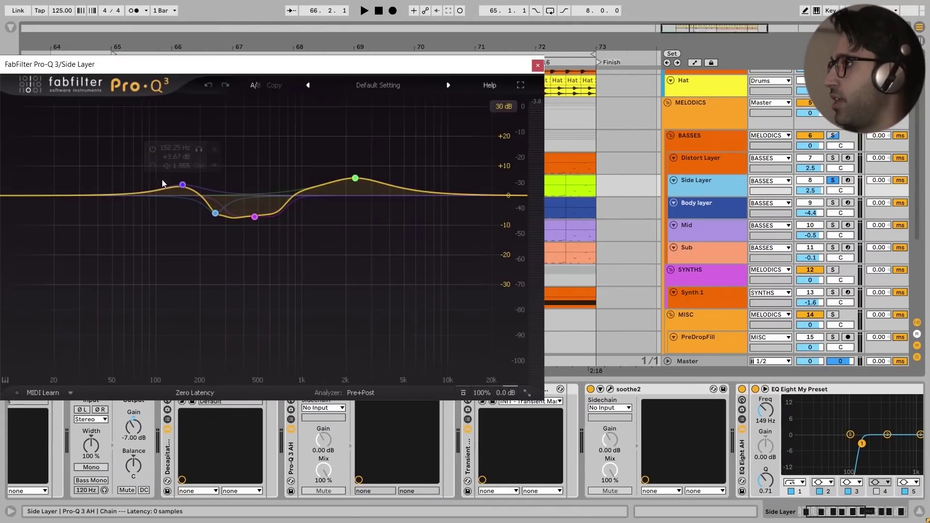
{"action": "left_click", "coordinate": [539, 64]}
{"action": "scroll", "coordinate": [490, 434], "scroll_direction": "right", "scroll_amount": 2}
{"action": "scroll", "coordinate": [505, 435], "scroll_direction": "right", "scroll_amount": 1}
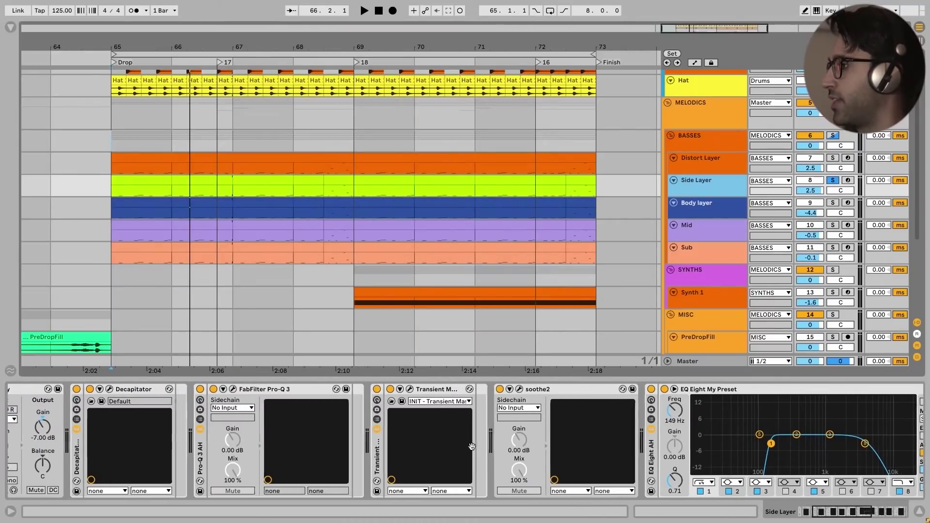
{"action": "left_click", "coordinate": [410, 389]}
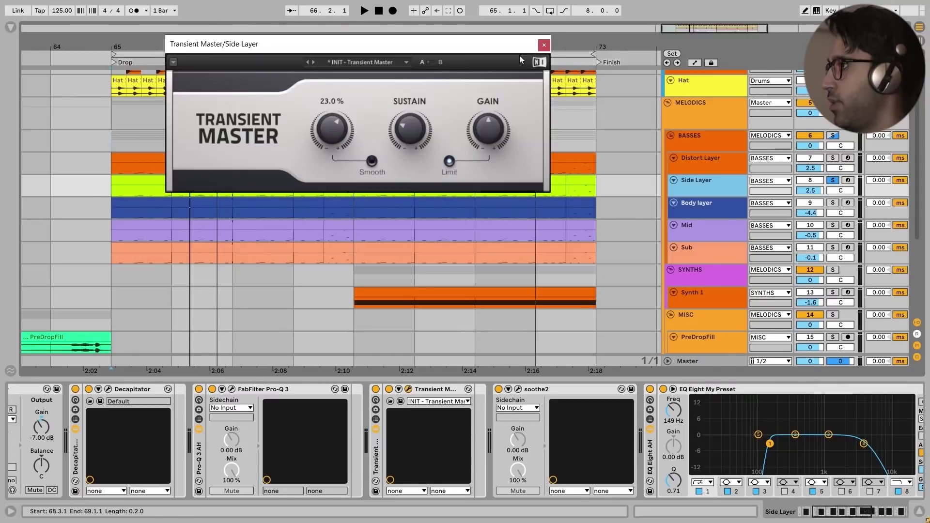
{"action": "left_click", "coordinate": [544, 45]}
{"action": "scroll", "coordinate": [470, 430], "scroll_direction": "right", "scroll_amount": 1}
{"action": "scroll", "coordinate": [582, 447], "scroll_direction": "right", "scroll_amount": 8}
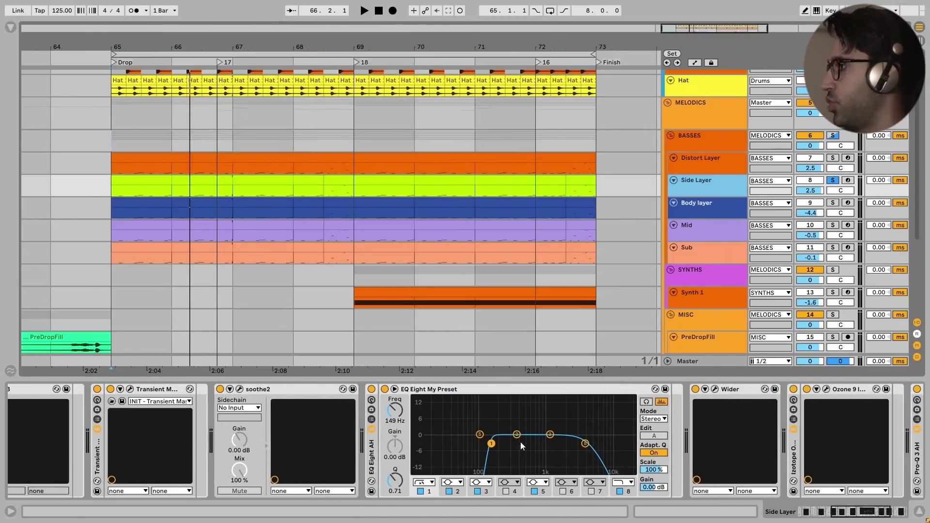
Open Wider on the Side Layer and compare the sound with it bypassed and re-enabled.
{"action": "scroll", "coordinate": [520, 442], "scroll_direction": "right", "scroll_amount": 8}
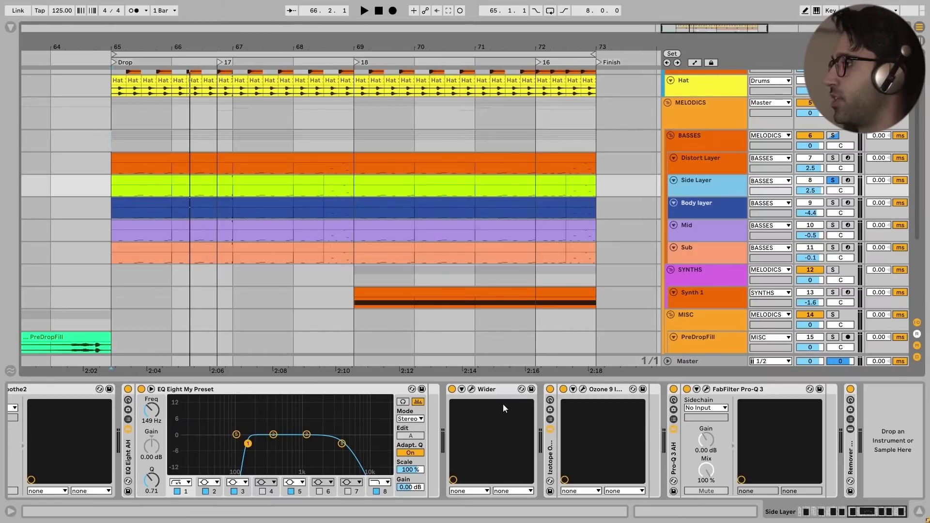
{"action": "left_click", "coordinate": [470, 390]}
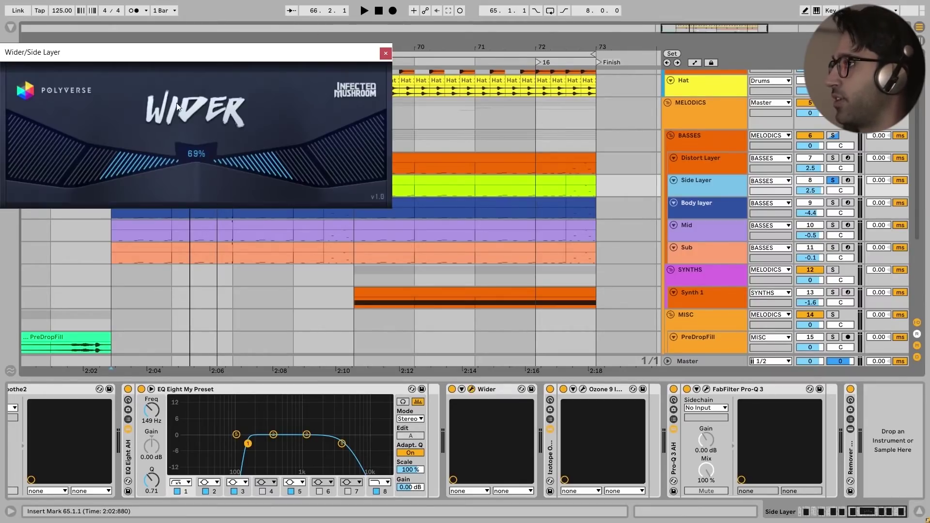
{"action": "left_click", "coordinate": [452, 389]}
{"action": "key", "text": "space"}
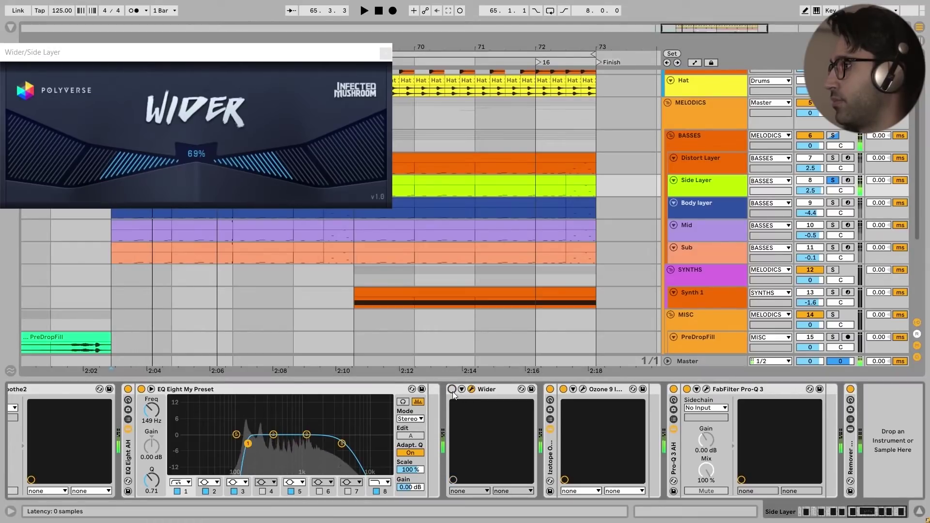
{"action": "left_click", "coordinate": [452, 391]}
{"action": "key", "text": "space"}
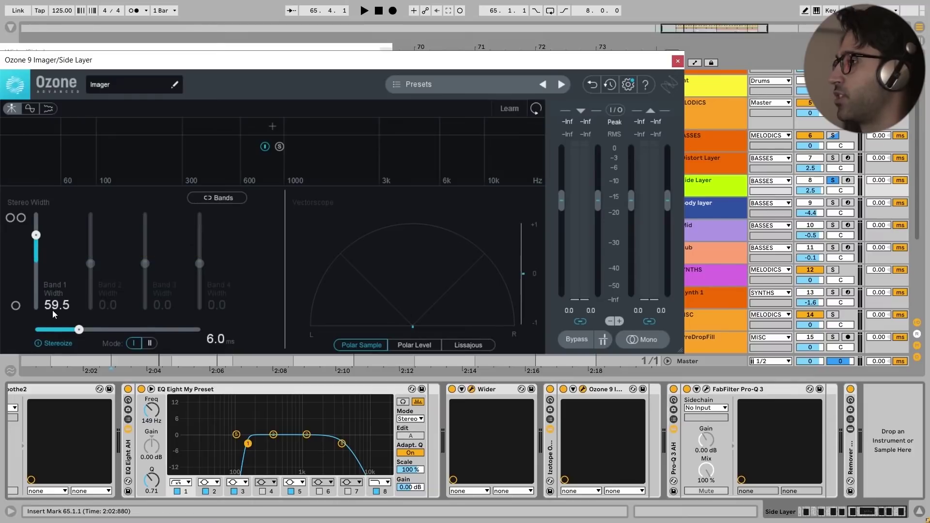
Finish viewing the Ozone 9 Imager's stereo width and switch to the Distort Layer and back to the Side Layer.
{"action": "left_click", "coordinate": [677, 62]}
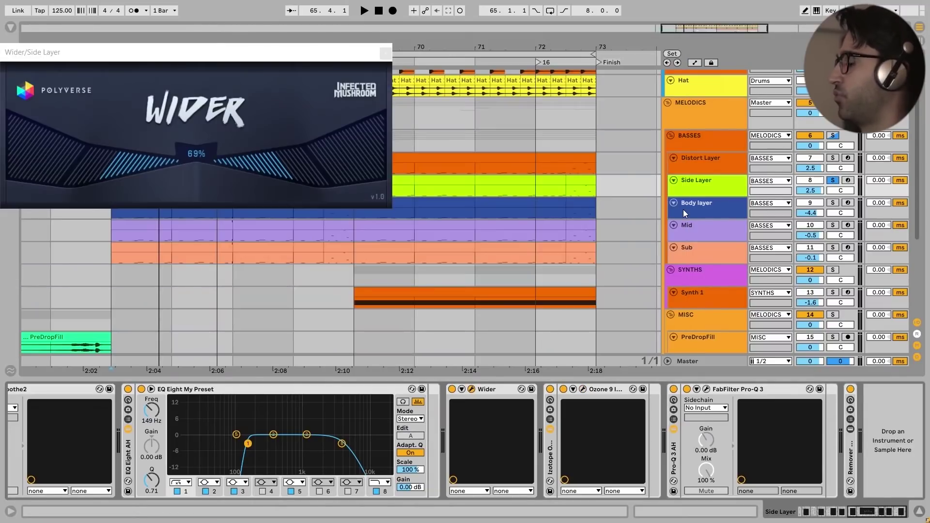
{"action": "left_click", "coordinate": [707, 189]}
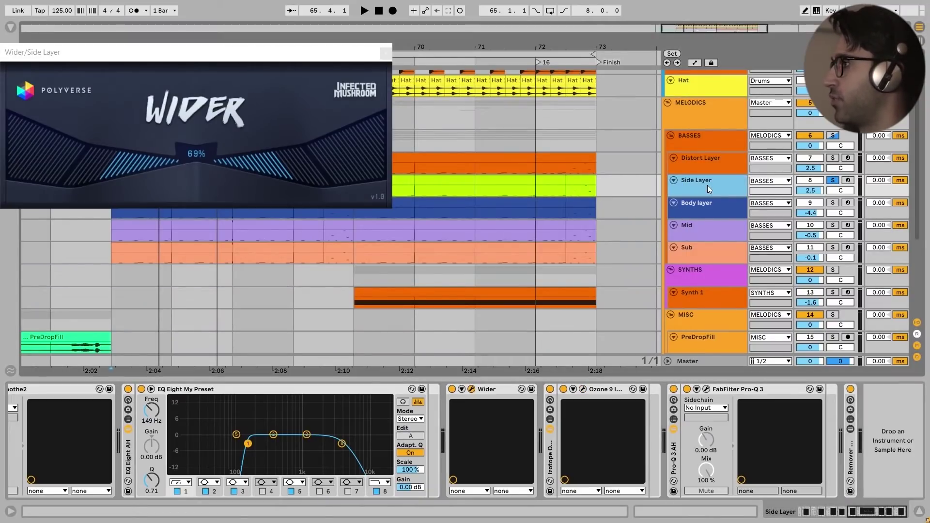
{"action": "left_click", "coordinate": [706, 168]}
{"action": "left_click", "coordinate": [708, 181]}
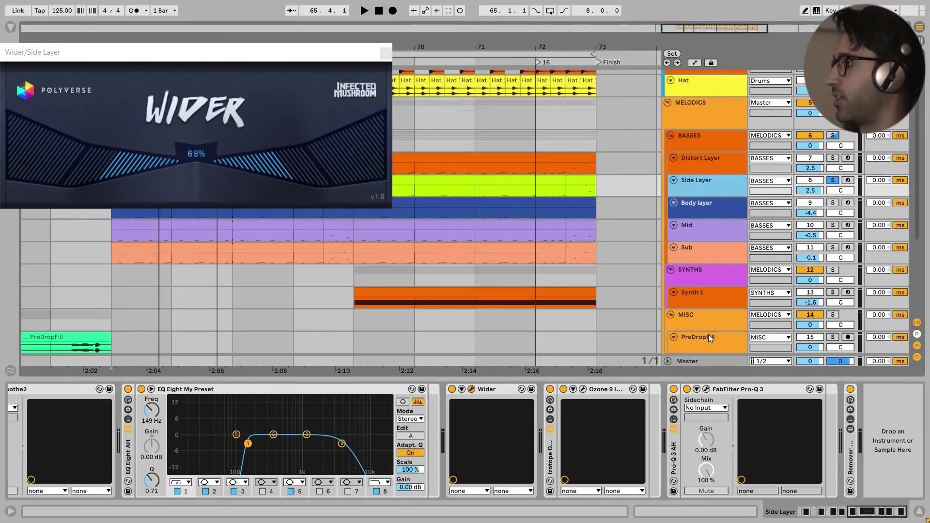
Examine the band-pass Pro-Q 3 after the Ozone Imager and compare the Side Layer with its rack off and on.
{"action": "left_click", "coordinate": [707, 389]}
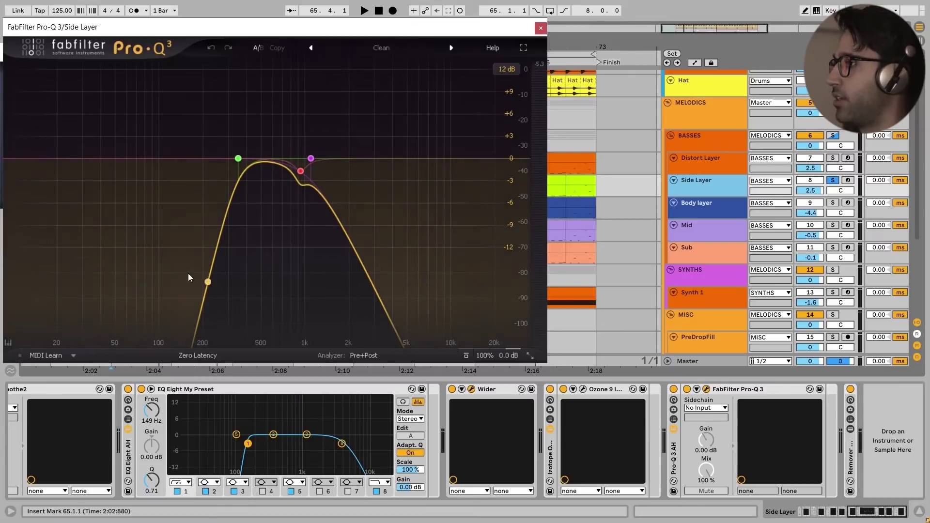
{"action": "left_click", "coordinate": [541, 29]}
{"action": "left_click", "coordinate": [674, 389]}
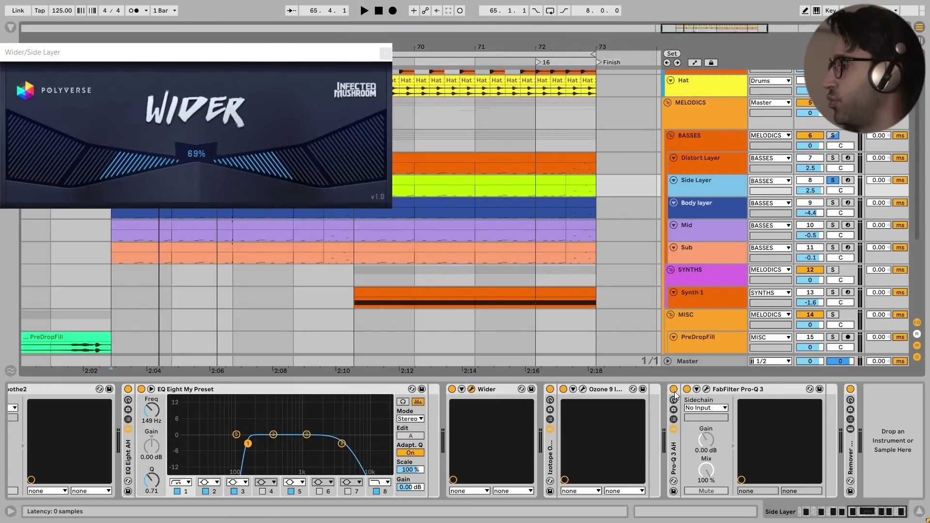
{"action": "key", "text": "space"}
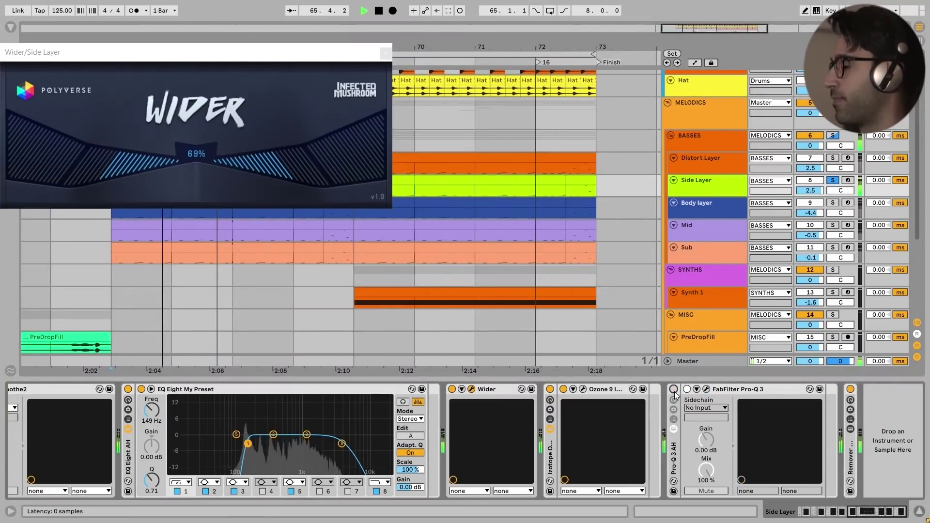
{"action": "key", "text": "space"}
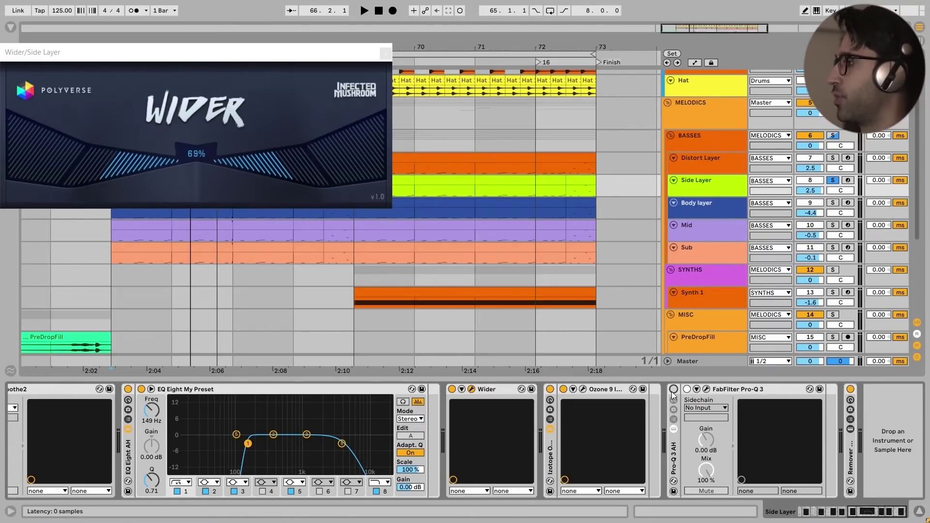
{"action": "left_click", "coordinate": [673, 389]}
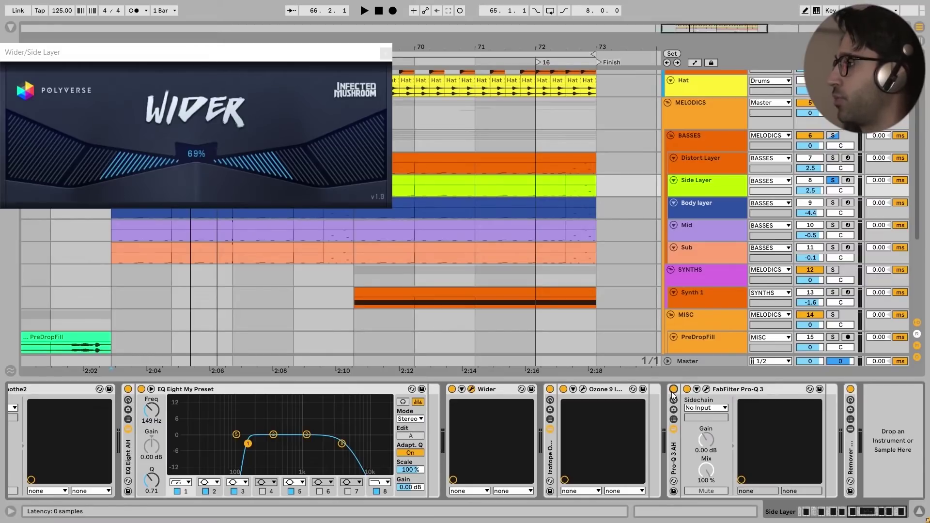
{"action": "key", "text": "space"}
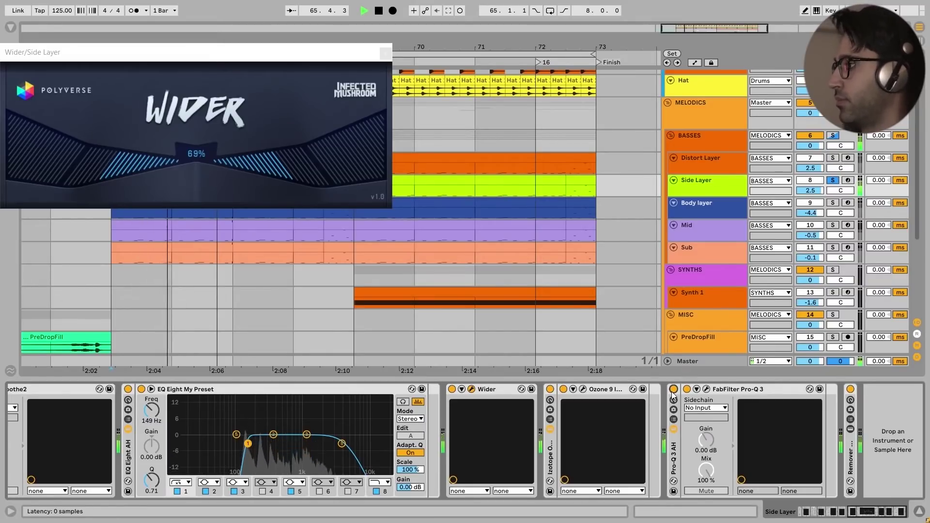
{"action": "key", "text": "space"}
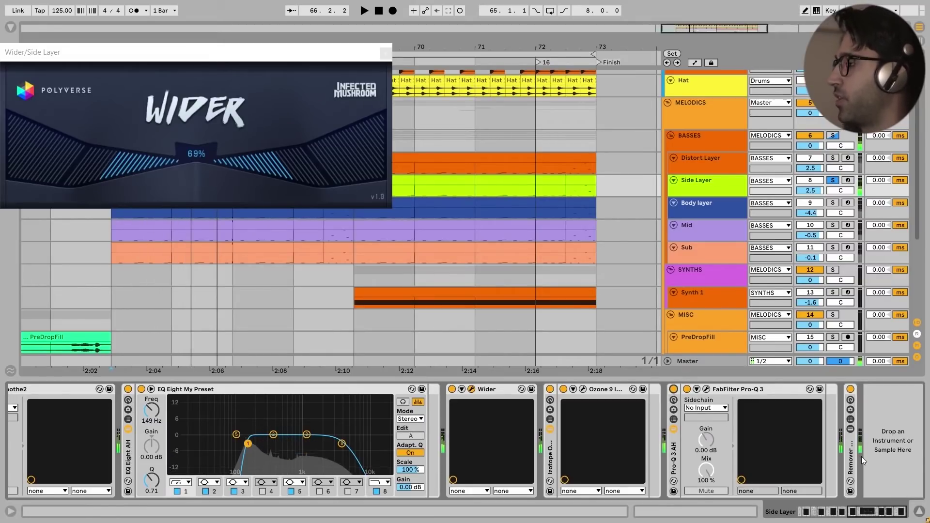
Unfold the Remover rack at the end of the Side Layer chain and close the Wider window.
{"action": "left_click", "coordinate": [850, 429]}
{"action": "left_click_drag", "start_coordinate": [764, 459], "coordinate": [406, 439]}
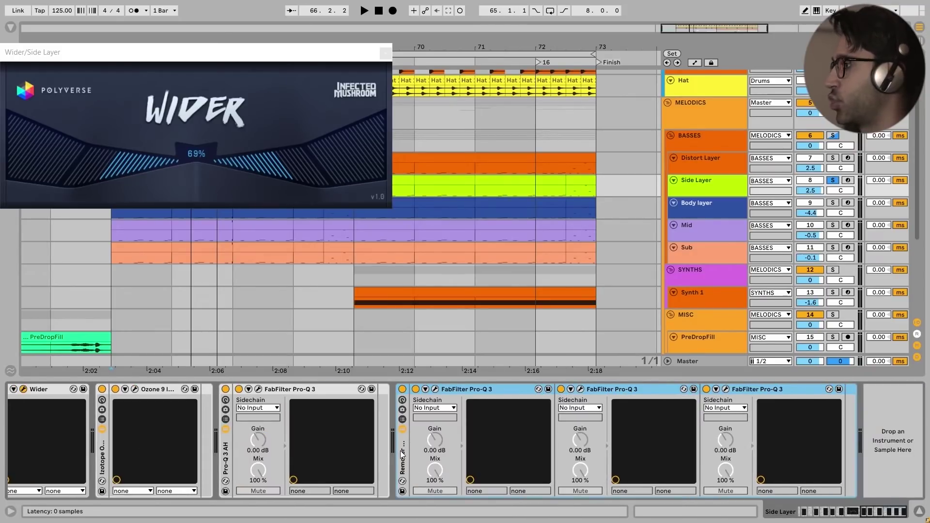
{"action": "left_click", "coordinate": [385, 53]}
{"action": "left_click", "coordinate": [472, 389]}
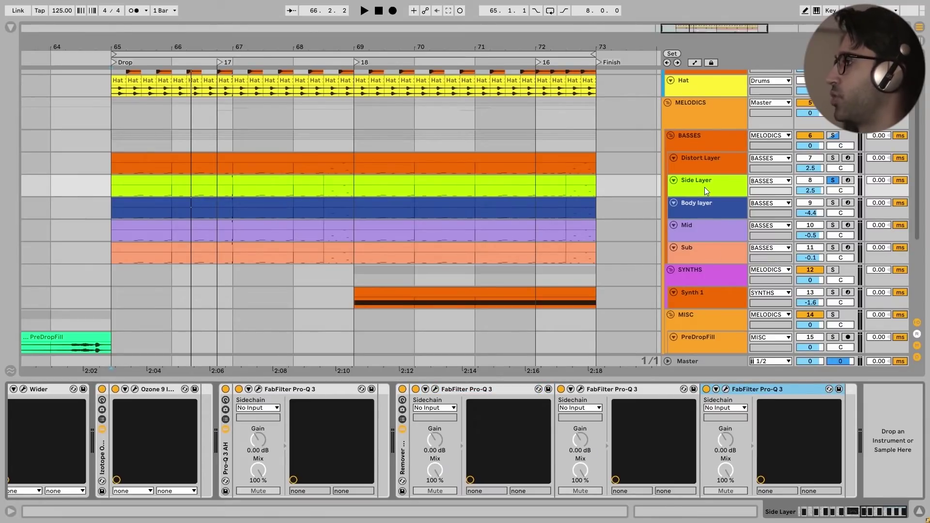
Compare the Side Layer sound with the Remover rack bypassed and re-enabled.
{"action": "left_click", "coordinate": [402, 390]}
{"action": "key", "text": "space"}
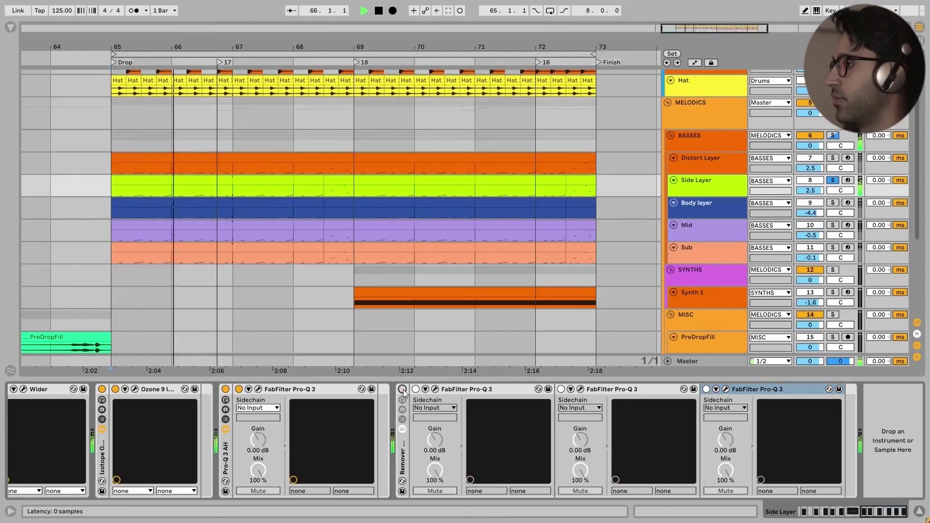
{"action": "key", "text": "space"}
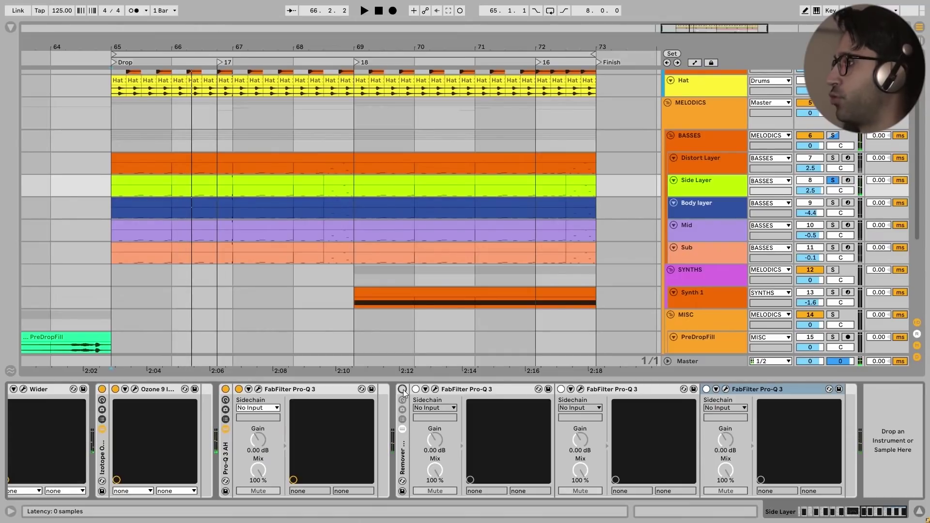
{"action": "left_click", "coordinate": [687, 182]}
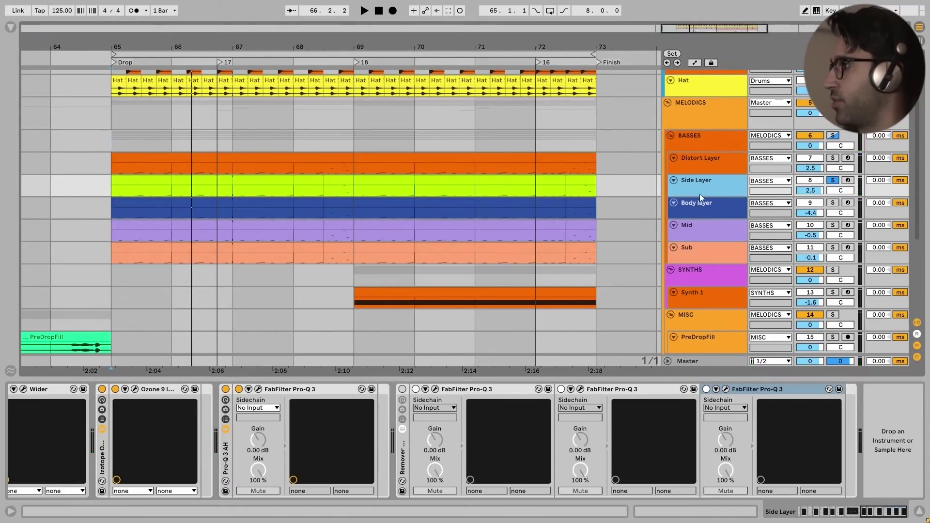
{"action": "left_click", "coordinate": [404, 394]}
{"action": "left_click", "coordinate": [403, 390]}
{"action": "key", "text": "space"}
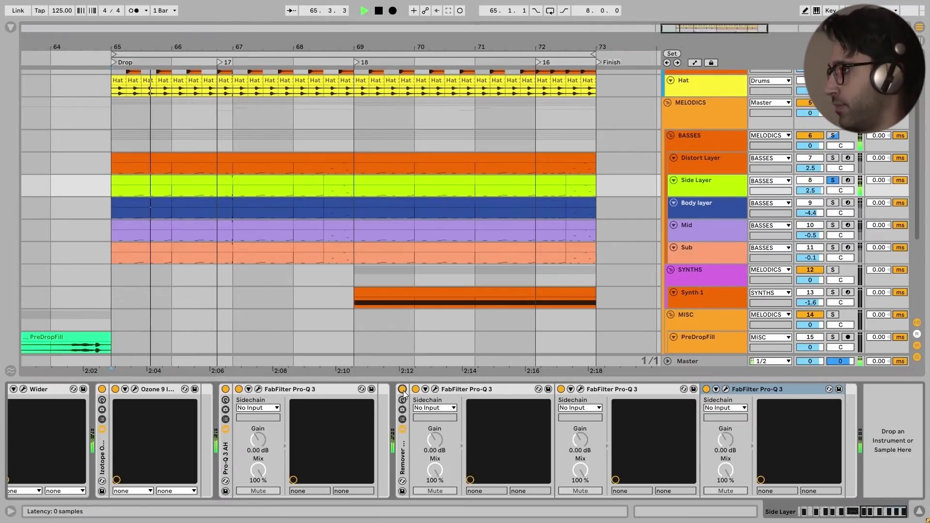
{"action": "key", "text": "space"}
Examine the mid-channel cut in each of the Remover rack's three Pro-Q 3 instances.
{"action": "left_click", "coordinate": [435, 389]}
{"action": "left_click", "coordinate": [334, 256]}
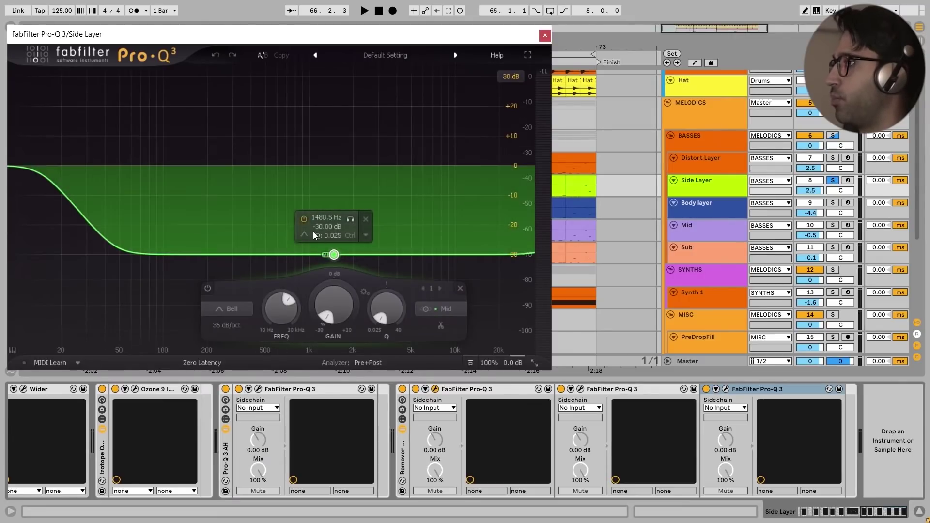
{"action": "left_click", "coordinate": [545, 35]}
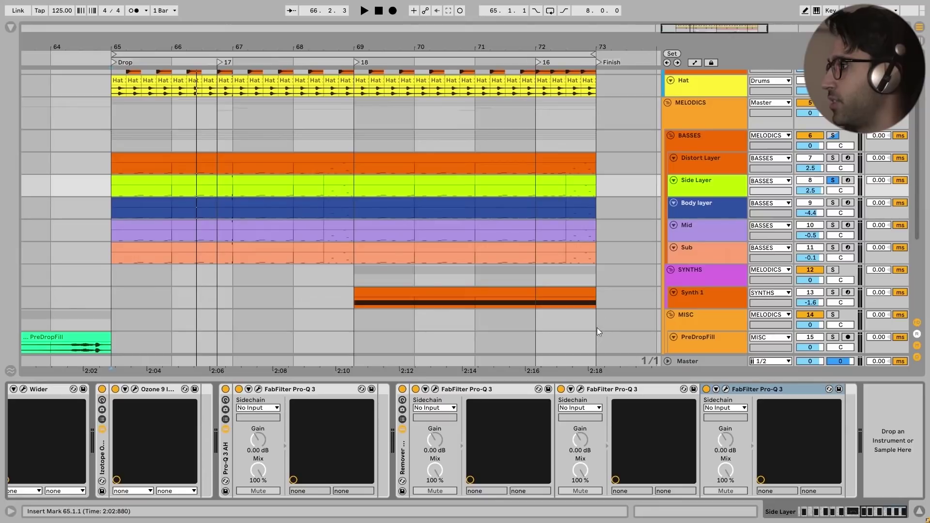
{"action": "left_click", "coordinate": [580, 389]}
{"action": "left_click", "coordinate": [550, 43]}
{"action": "left_click", "coordinate": [726, 389]}
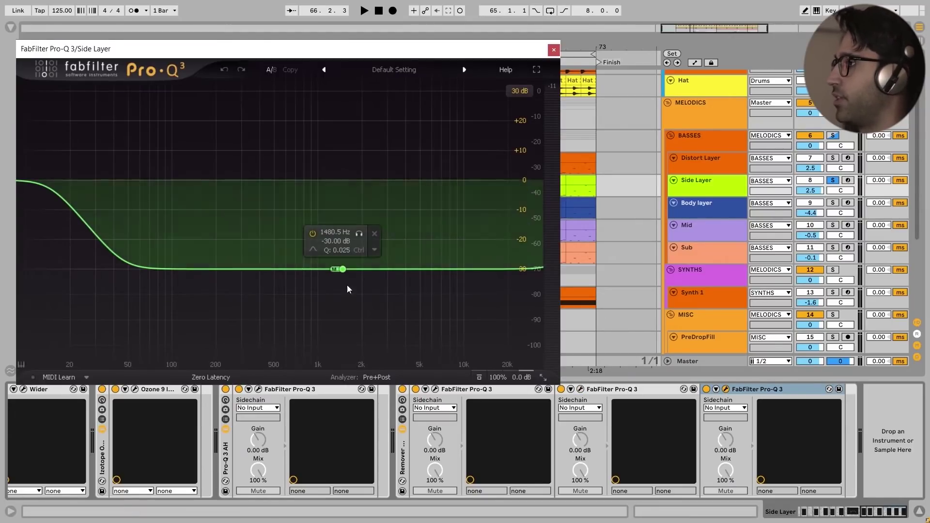
{"action": "left_click", "coordinate": [553, 50]}
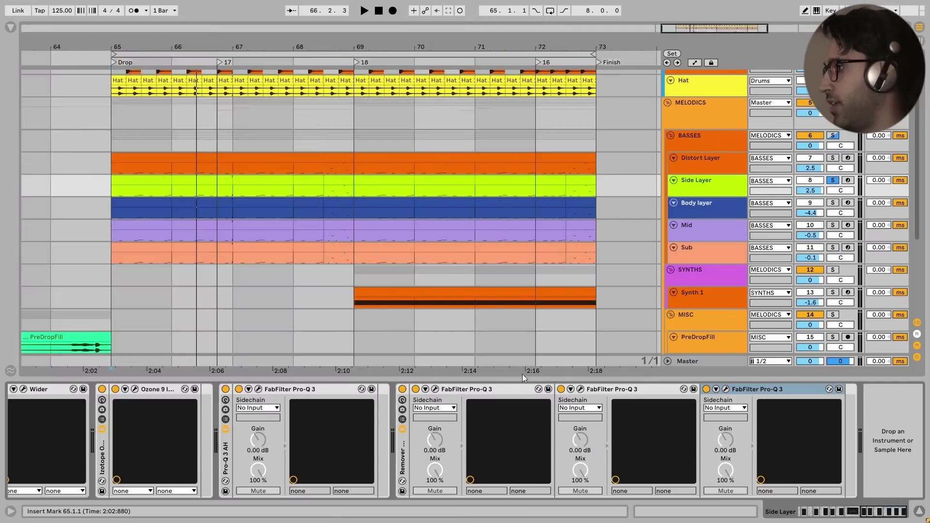
Select the Remover rack's three Pro-Q 3 devices one after another, and finally the whole rack.
{"action": "left_click", "coordinate": [466, 389]}
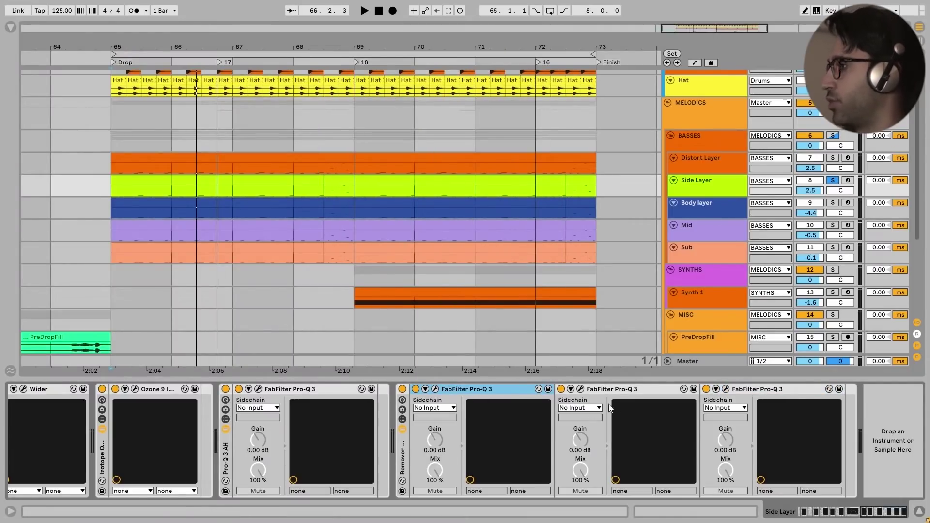
{"action": "left_click", "coordinate": [634, 390]}
{"action": "left_click", "coordinate": [764, 390]}
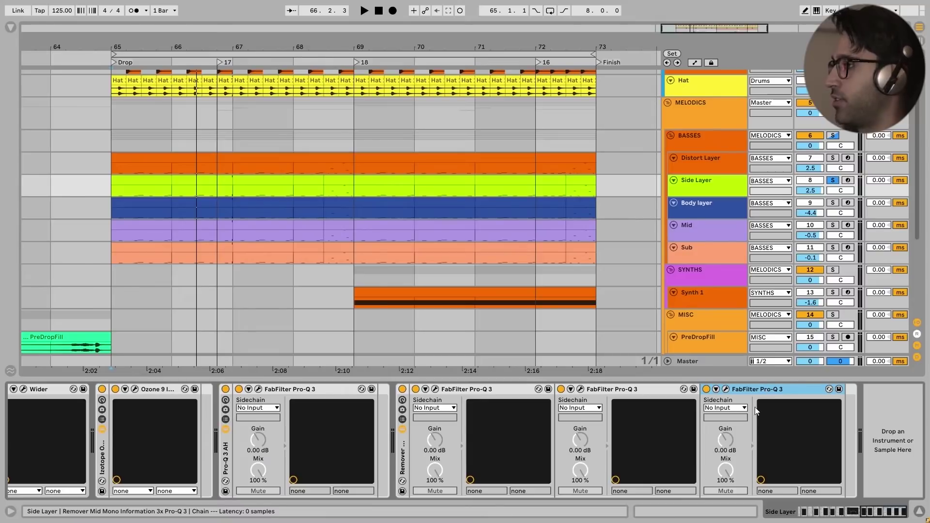
{"action": "left_click", "coordinate": [397, 460]}
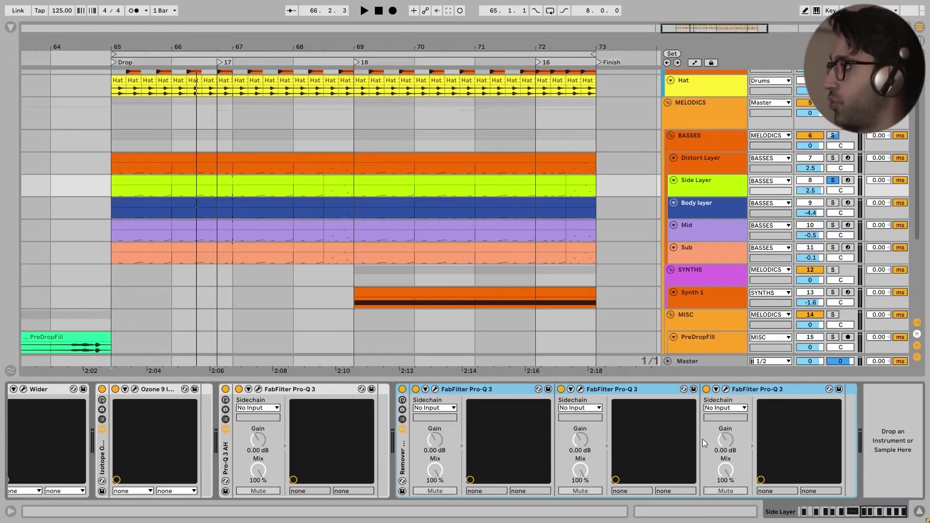
Solo the Body layer and play it from the start of the drop at bar 65.
{"action": "left_click", "coordinate": [701, 210]}
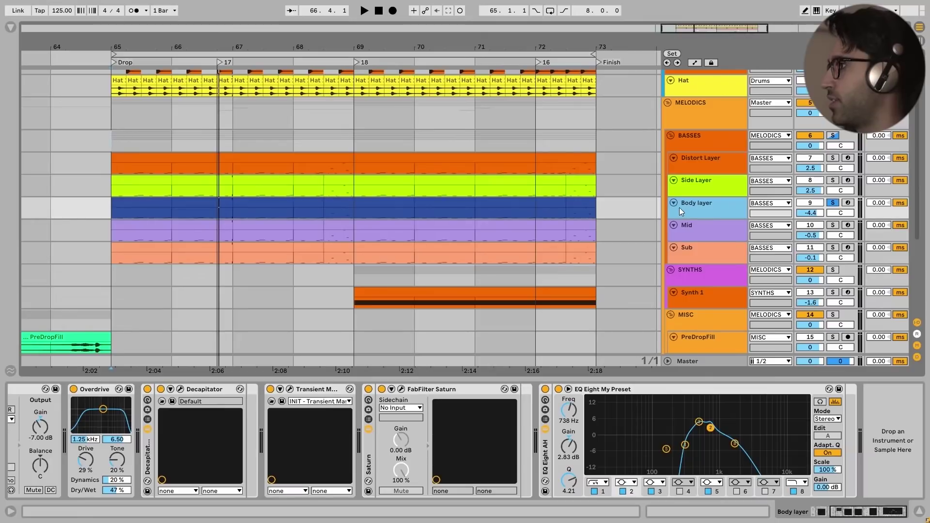
{"action": "left_click", "coordinate": [122, 212]}
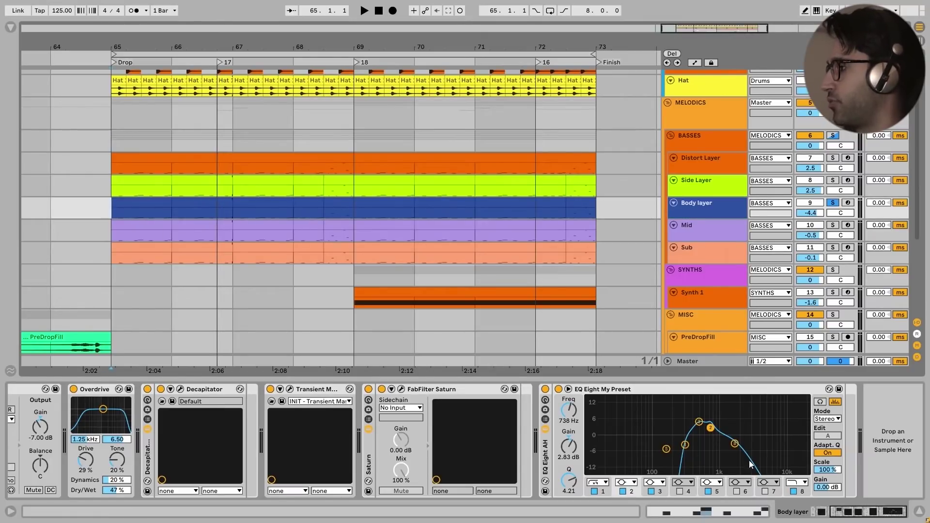
{"action": "left_click", "coordinate": [114, 233]}
{"action": "key", "text": "space"}
{"action": "left_click", "coordinate": [117, 210]}
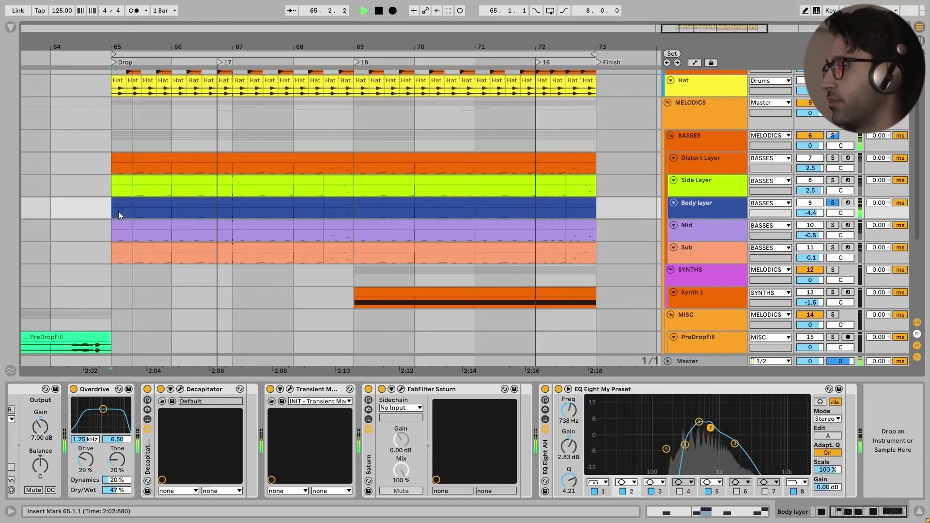
{"action": "key", "text": "space"}
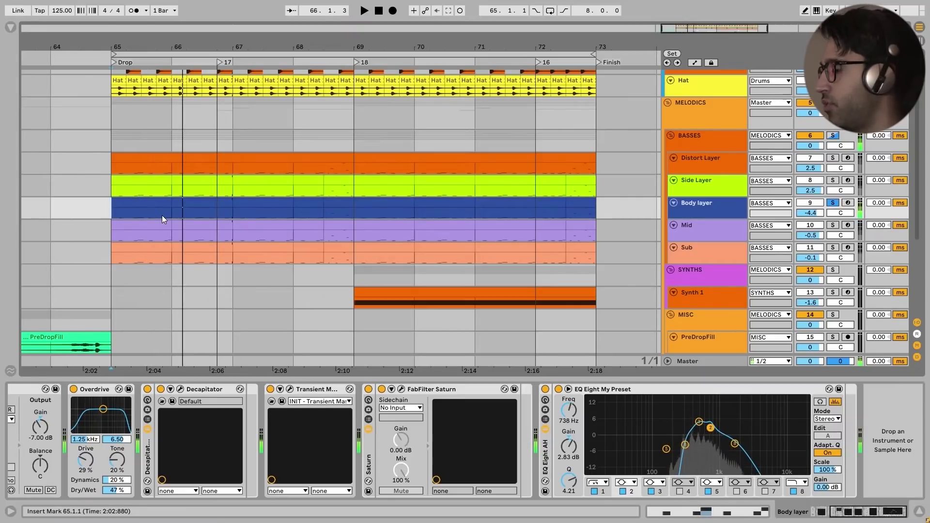
Inspect the compressor, distortion and filter on the FX page of the Body layer's BA Body Serum patch.
{"action": "scroll", "coordinate": [145, 425], "scroll_direction": "left", "scroll_amount": 5}
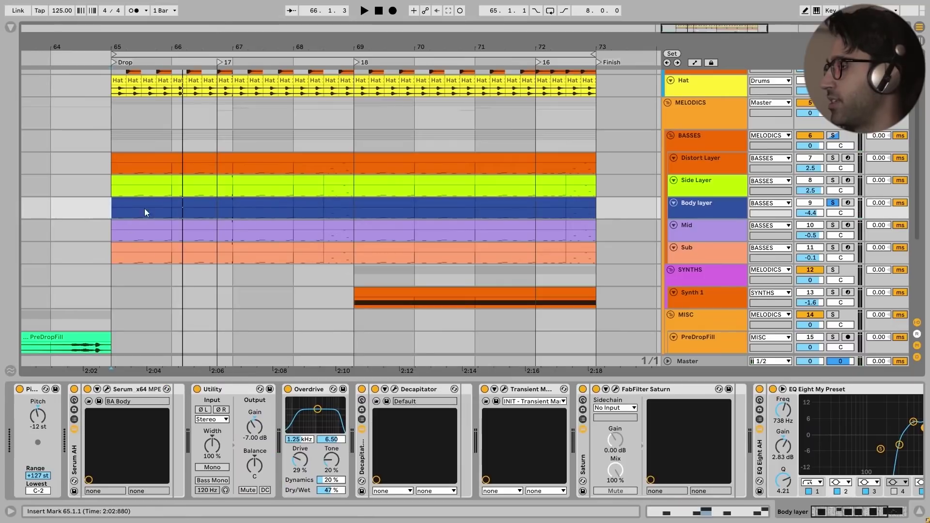
{"action": "left_click", "coordinate": [89, 401]}
{"action": "left_click", "coordinate": [171, 61]}
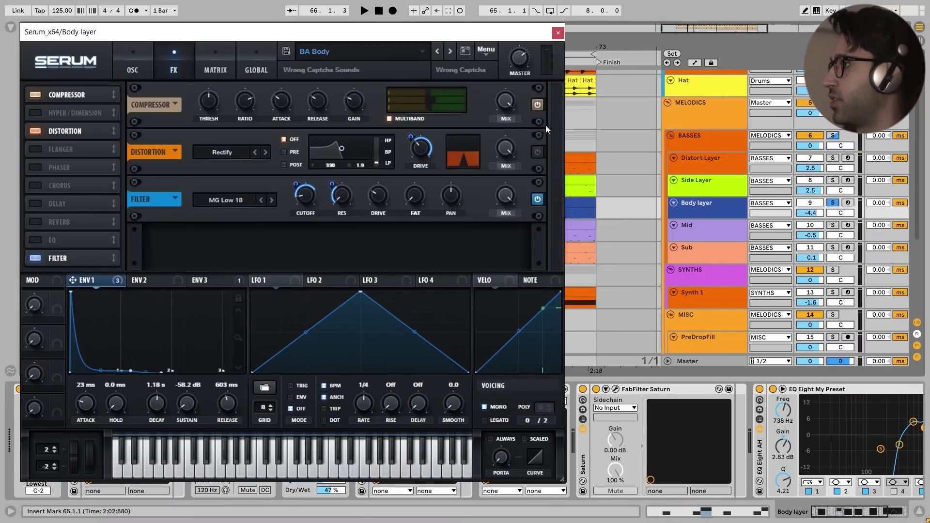
{"action": "left_click", "coordinate": [558, 33]}
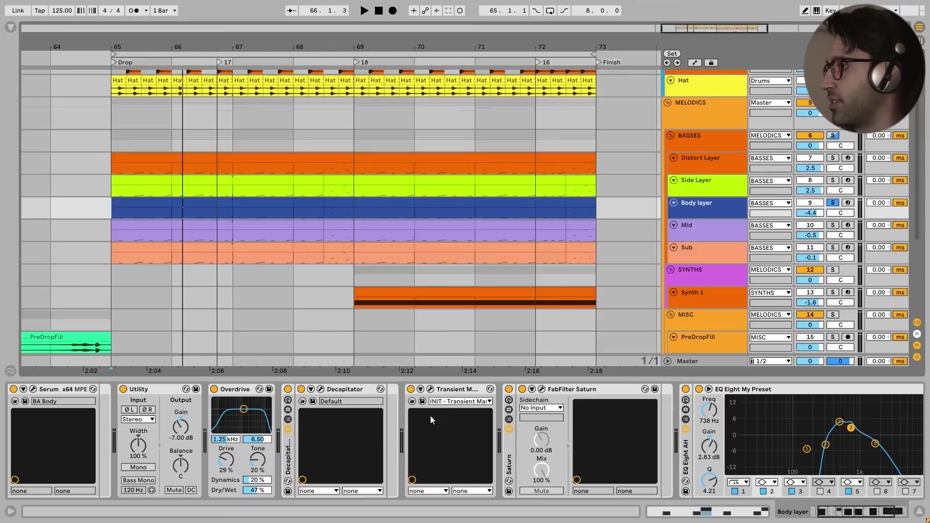
Go through the Body layer's effects chain as far as the transient shaper between Decapitator and FabFilter Saturn.
{"action": "left_click", "coordinate": [689, 192]}
{"action": "left_click", "coordinate": [694, 202]}
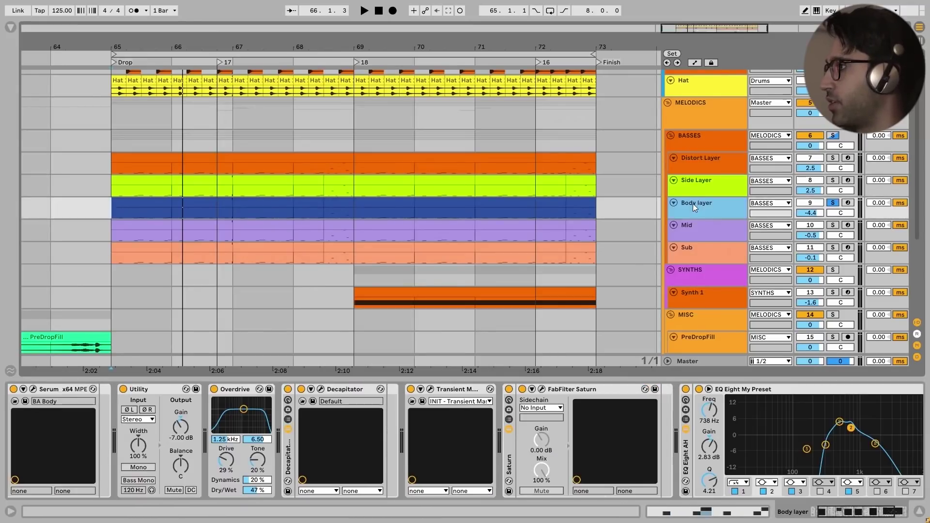
{"action": "left_click", "coordinate": [366, 451]}
{"action": "scroll", "coordinate": [366, 452], "scroll_direction": "down", "scroll_amount": 3}
{"action": "left_click", "coordinate": [366, 390]}
{"action": "scroll", "coordinate": [366, 391], "scroll_direction": "down", "scroll_amount": 2}
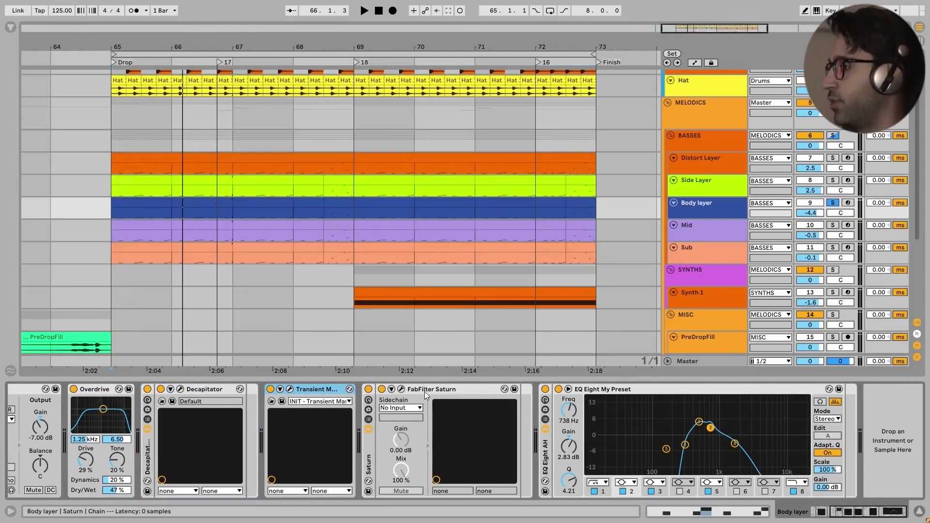
Examine the distortion style and tone sliders in the Body layer's FabFilter Saturn.
{"action": "left_click", "coordinate": [372, 452]}
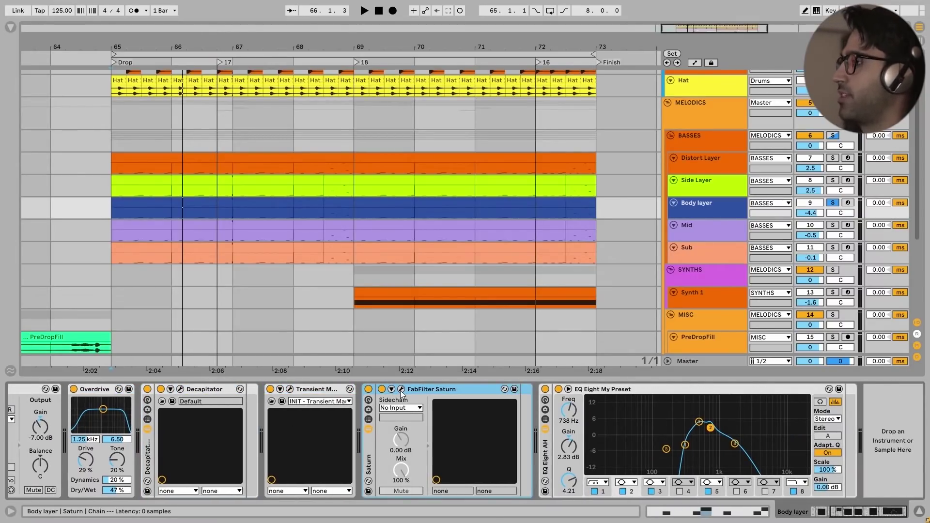
{"action": "left_click", "coordinate": [400, 391]}
{"action": "left_click", "coordinate": [208, 220]}
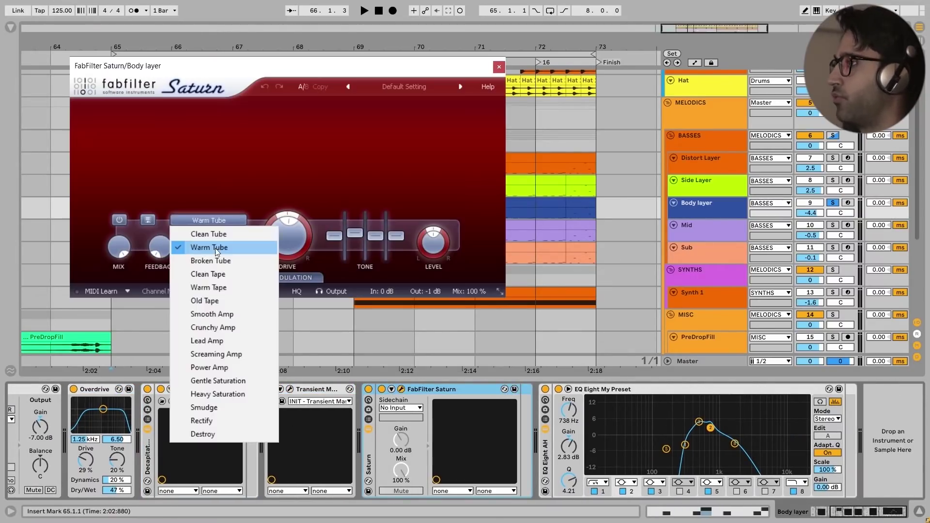
{"action": "left_click", "coordinate": [246, 151]}
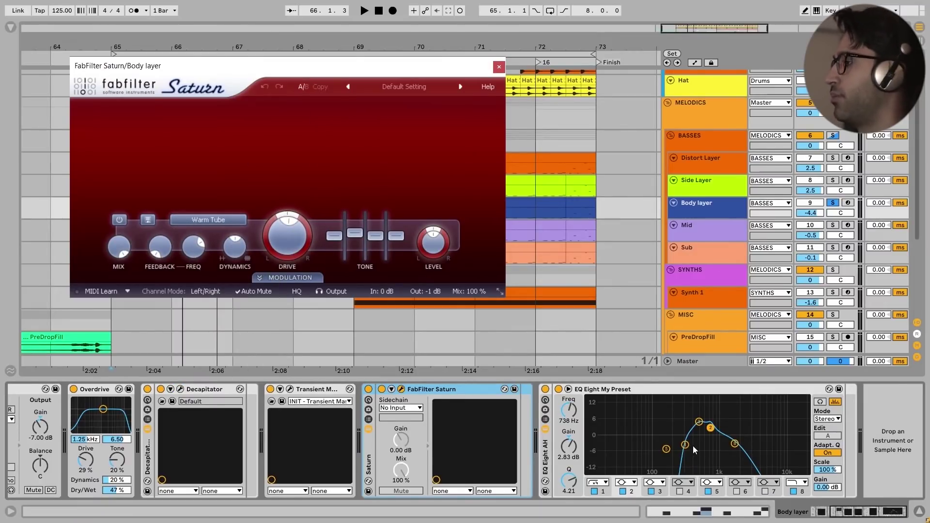
{"action": "mouse_move", "coordinate": [358, 237]}
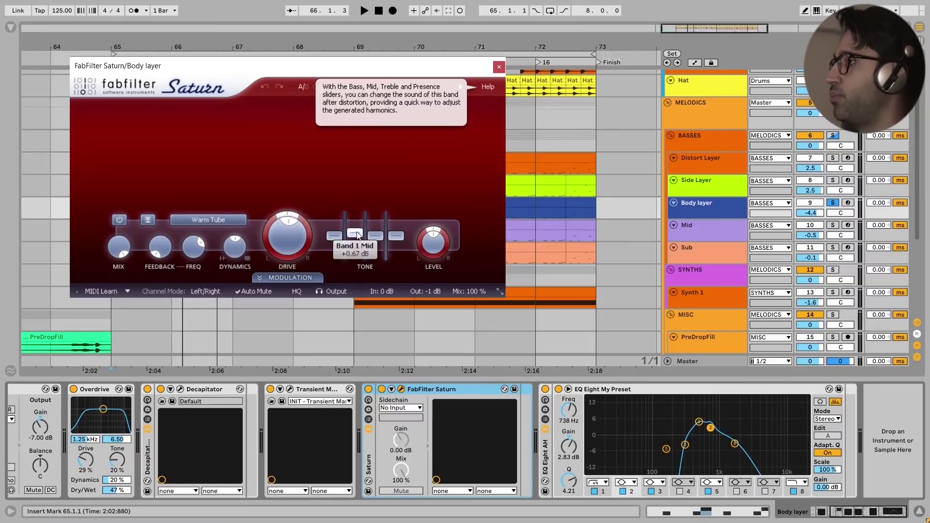
{"action": "mouse_move", "coordinate": [391, 236]}
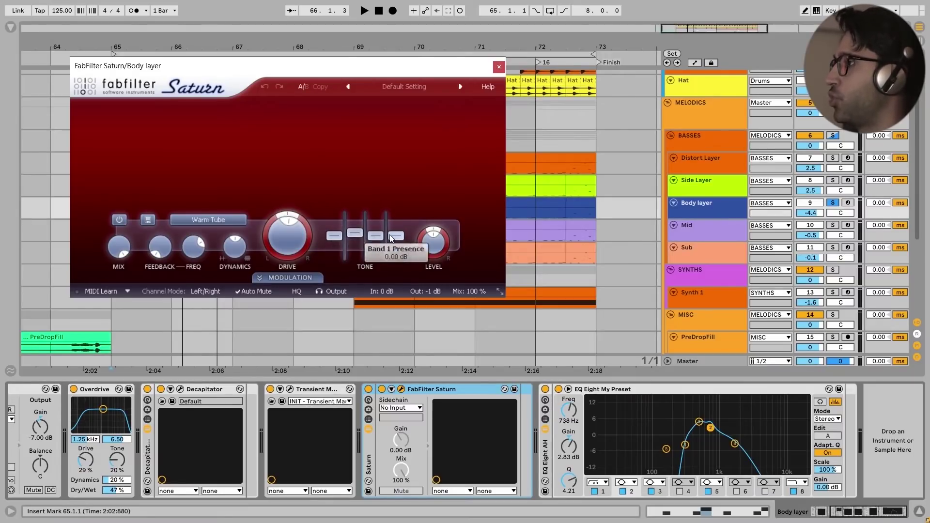
{"action": "left_click", "coordinate": [499, 66]}
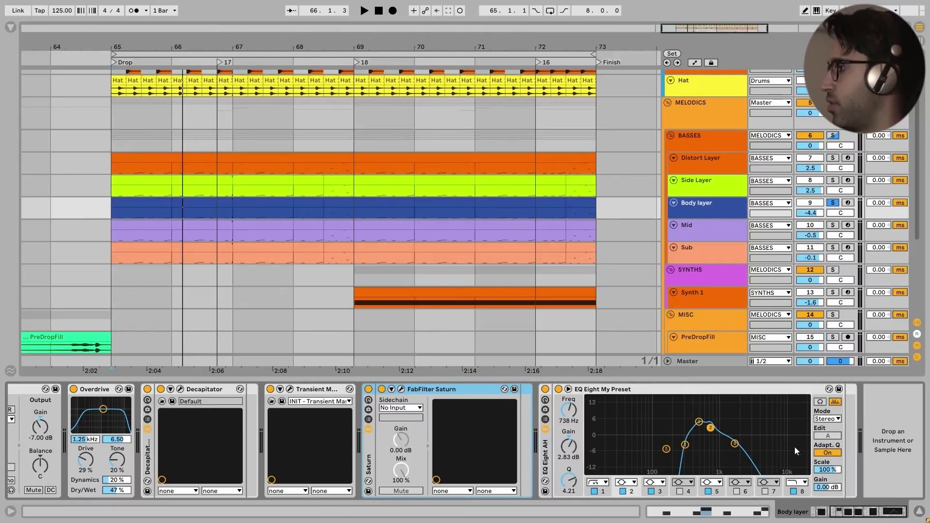
Compare the Body layer sound with the final EQ Eight bypassed and re-enabled.
{"action": "left_click", "coordinate": [545, 389]}
{"action": "key", "text": "space"}
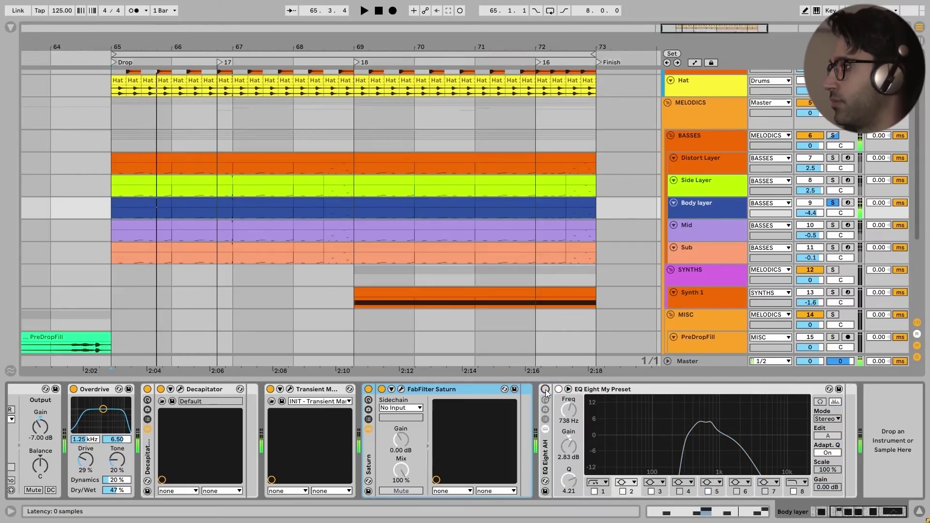
{"action": "key", "text": "space"}
{"action": "left_click", "coordinate": [545, 389]}
{"action": "key", "text": "space"}
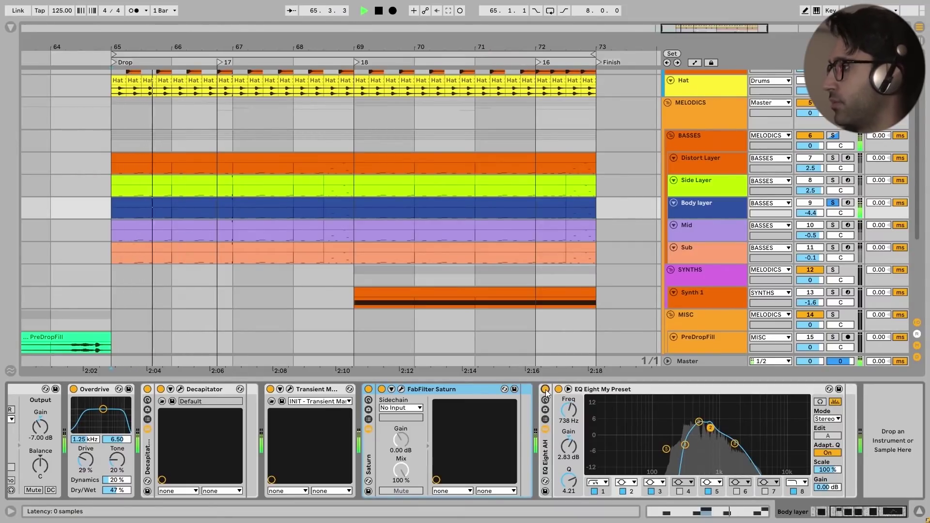
{"action": "key", "text": "space"}
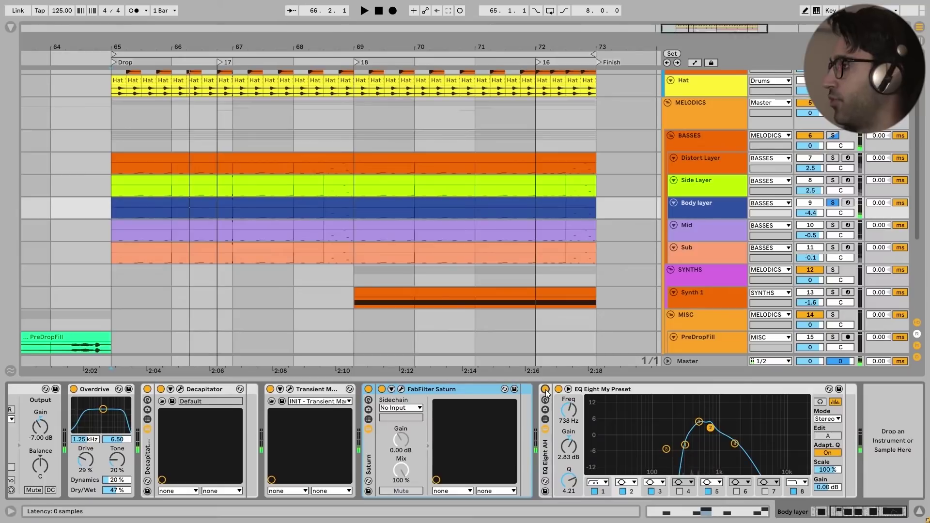
Solo the Mid layer and inspect the distortion settings in its FabFilter Saturn.
{"action": "left_click", "coordinate": [711, 229]}
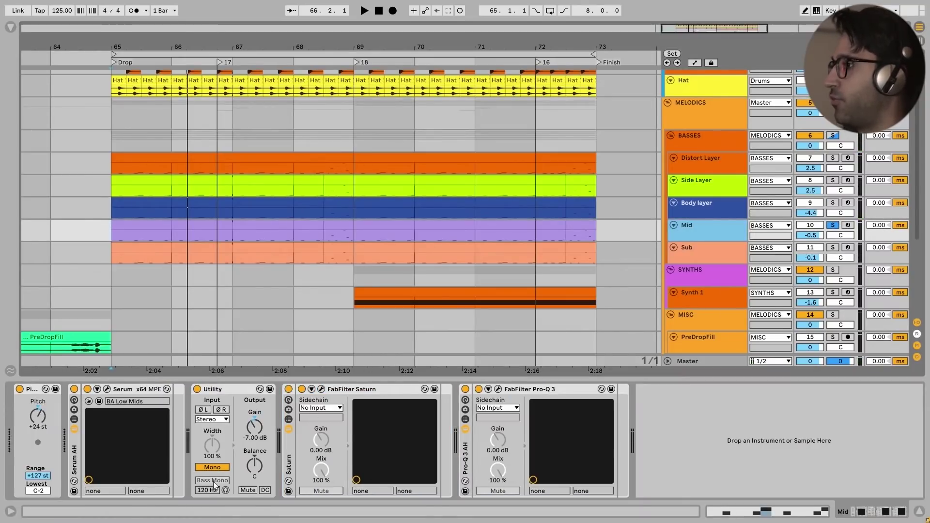
{"action": "left_click", "coordinate": [321, 389]}
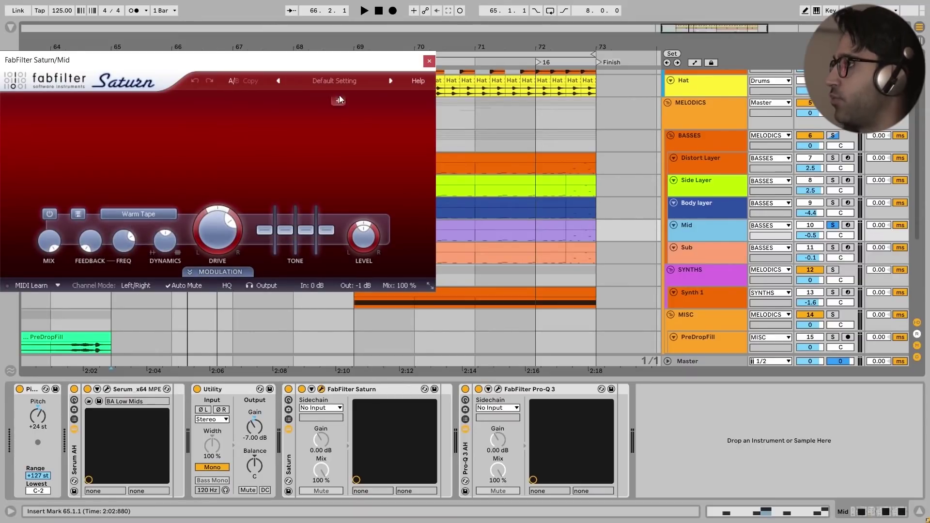
{"action": "left_click", "coordinate": [428, 62]}
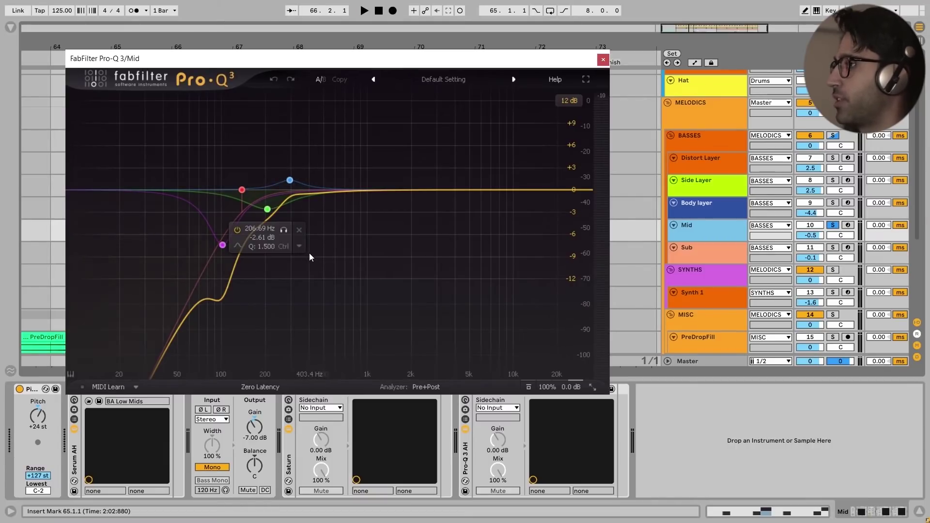
Play the Mid layer while examining the low-frequency cuts in its Pro-Q 3.
{"action": "key", "text": "space"}
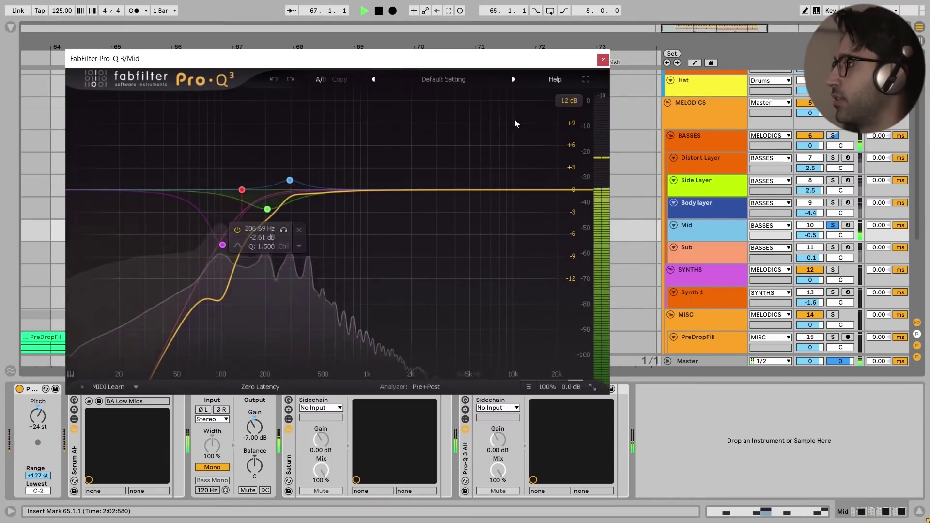
{"action": "left_click", "coordinate": [603, 58]}
{"action": "key", "text": "space"}
Solo the Sub layer and play it while examining the low cut in its Pro-Q 3.
{"action": "left_click", "coordinate": [695, 256]}
{"action": "key", "text": "s"}
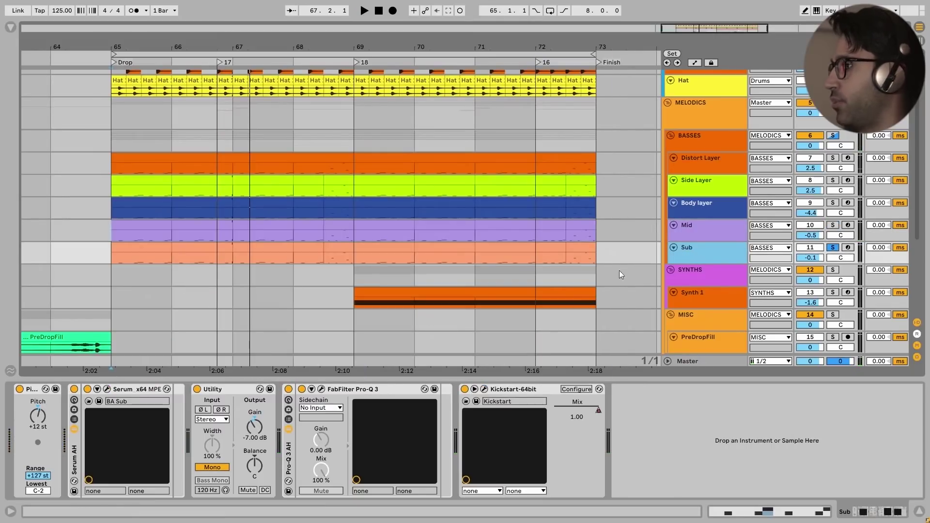
{"action": "left_click", "coordinate": [321, 389]}
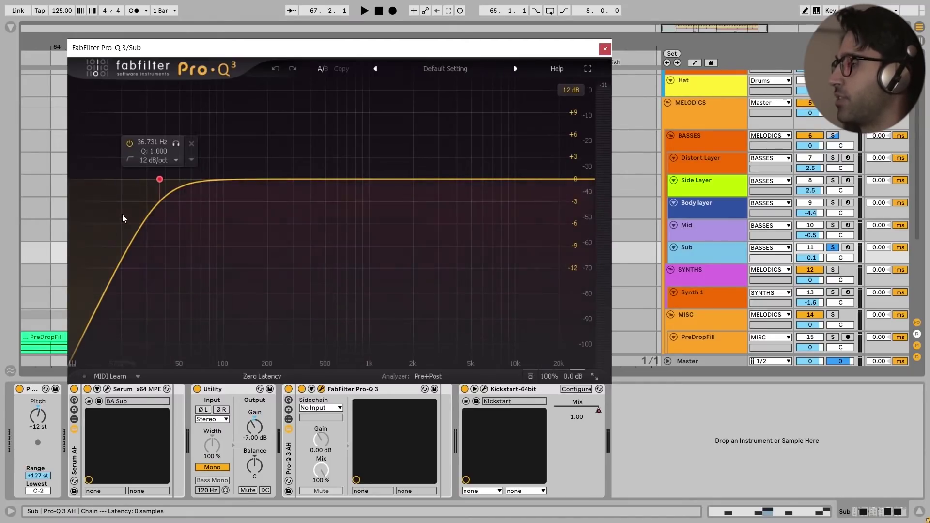
{"action": "key", "text": "space"}
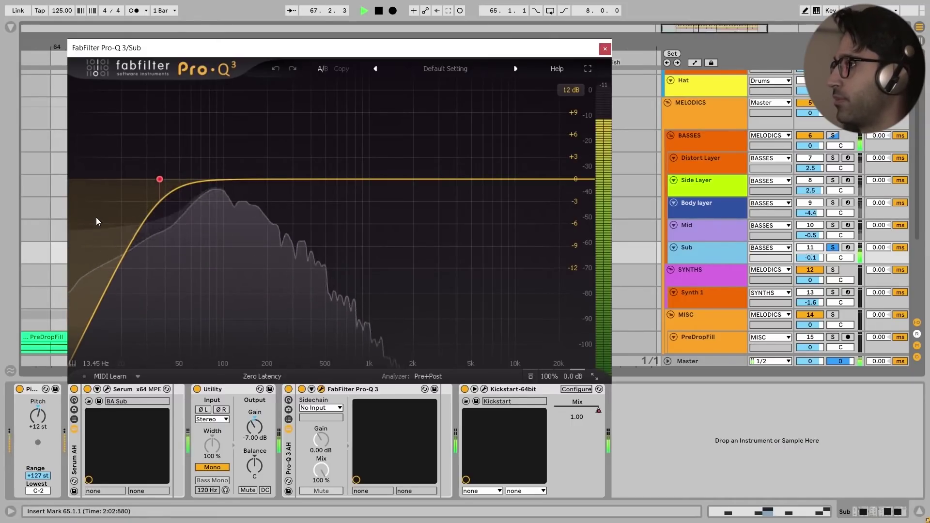
{"action": "key", "text": "space"}
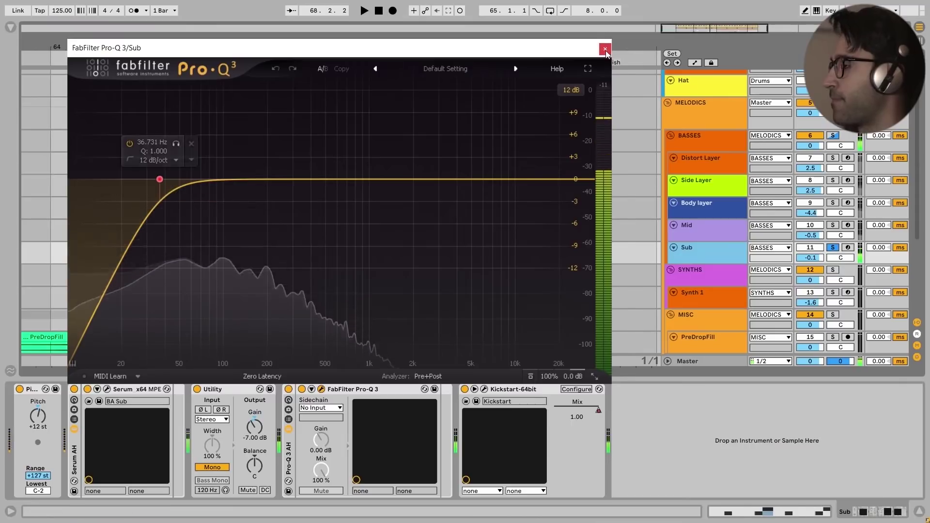
Solo the Synth 1 track and play its clip from bar 69 to the end of the drop.
{"action": "left_click", "coordinate": [704, 135]}
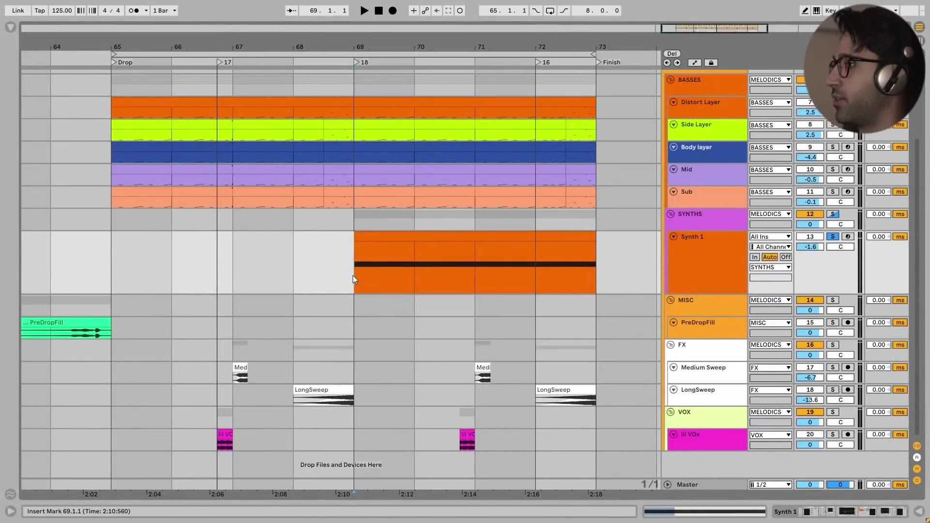
{"action": "key", "text": "space"}
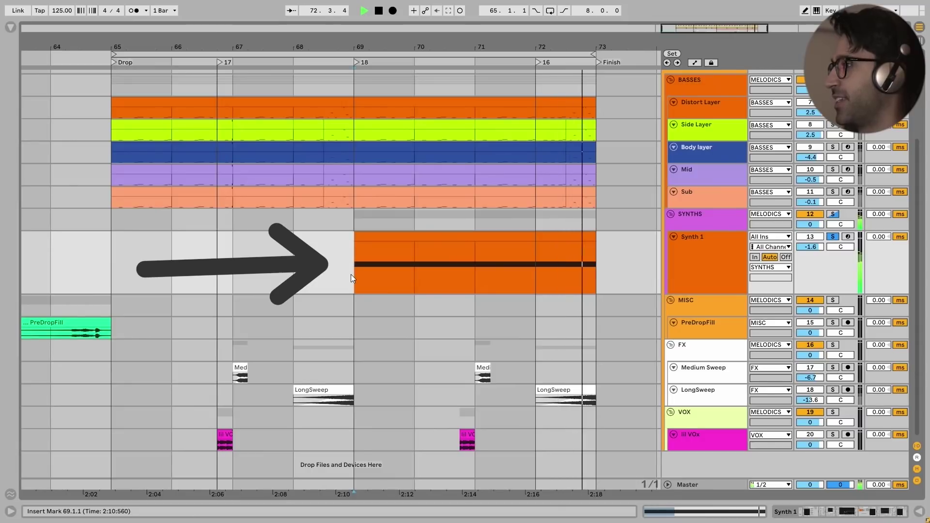
{"action": "left_click", "coordinate": [702, 268]}
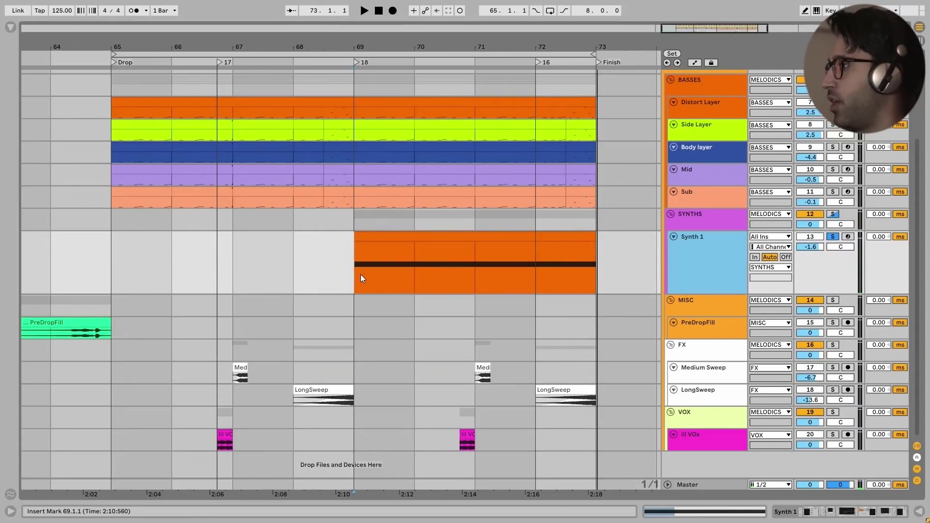
Show Synth 1's automation lanes and play the Kickstart Mix drop-off twice from bar 71.
{"action": "key", "text": "a"}
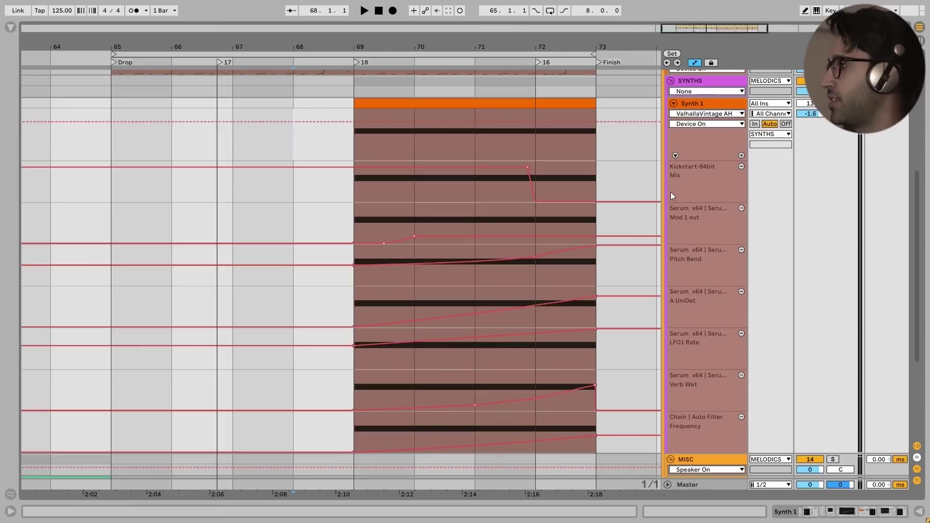
{"action": "left_click", "coordinate": [700, 184]}
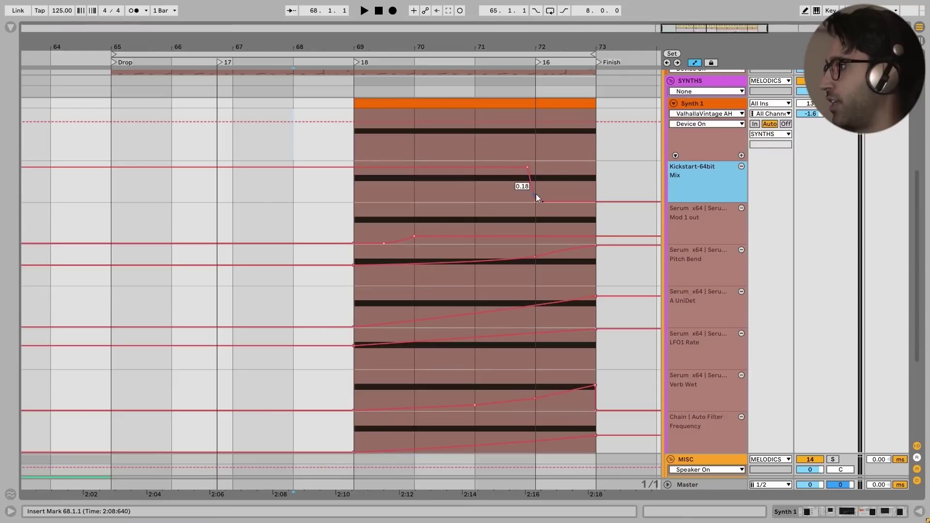
{"action": "left_click", "coordinate": [474, 189]}
{"action": "key", "text": "space"}
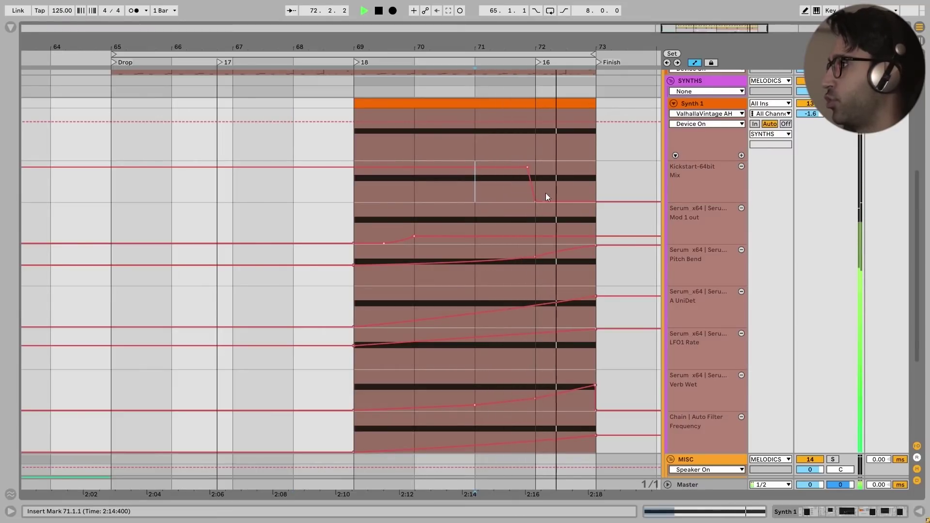
{"action": "key", "text": "space"}
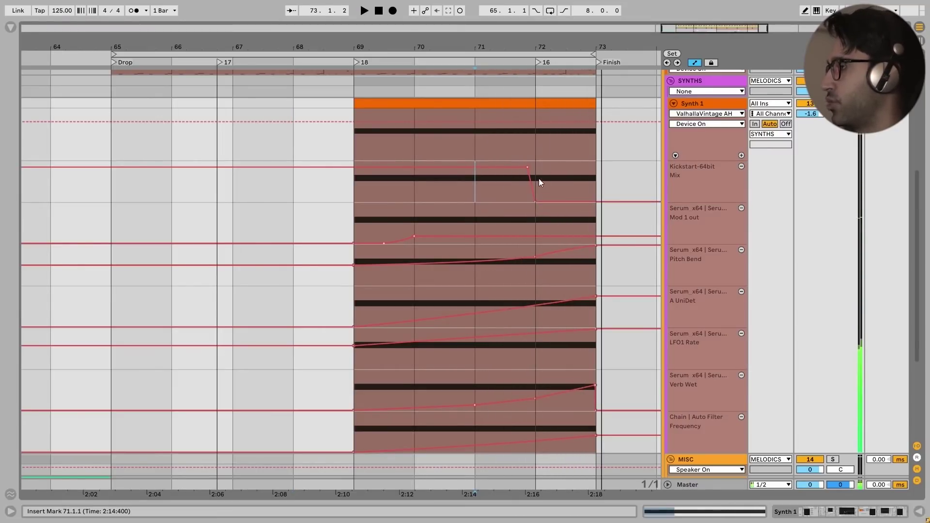
{"action": "key", "text": "space"}
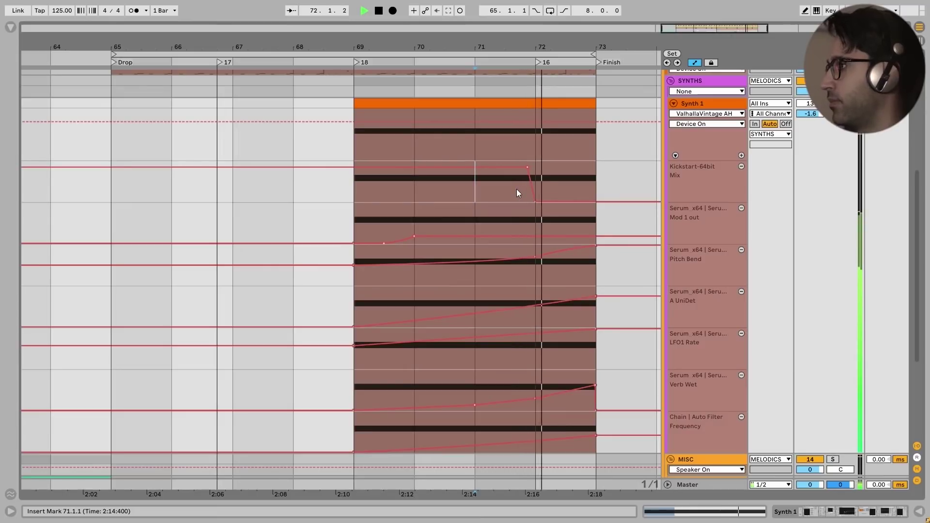
{"action": "key", "text": "space"}
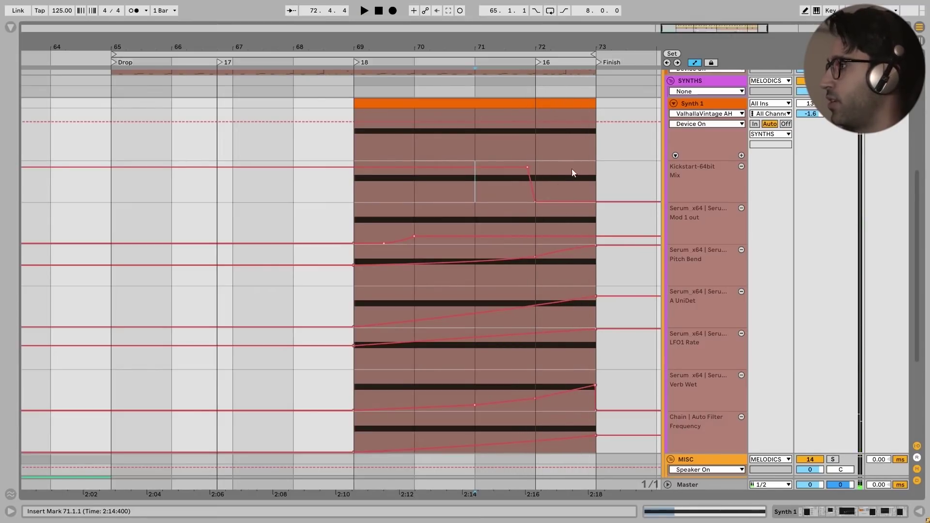
Examine Synth 1's Mod 1 out automation ramp between bars 69 and 70 alongside Serum's automated parameters.
{"action": "scroll", "coordinate": [564, 182], "scroll_direction": "down", "scroll_amount": 2}
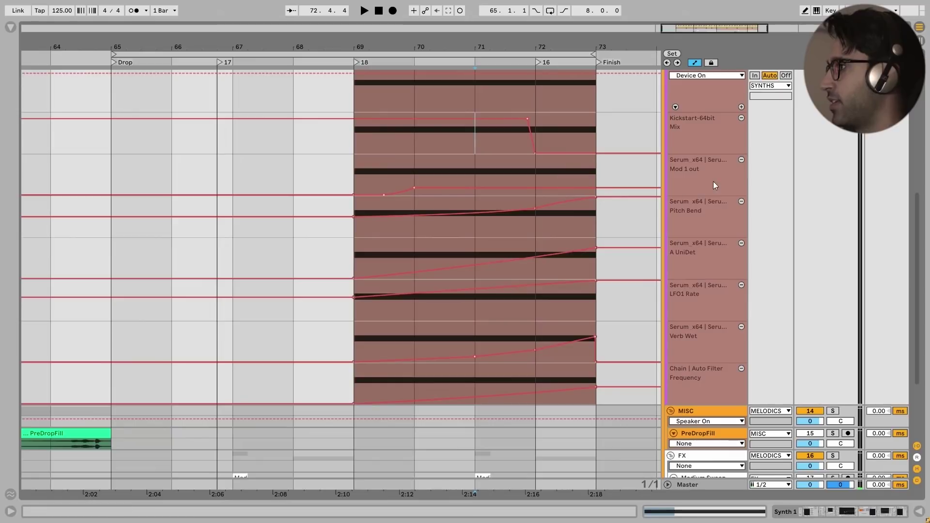
{"action": "left_click", "coordinate": [712, 179]}
{"action": "left_click", "coordinate": [694, 390], "text": "shift"}
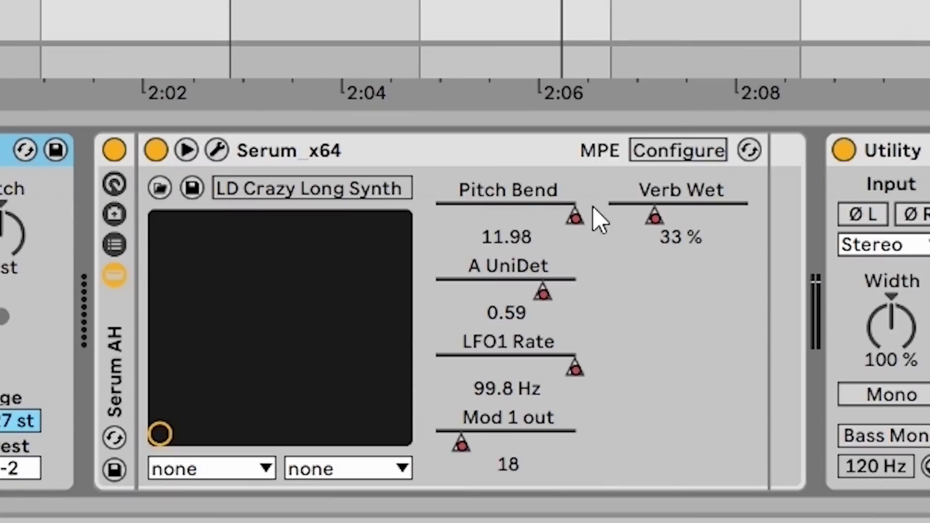
{"action": "left_click", "coordinate": [799, 3]}
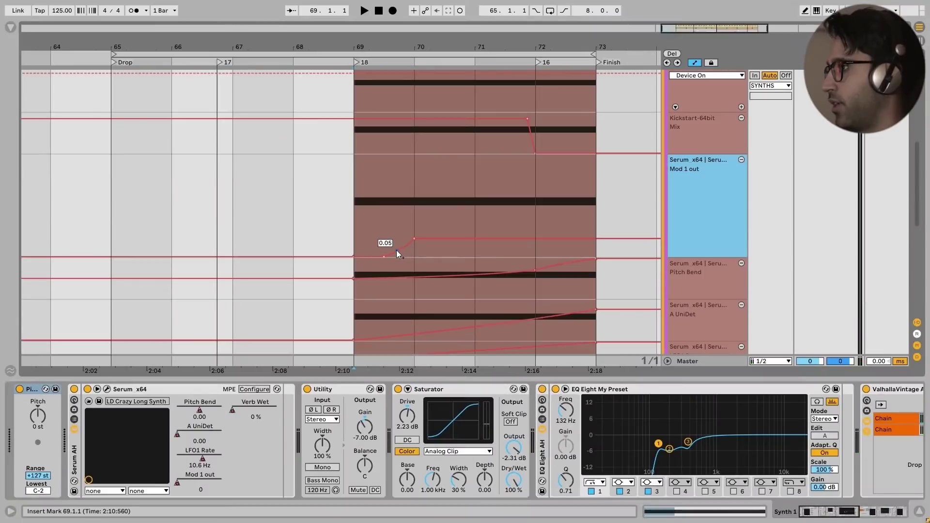
{"action": "left_click_drag", "start_coordinate": [396, 250], "coordinate": [413, 243]}
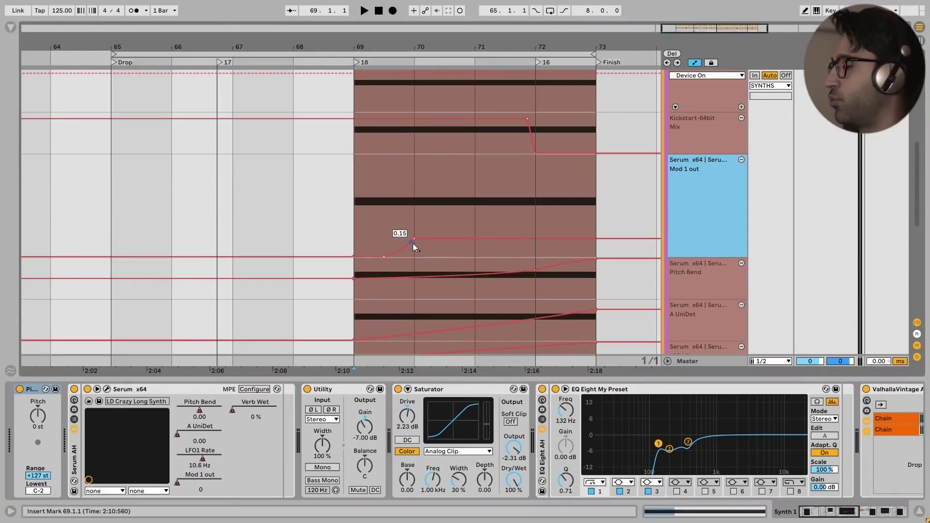
Play Synth 1 from bar 69 while following its Mod 1 out automation ramp.
{"action": "left_click", "coordinate": [360, 216]}
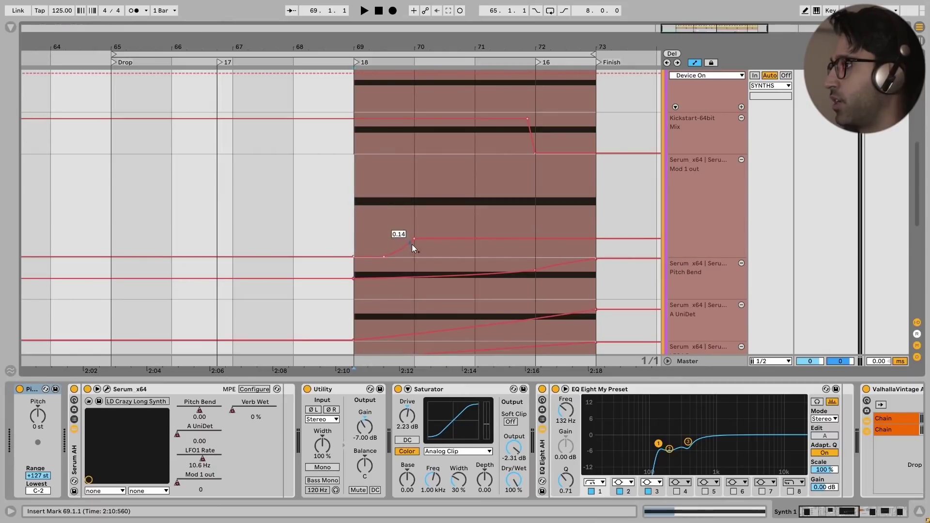
{"action": "key", "text": "space"}
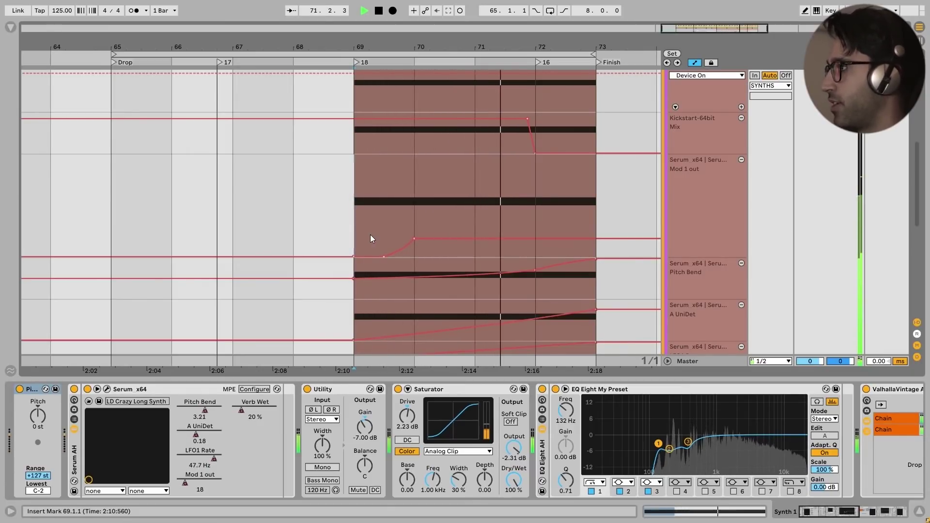
{"action": "key", "text": "space"}
Enlarge Synth 1's Pitch Bend automation lane and play the rise from bar 69.
{"action": "scroll", "coordinate": [371, 234], "scroll_direction": "down", "scroll_amount": 2}
{"action": "left_click", "coordinate": [709, 248]}
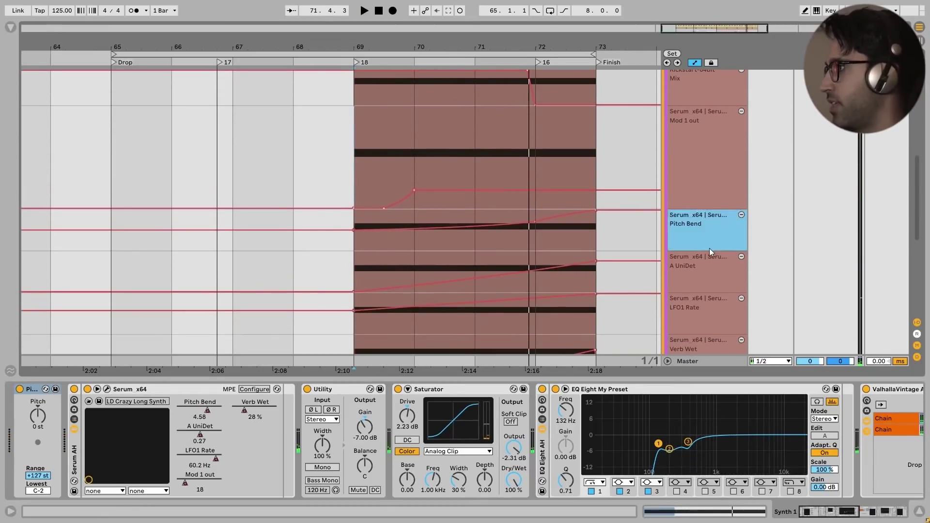
{"action": "left_click_drag", "start_coordinate": [712, 258], "coordinate": [712, 321]}
{"action": "left_click", "coordinate": [355, 233]}
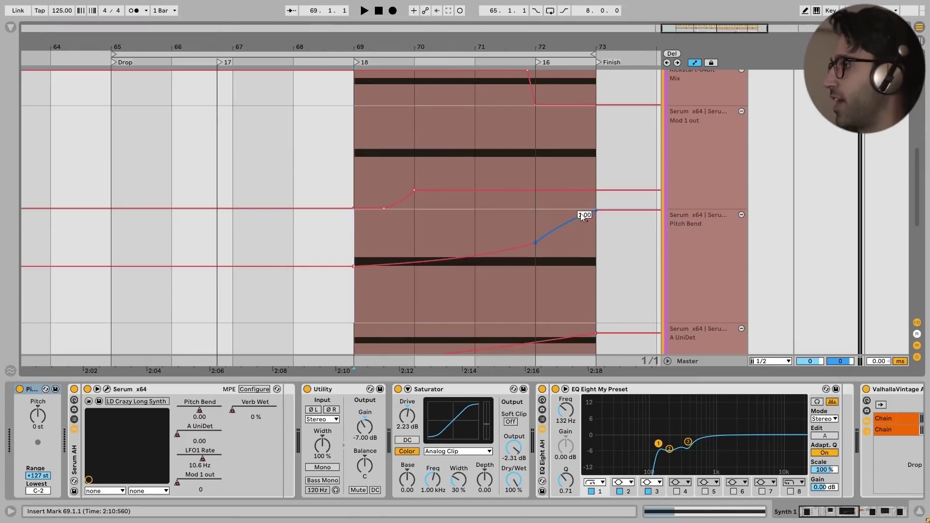
{"action": "key", "text": "space"}
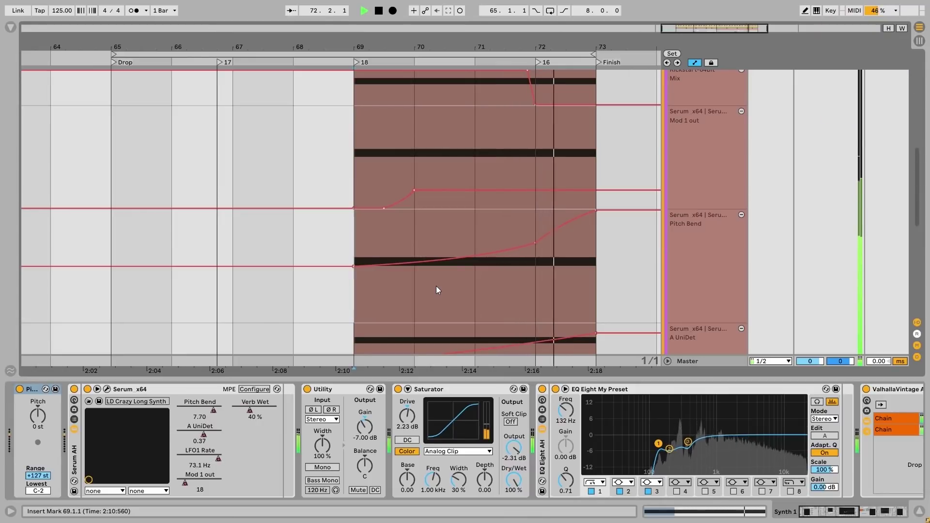
{"action": "key", "text": "space"}
Enlarge the A UniDet automation lane and play Synth 1 from bar 69 to hear the unison detune rise.
{"action": "scroll", "coordinate": [444, 275], "scroll_direction": "down", "scroll_amount": 5}
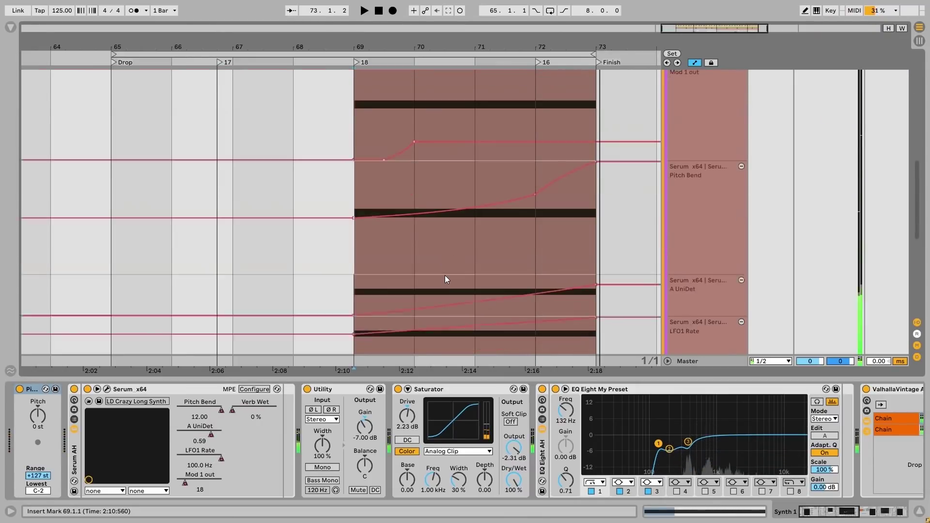
{"action": "left_click", "coordinate": [694, 220]}
{"action": "mouse_move", "coordinate": [352, 262]}
{"action": "left_mouse_down"}
{"action": "mouse_move", "coordinate": [397, 257]}
{"action": "mouse_move", "coordinate": [346, 264]}
{"action": "left_mouse_up"}
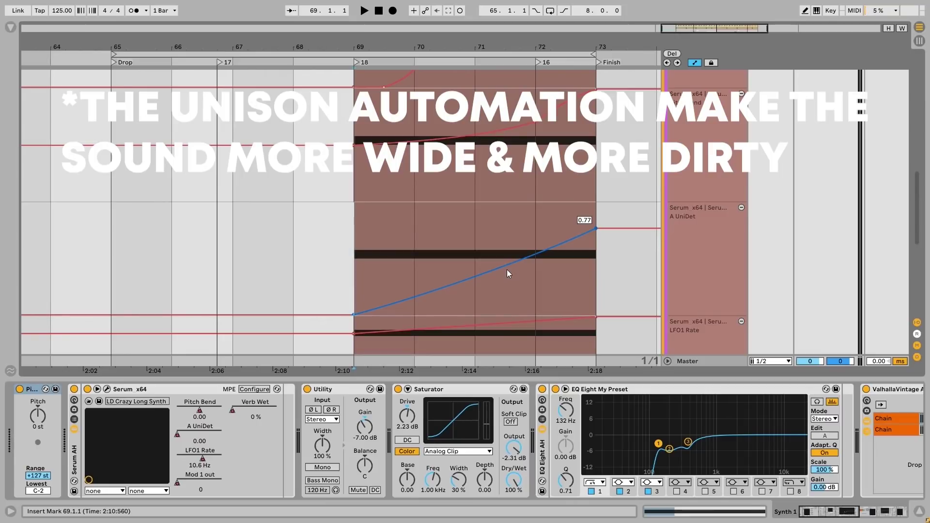
{"action": "key", "text": "space"}
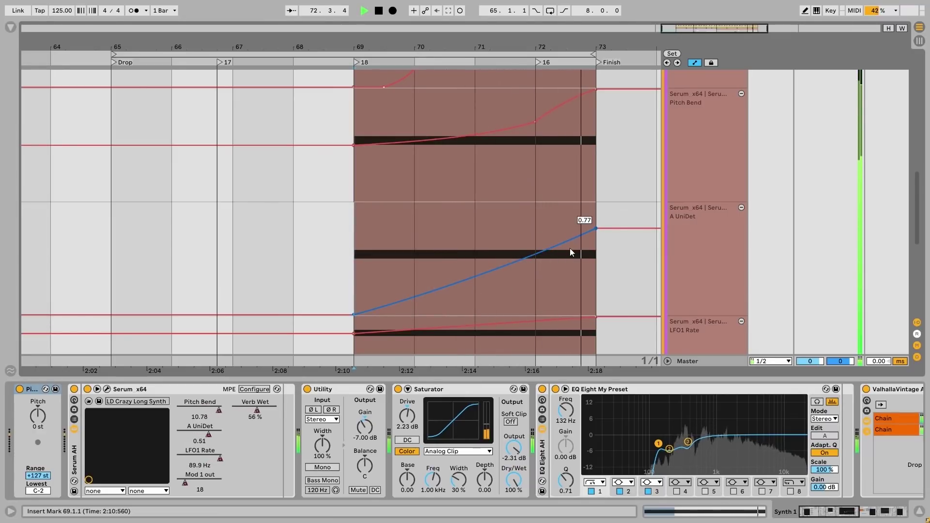
{"action": "key", "text": "space"}
Bring up an enlarged LFO1 Rate automation lane and play Synth 1 from bar 69.
{"action": "scroll", "coordinate": [569, 251], "scroll_direction": "down", "scroll_amount": 5}
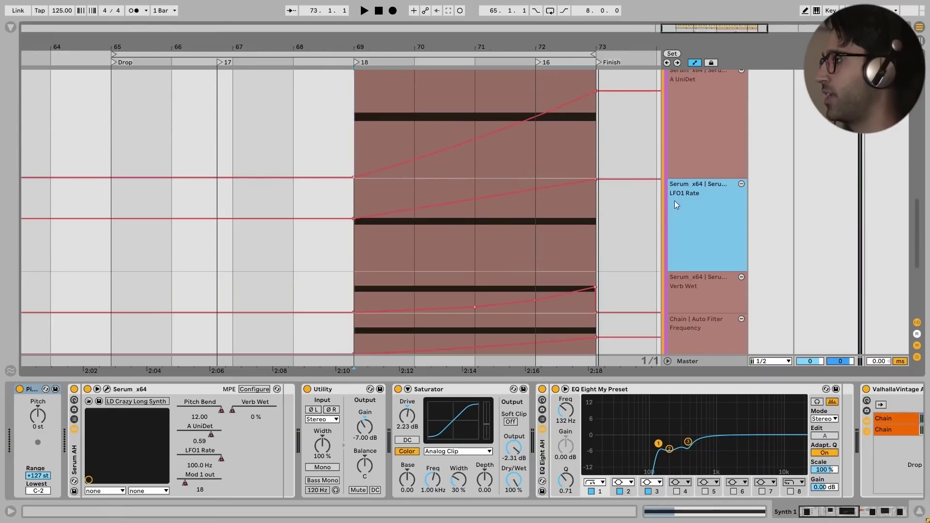
{"action": "left_click", "coordinate": [359, 244]}
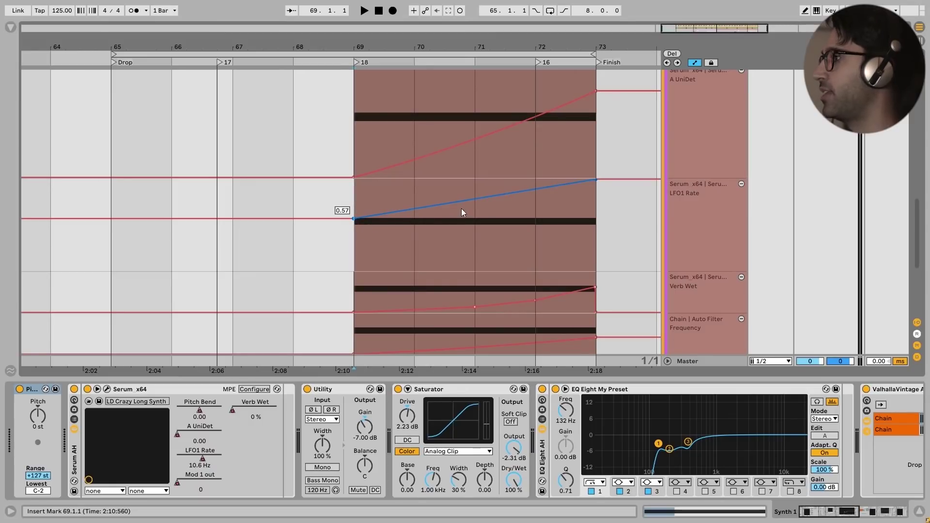
{"action": "key", "text": "space"}
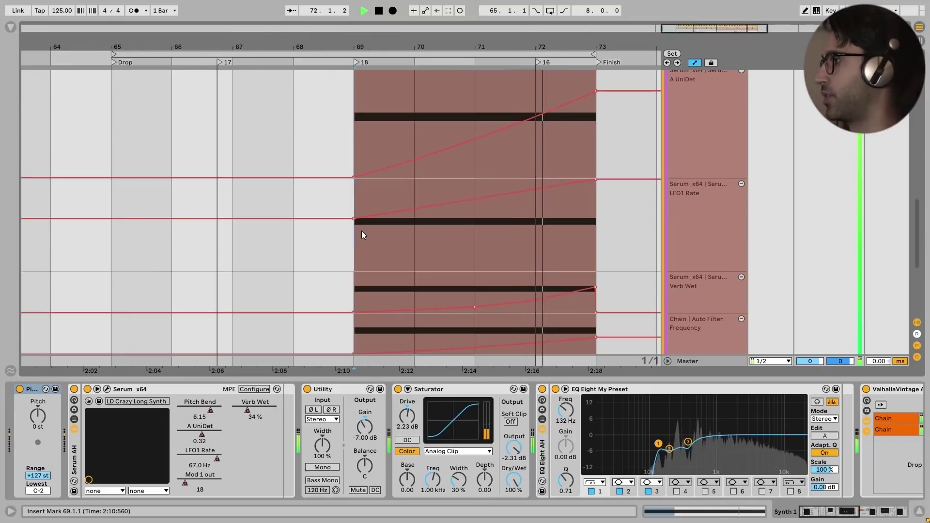
{"action": "key", "text": "space"}
Enlarge the Verb Wet automation lane and play Synth 1 from bar 69 to hear the reverb amount rise.
{"action": "scroll", "coordinate": [702, 242], "scroll_direction": "down", "scroll_amount": 2}
{"action": "left_click", "coordinate": [702, 240]}
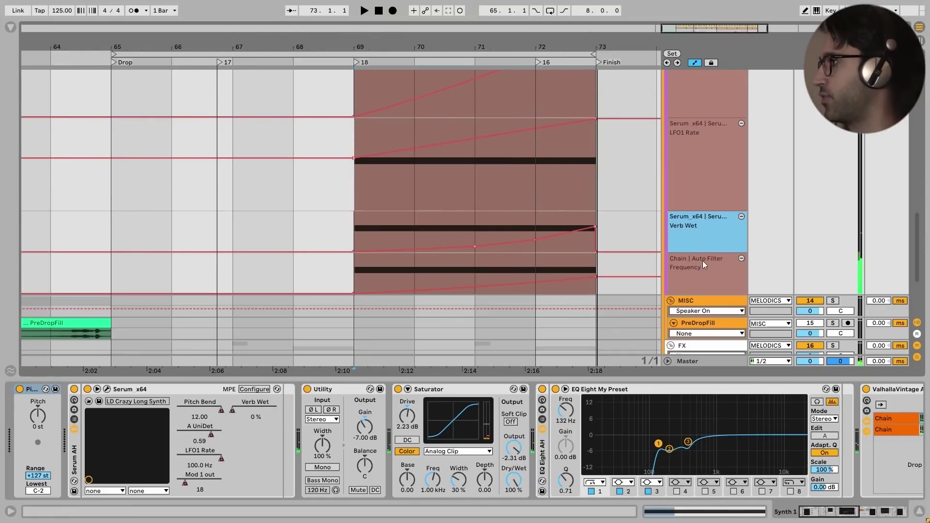
{"action": "left_click_drag", "start_coordinate": [702, 252], "coordinate": [702, 304]}
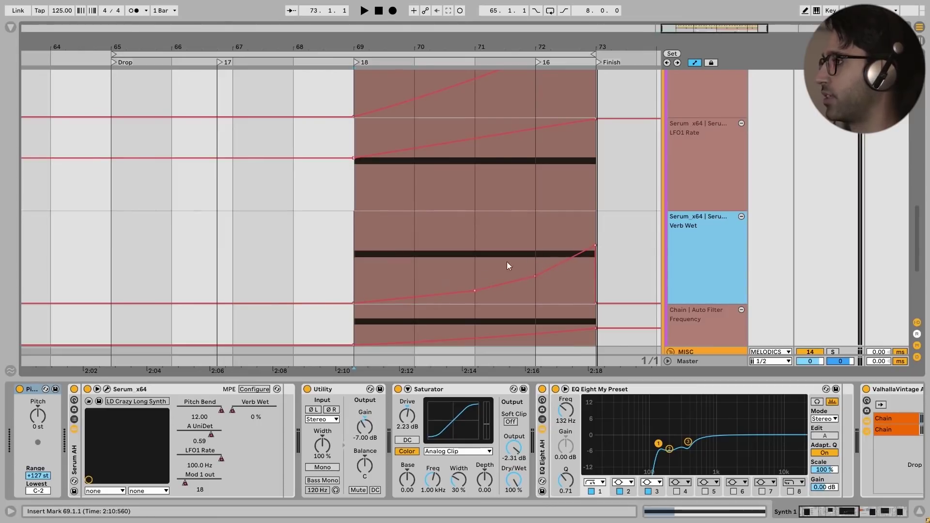
{"action": "left_click", "coordinate": [388, 266]}
{"action": "scroll", "coordinate": [380, 266], "scroll_direction": "down", "scroll_amount": 1}
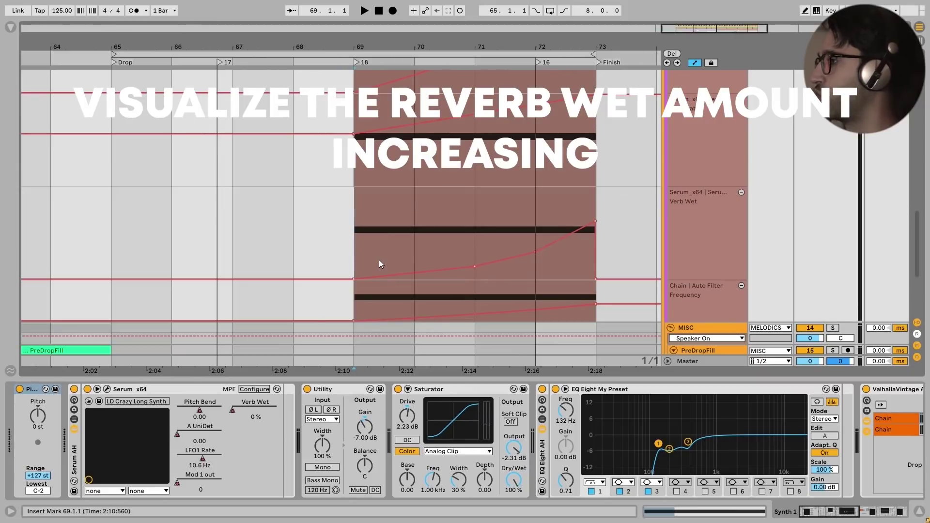
{"action": "key", "text": "space"}
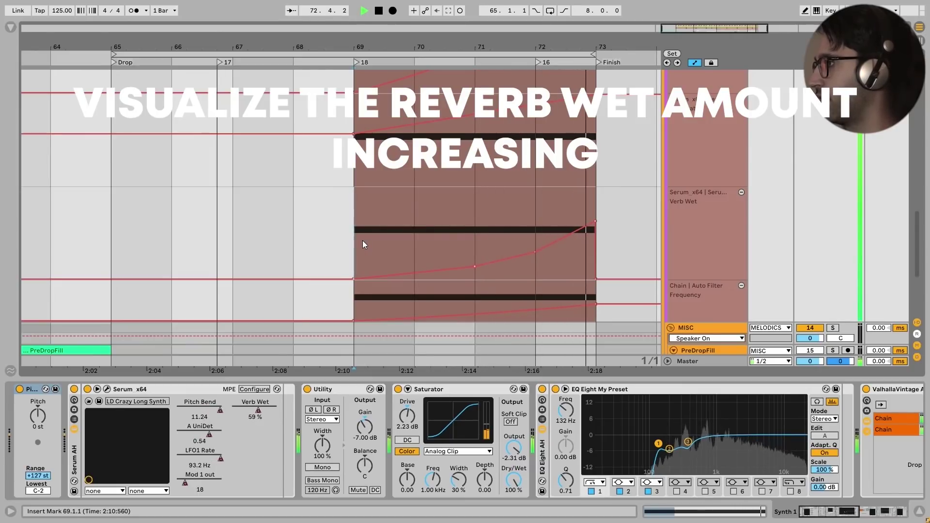
{"action": "key", "text": "space"}
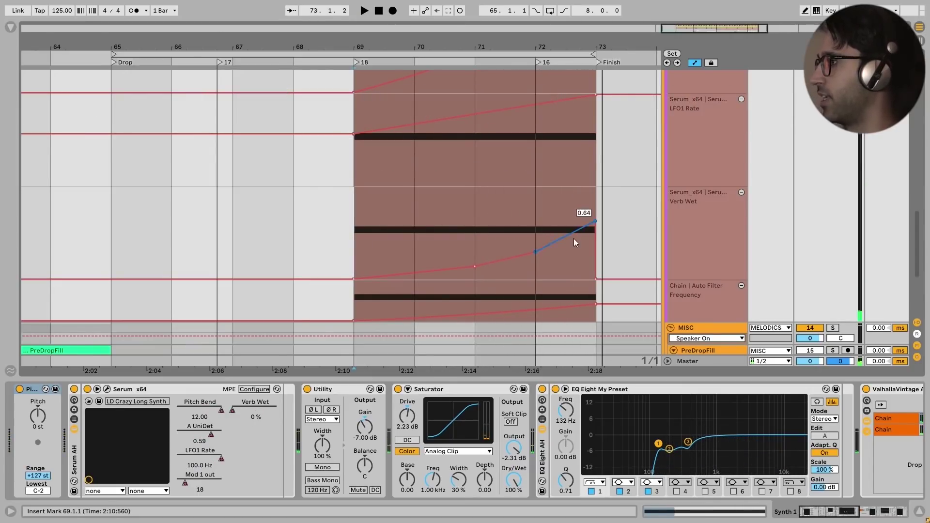
Enlarge the Auto Filter Frequency automation lane and play Synth 1 from bar 69.
{"action": "scroll", "coordinate": [687, 245], "scroll_direction": "down", "scroll_amount": 3}
{"action": "left_click_drag", "start_coordinate": [696, 249], "coordinate": [696, 311]}
{"action": "scroll", "coordinate": [604, 267], "scroll_direction": "down", "scroll_amount": 1}
{"action": "left_click", "coordinate": [354, 239]}
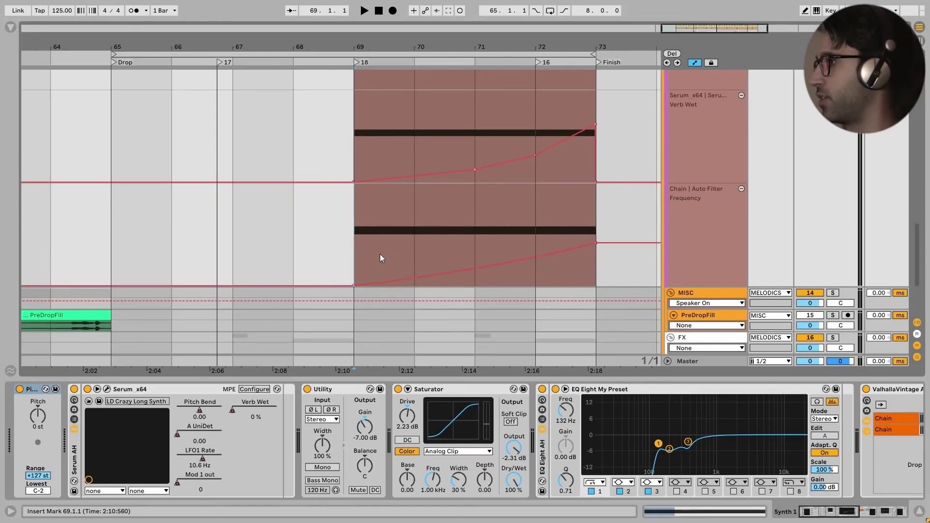
{"action": "key", "text": "space"}
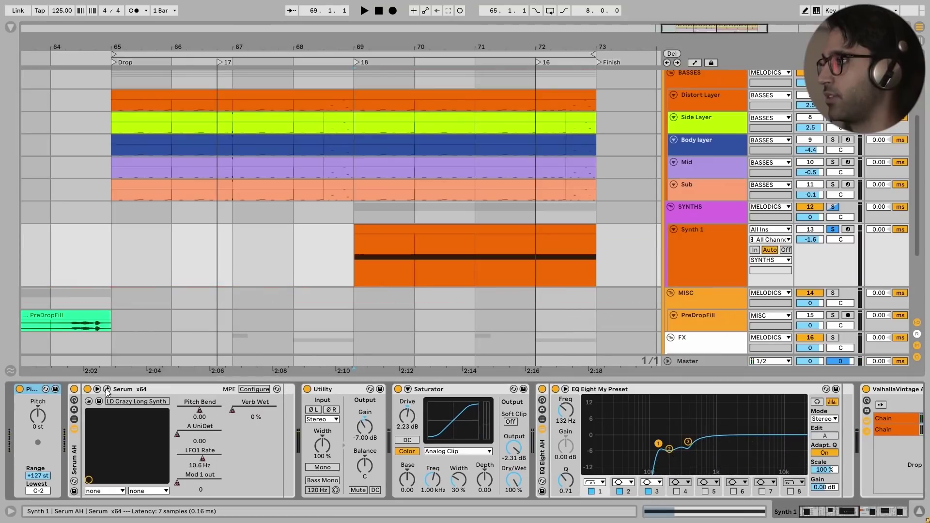
Open Synth 1's Serum and examine its oscillators and the Hyper, Distortion and Reverb effects, including reverb size and decay.
{"action": "left_click", "coordinate": [107, 389]}
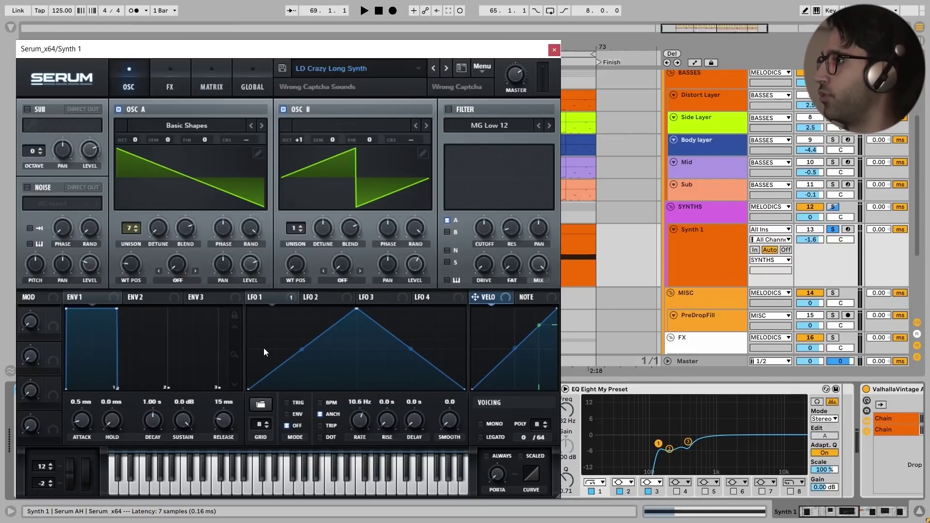
{"action": "left_click", "coordinate": [168, 81]}
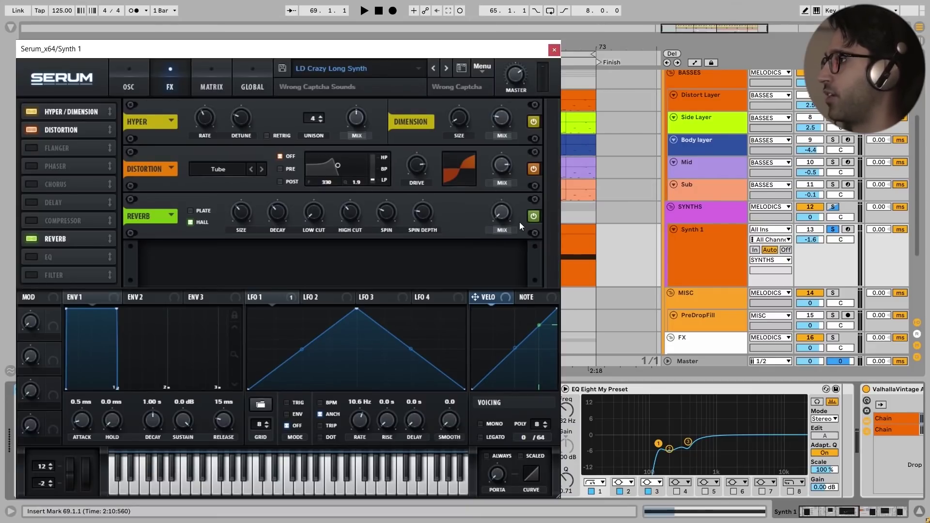
{"action": "mouse_move", "coordinate": [243, 216]}
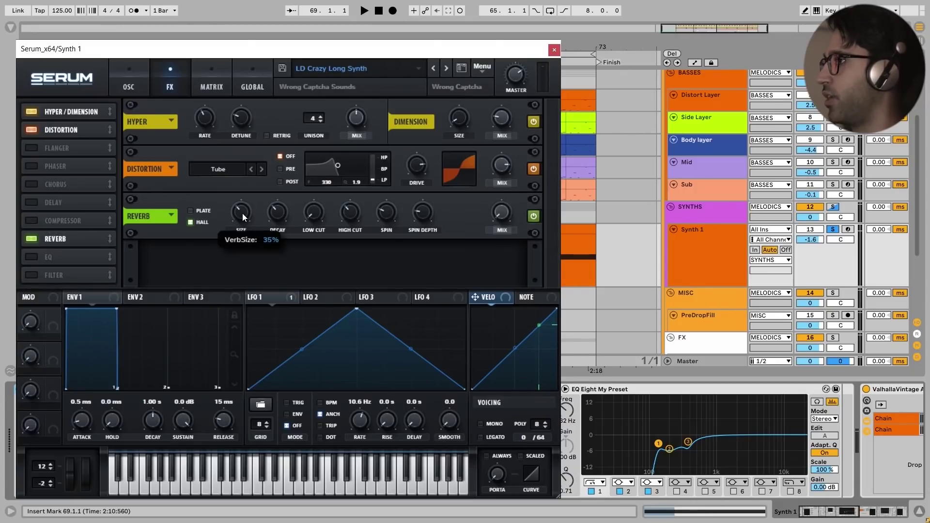
{"action": "mouse_move", "coordinate": [278, 215]}
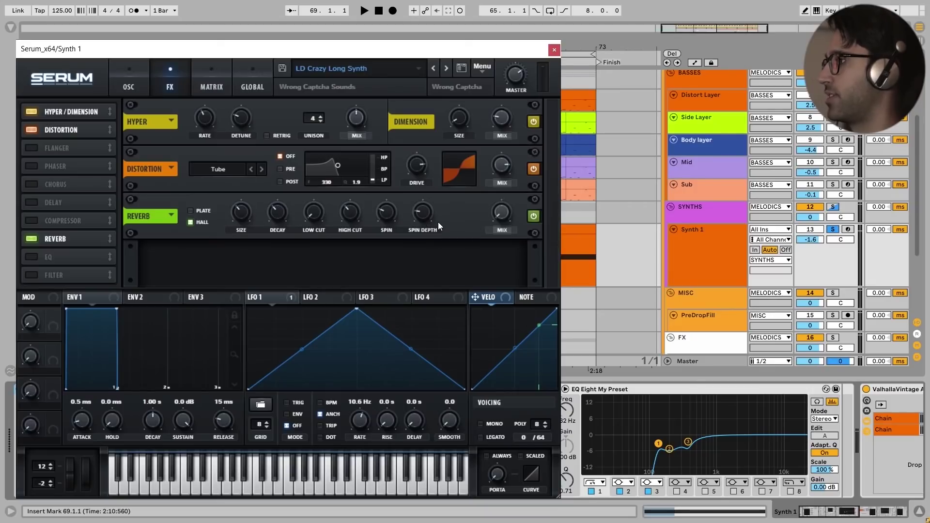
Show the automation of Serum's reverb mix and play the clip while watching the mix knob move.
{"action": "left_click", "coordinate": [501, 214]}
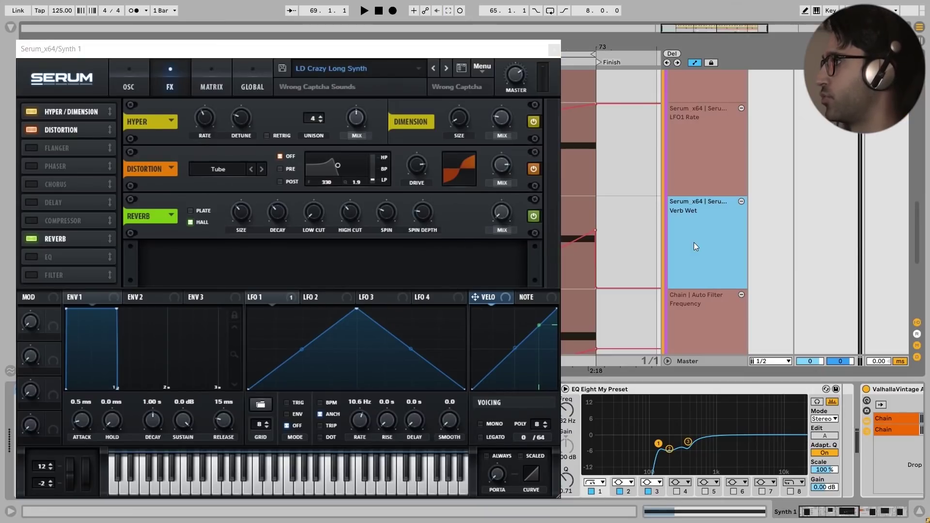
{"action": "key", "text": "space"}
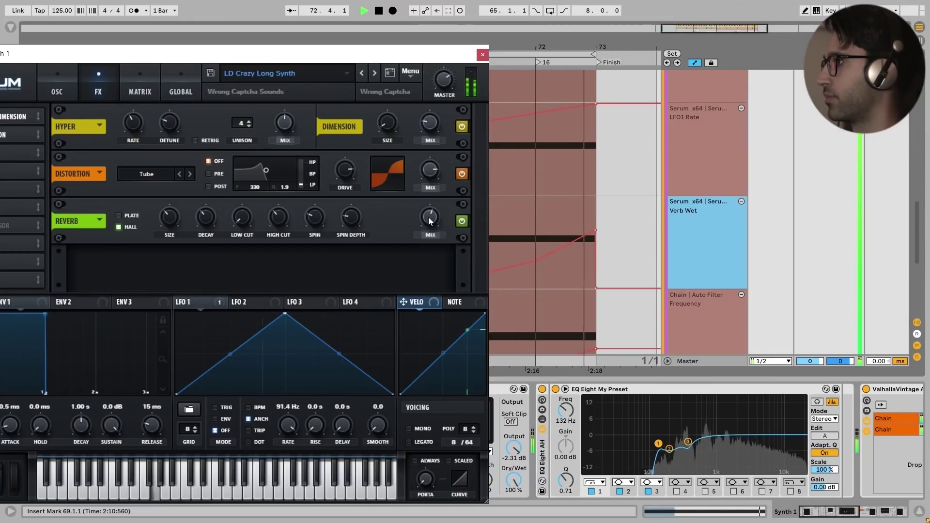
{"action": "key", "text": "space"}
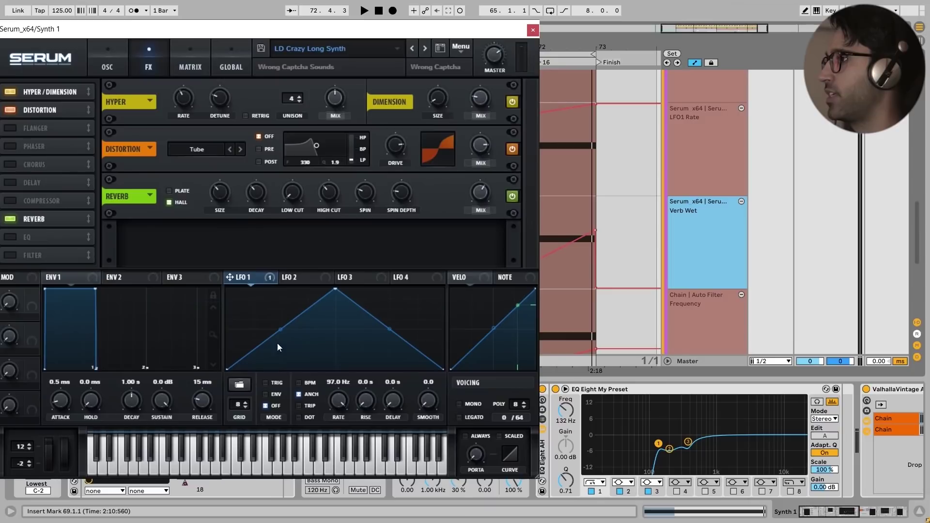
Examine LFO 1's destination, its modulation matrix assignment and its rate in Serum.
{"action": "left_click", "coordinate": [269, 278]}
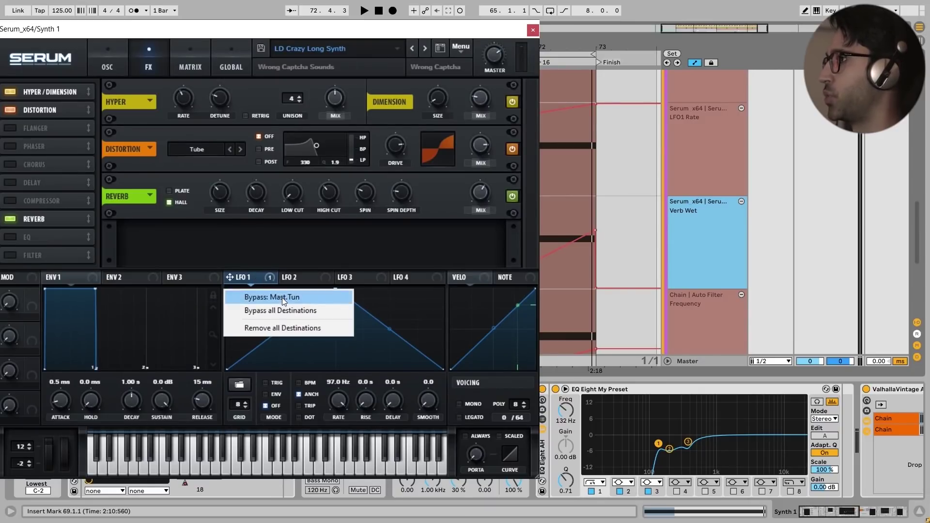
{"action": "left_click", "coordinate": [194, 61]}
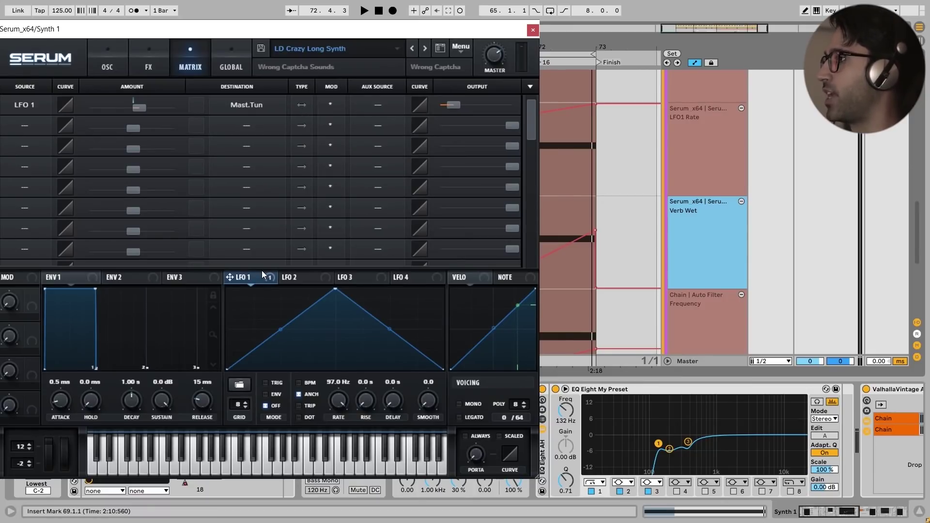
{"action": "left_click", "coordinate": [338, 398]}
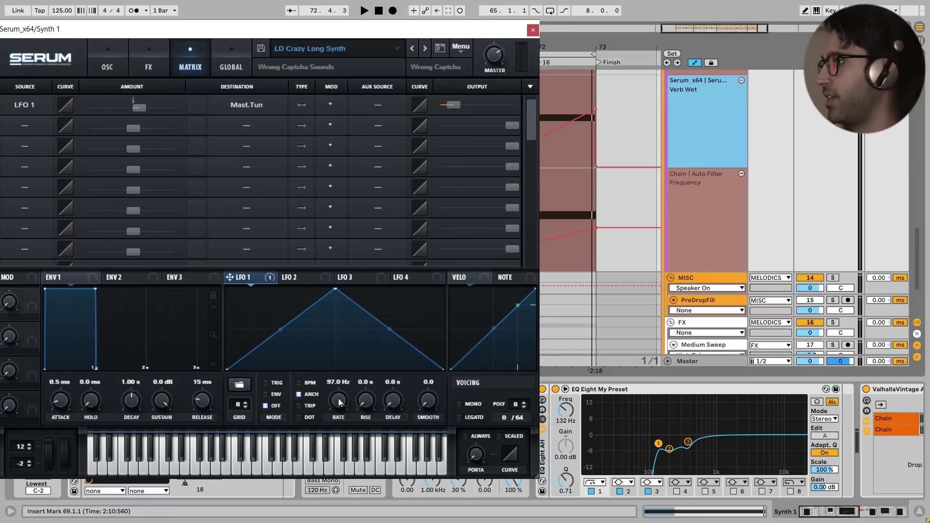
Try lowering LFO 1's rate to 4.7 Hz during playback, and undo the change.
{"action": "key", "text": "space"}
{"action": "mouse_move", "coordinate": [337, 402]}
{"action": "left_mouse_down"}
{"action": "mouse_move", "coordinate": [337, 416]}
{"action": "mouse_move", "coordinate": [351, 378]}
{"action": "mouse_move", "coordinate": [341, 438]}
{"action": "mouse_move", "coordinate": [357, 390]}
{"action": "mouse_move", "coordinate": [346, 426]}
{"action": "mouse_move", "coordinate": [351, 406]}
{"action": "left_mouse_up"}
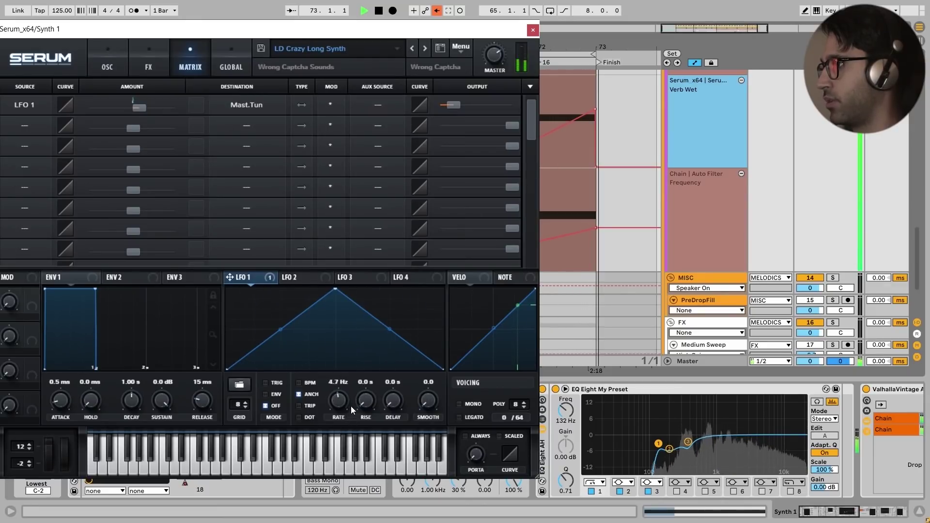
{"action": "key", "text": "ctrl+z"}
{"action": "key", "text": "space"}
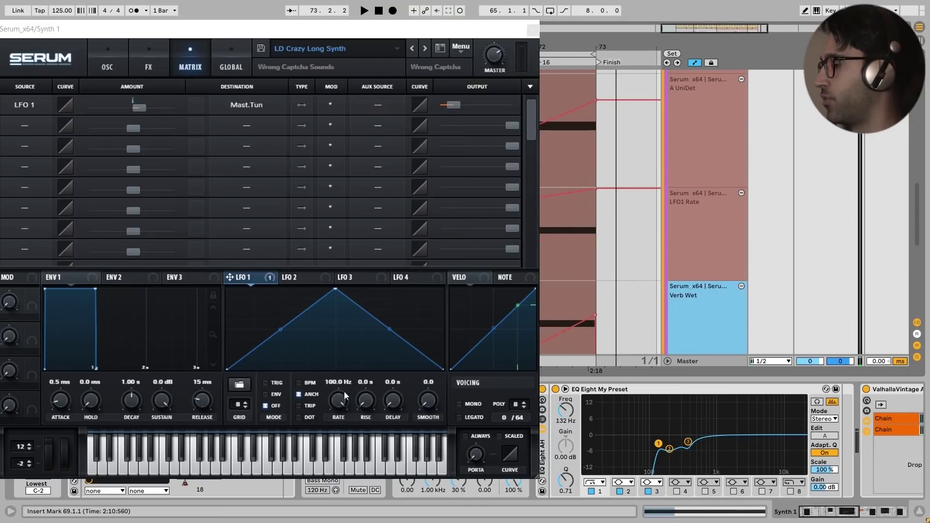
Review the LFO1 Rate and A UniDet lanes, and play the clip while watching oscillator A's unison detune in Serum.
{"action": "scroll", "coordinate": [692, 253], "scroll_direction": "up", "scroll_amount": 1}
{"action": "left_click", "coordinate": [693, 253]}
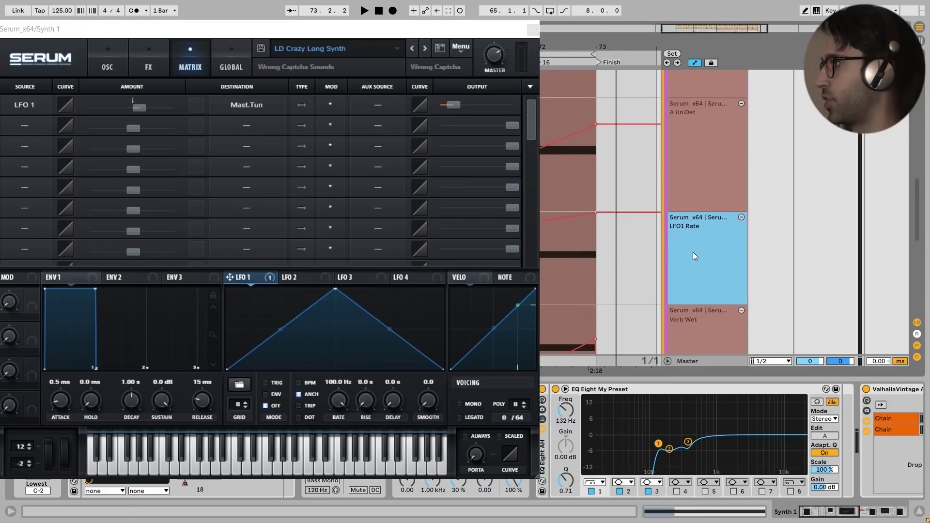
{"action": "scroll", "coordinate": [692, 252], "scroll_direction": "up", "scroll_amount": 2}
{"action": "left_click", "coordinate": [694, 199]}
{"action": "left_click", "coordinate": [122, 59]}
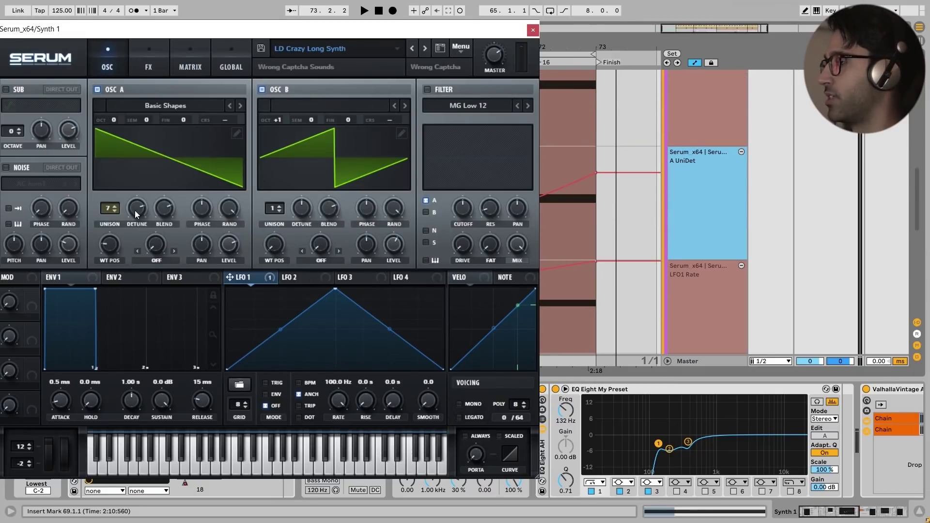
{"action": "key", "text": "space"}
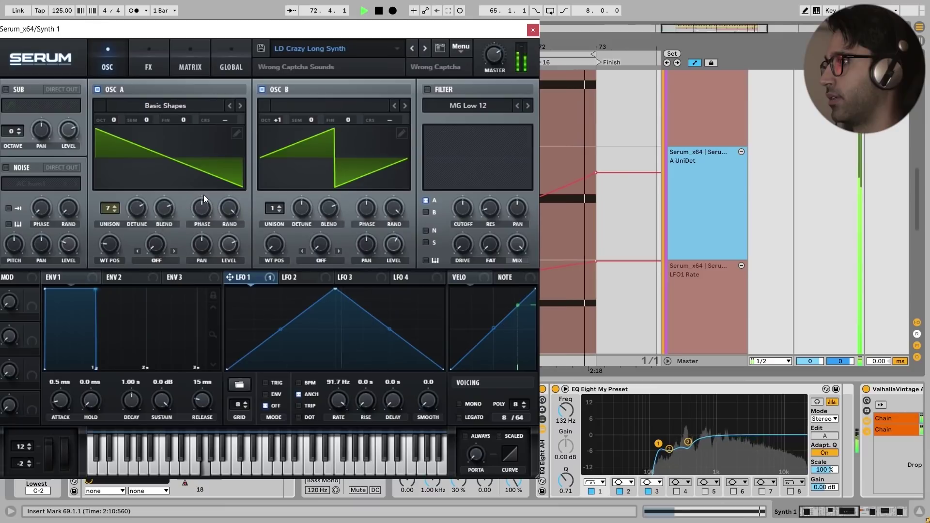
{"action": "key", "text": "space"}
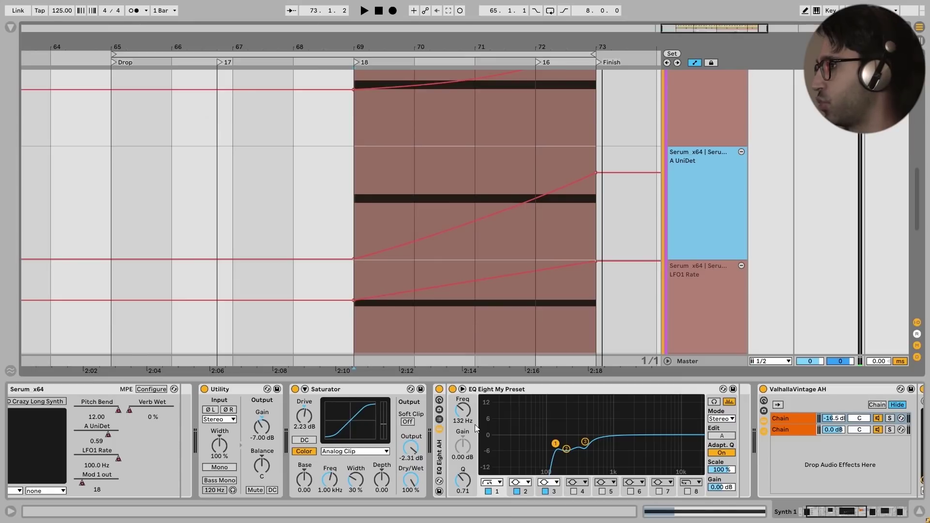
Review Synth 1's EQ Eight and the ValhallaVintageVerb settings on its parallel reverb chain.
{"action": "scroll", "coordinate": [441, 435], "scroll_direction": "right", "scroll_amount": 1}
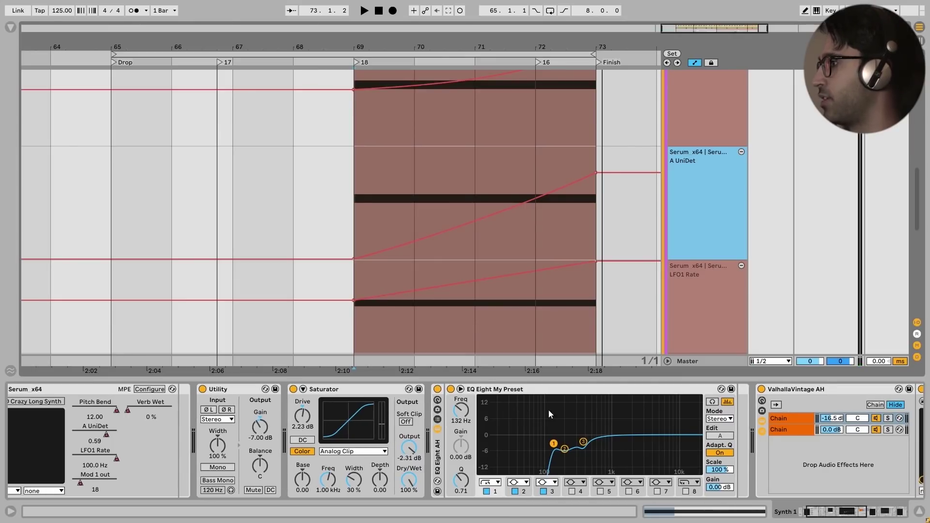
{"action": "scroll", "coordinate": [548, 409], "scroll_direction": "right", "scroll_amount": 5}
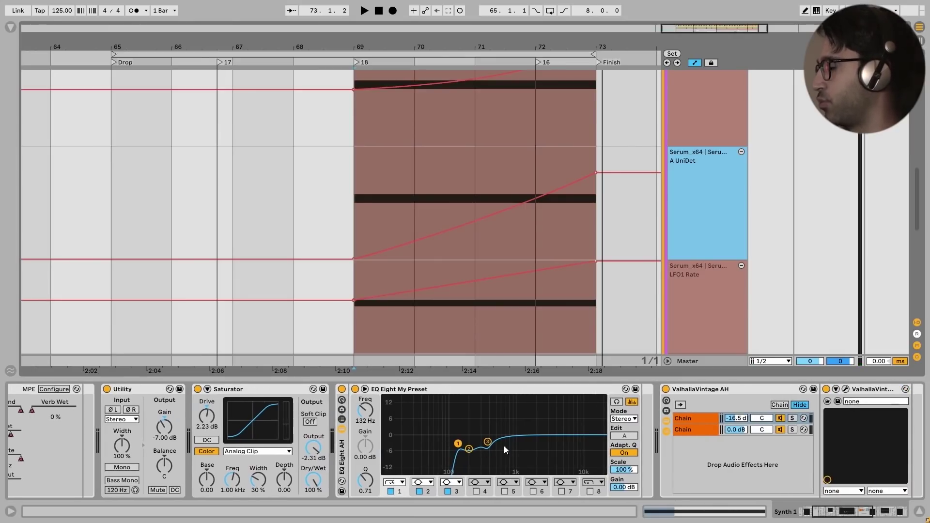
{"action": "scroll", "coordinate": [533, 419], "scroll_direction": "right", "scroll_amount": 15}
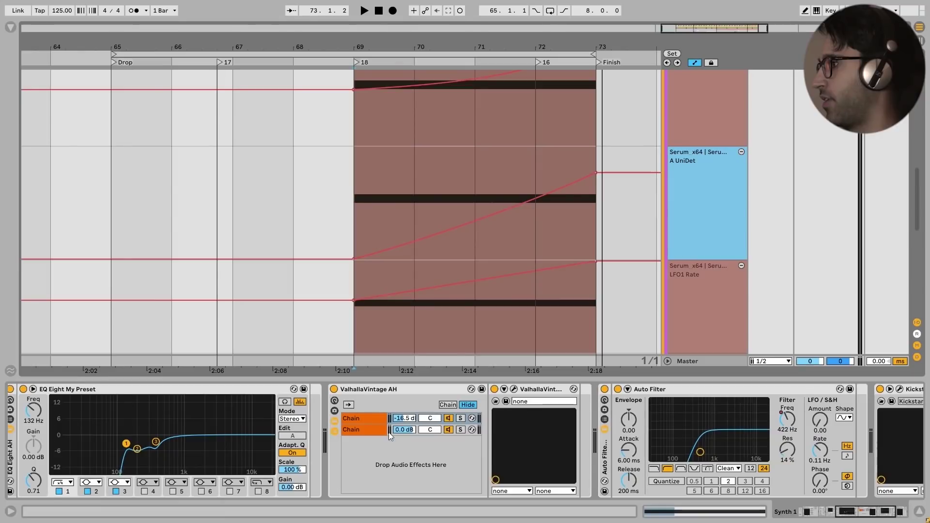
{"action": "left_click", "coordinate": [513, 389]}
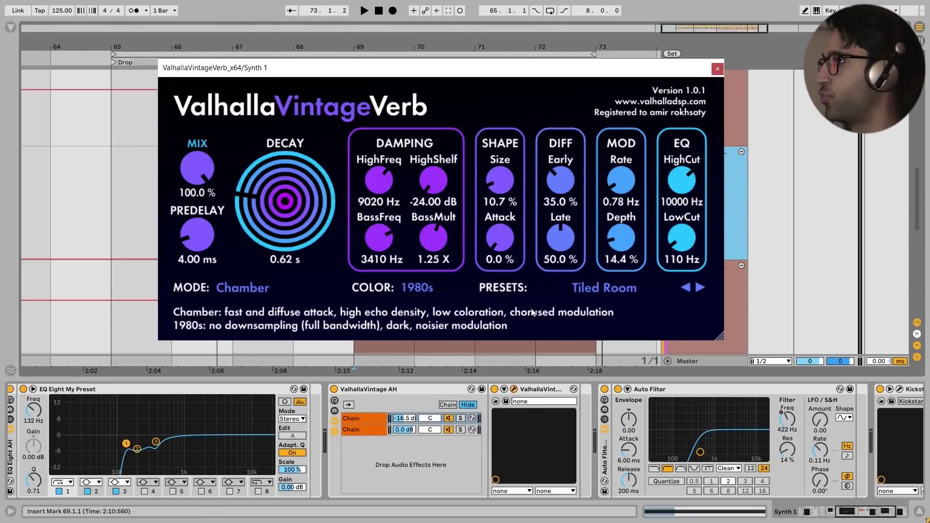
{"action": "mouse_move", "coordinate": [201, 177]}
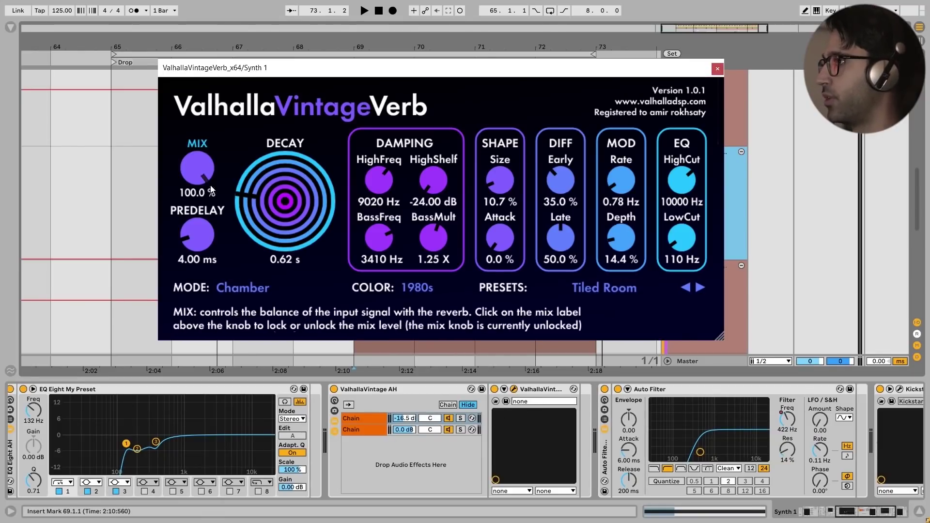
{"action": "left_click", "coordinate": [363, 430]}
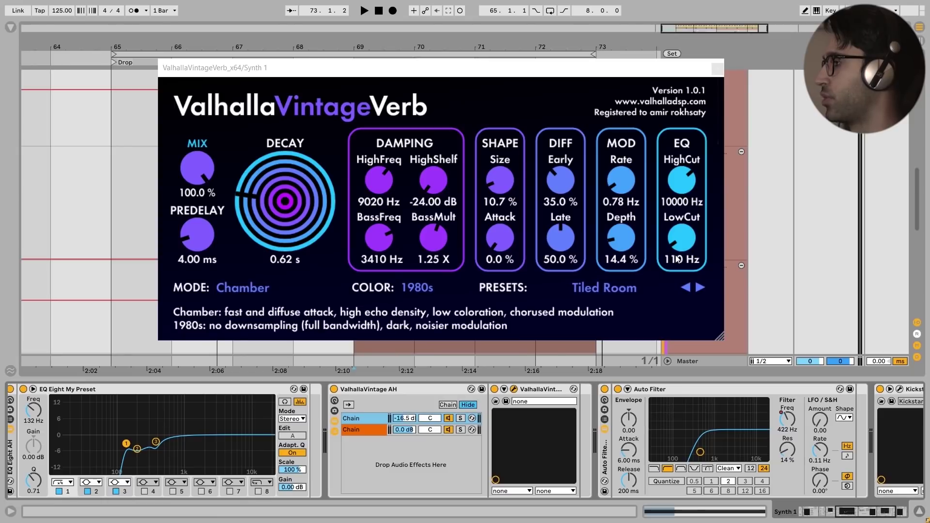
{"action": "left_click", "coordinate": [717, 68]}
Show the Auto Filter frequency automation and play Synth 1 from bar 69 while watching the Kickstart sidechain plug-in.
{"action": "scroll", "coordinate": [581, 397], "scroll_direction": "right", "scroll_amount": 5}
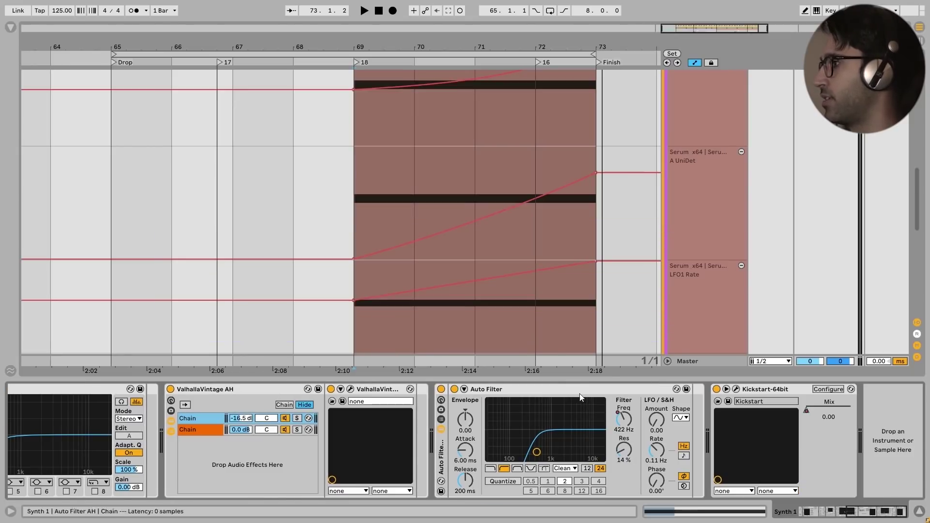
{"action": "left_click", "coordinate": [352, 218]}
{"action": "scroll", "coordinate": [353, 218], "scroll_direction": "down", "scroll_amount": 5}
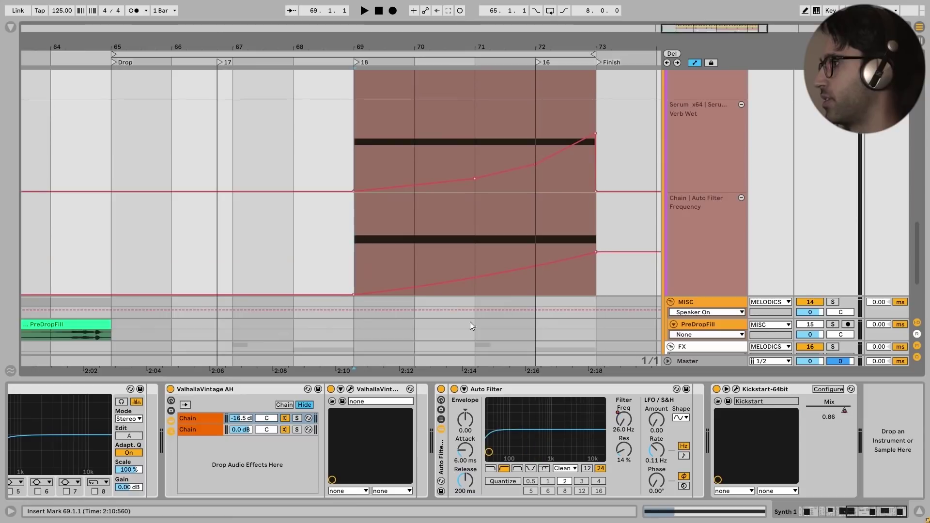
{"action": "key", "text": "space"}
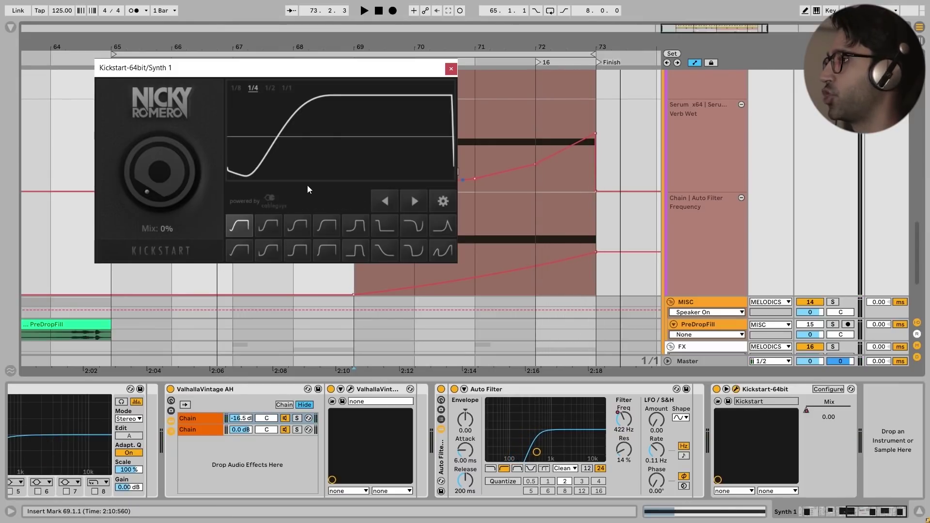
{"action": "key", "text": "space"}
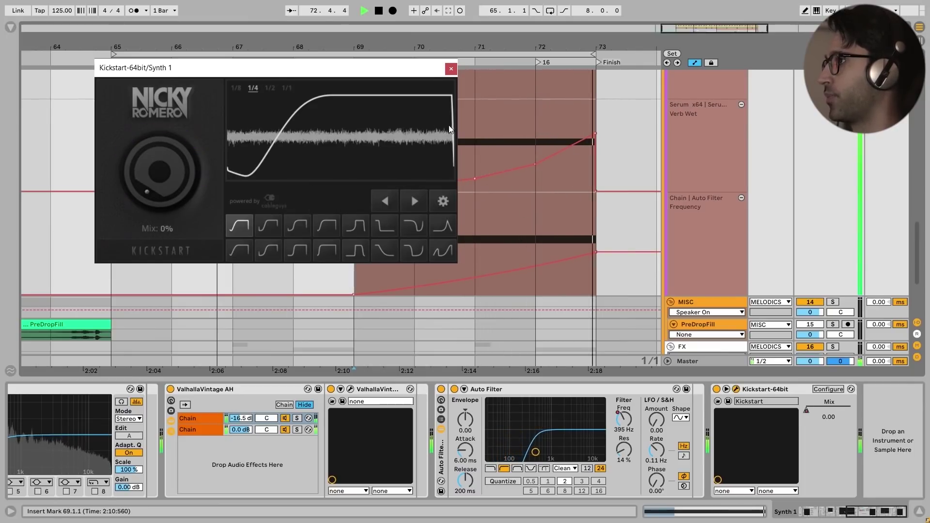
{"action": "key", "text": "space"}
{"action": "left_click", "coordinate": [451, 68]}
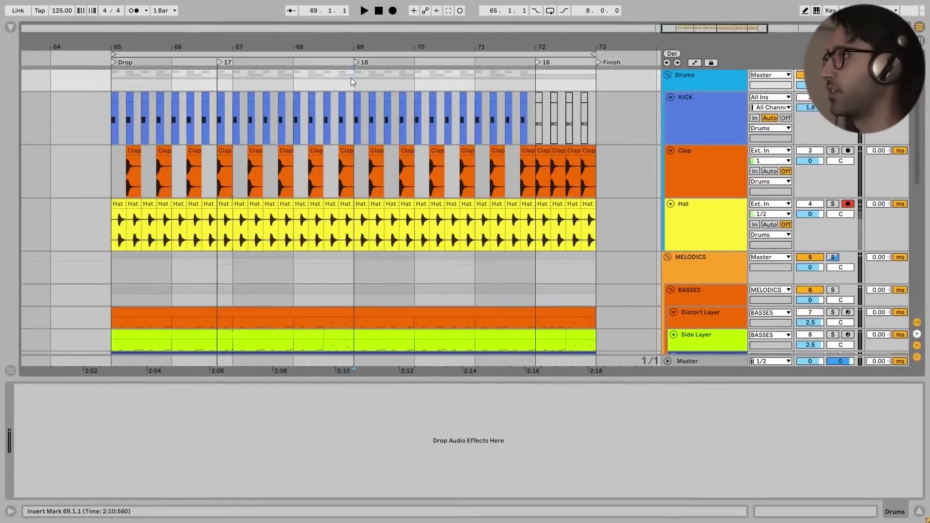
Play the drums from bar 69 and examine the kick, clap and hat clips in bar 72.
{"action": "key", "text": "space"}
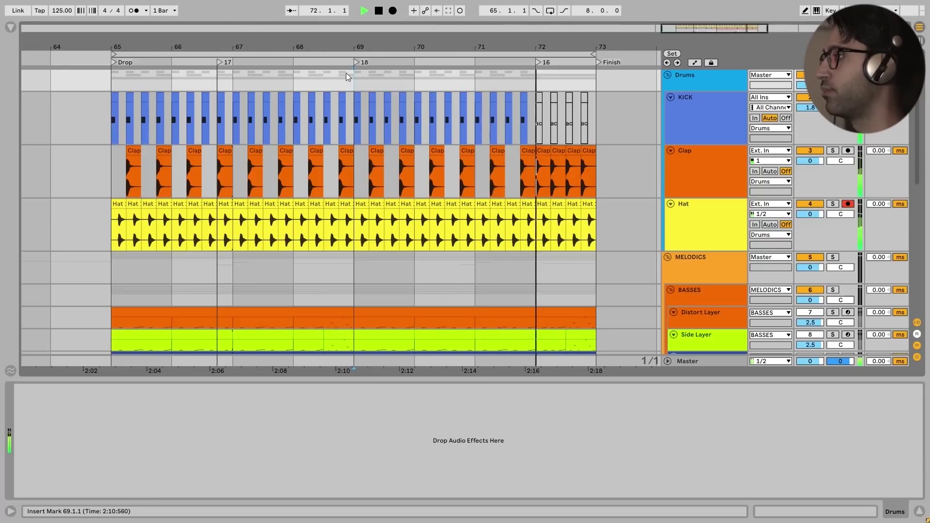
{"action": "key", "text": "space"}
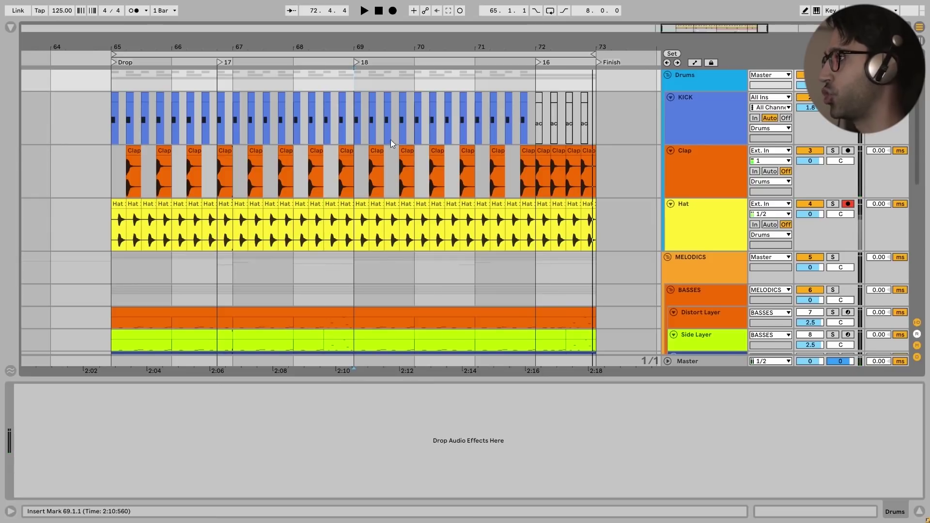
{"action": "left_click", "coordinate": [557, 175]}
{"action": "left_click_drag", "start_coordinate": [535, 122], "coordinate": [603, 122]}
{"action": "left_click", "coordinate": [540, 150]}
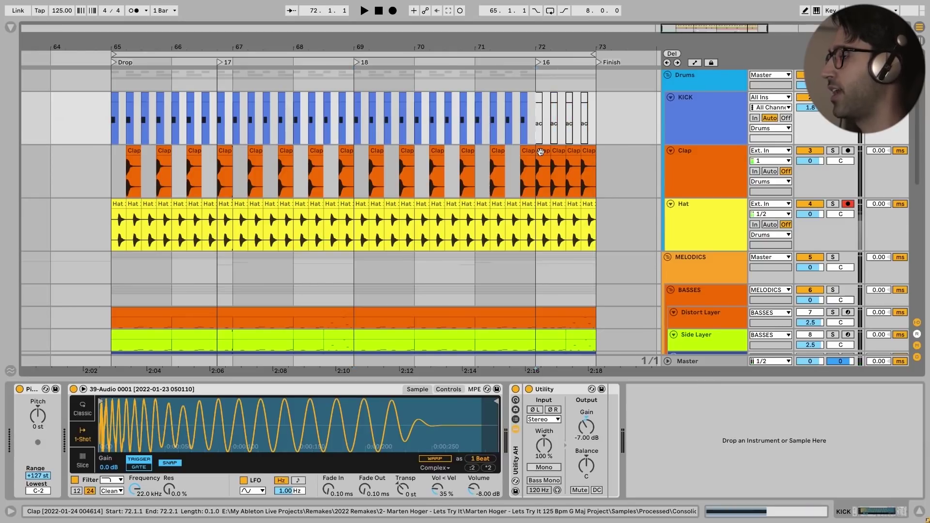
{"action": "left_click", "coordinate": [541, 152]}
{"action": "left_click", "coordinate": [557, 151]}
{"action": "left_click", "coordinate": [572, 151]}
{"action": "left_click", "coordinate": [587, 152]}
{"action": "left_click_drag", "start_coordinate": [534, 129], "coordinate": [584, 132]}
{"action": "left_click_drag", "start_coordinate": [595, 226], "coordinate": [537, 229]}
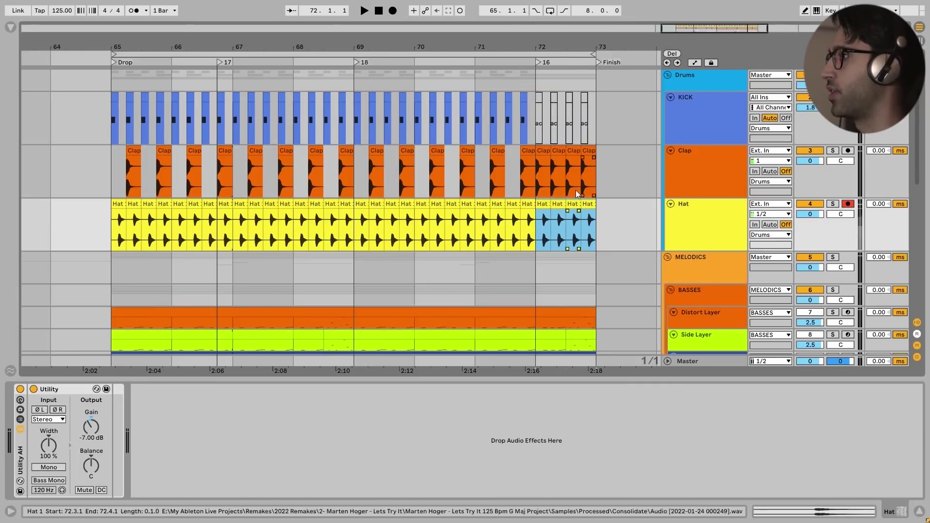
Play the drum fill from bar 71 with the drums alone and again together with the melodic tracks.
{"action": "left_click", "coordinate": [476, 75]}
{"action": "key", "text": "space"}
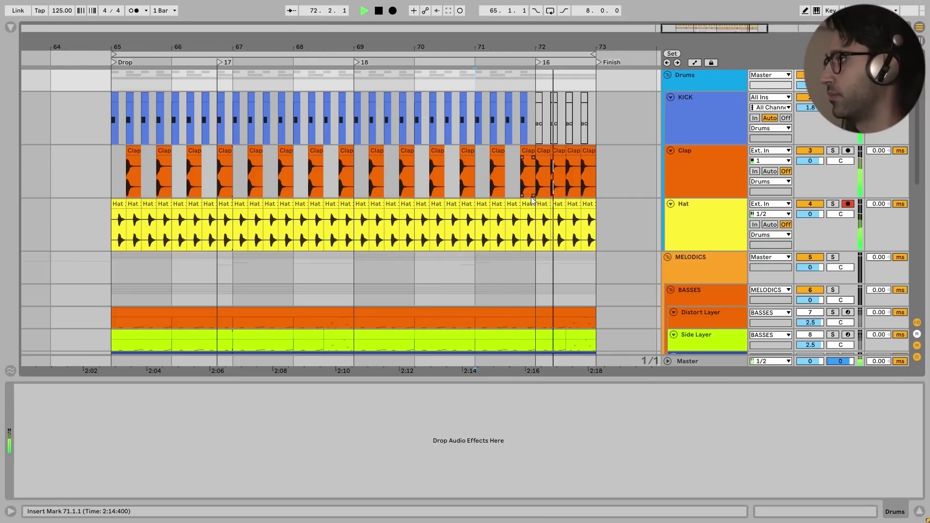
{"action": "key", "text": "space"}
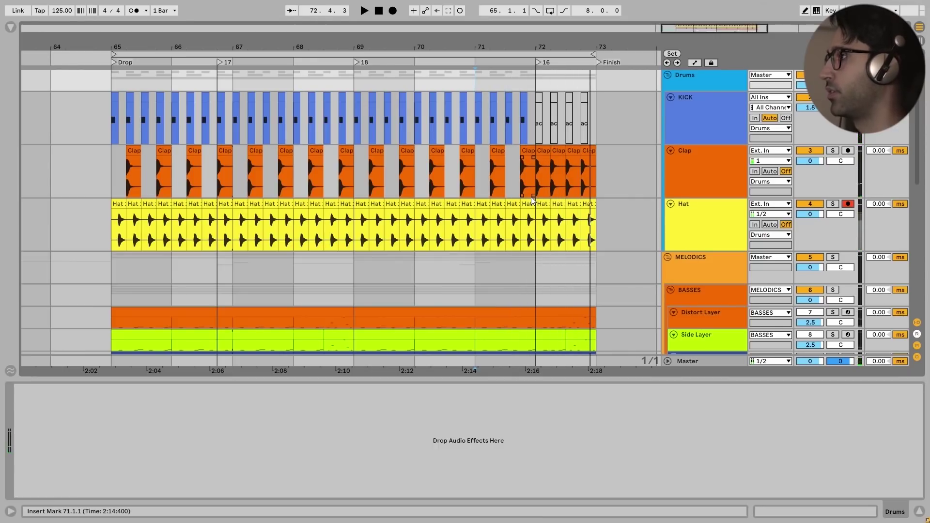
{"action": "key", "text": "space"}
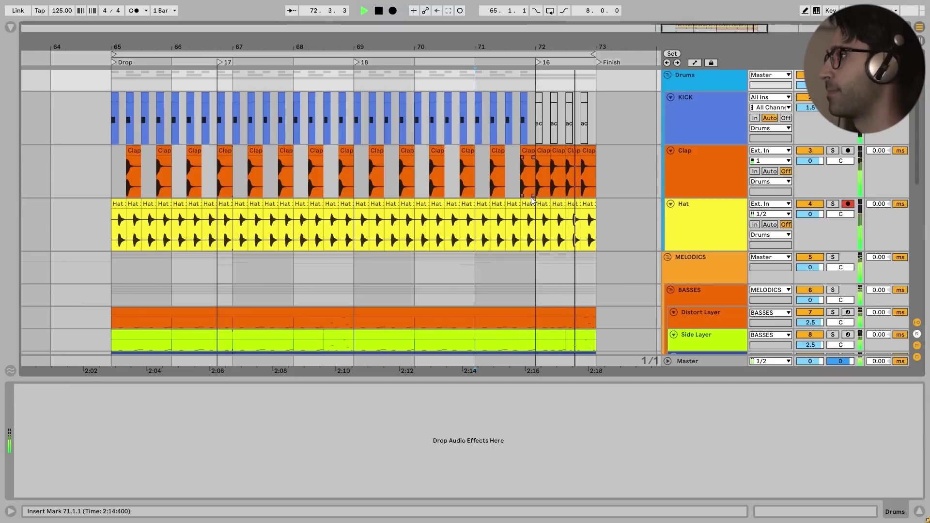
{"action": "key", "text": "space"}
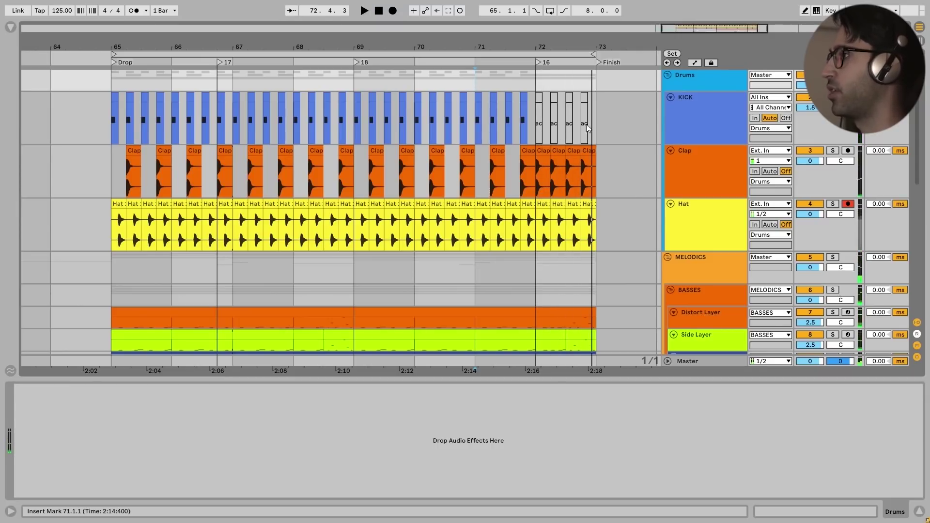
Inspect the four deactivated kick clips in bar 72.
{"action": "left_click", "coordinate": [539, 97]}
{"action": "left_click", "coordinate": [554, 96]}
{"action": "left_click", "coordinate": [569, 98]}
{"action": "left_click", "coordinate": [588, 98]}
Audition the kick, clap and hat tracks one at a time in solo from bar 65.
{"action": "scroll", "coordinate": [571, 108], "scroll_direction": "down", "scroll_amount": 1}
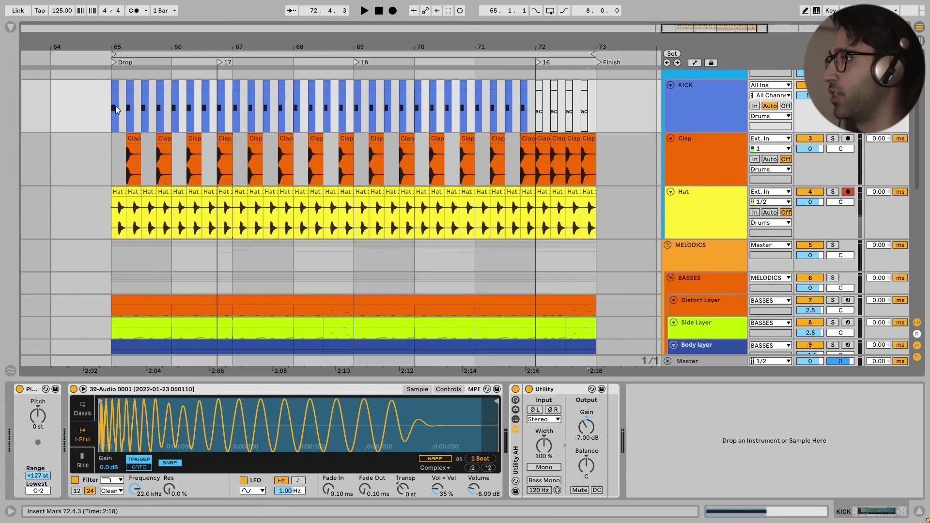
{"action": "key", "text": "space"}
{"action": "key", "text": "space"}
{"action": "left_click", "coordinate": [111, 158]}
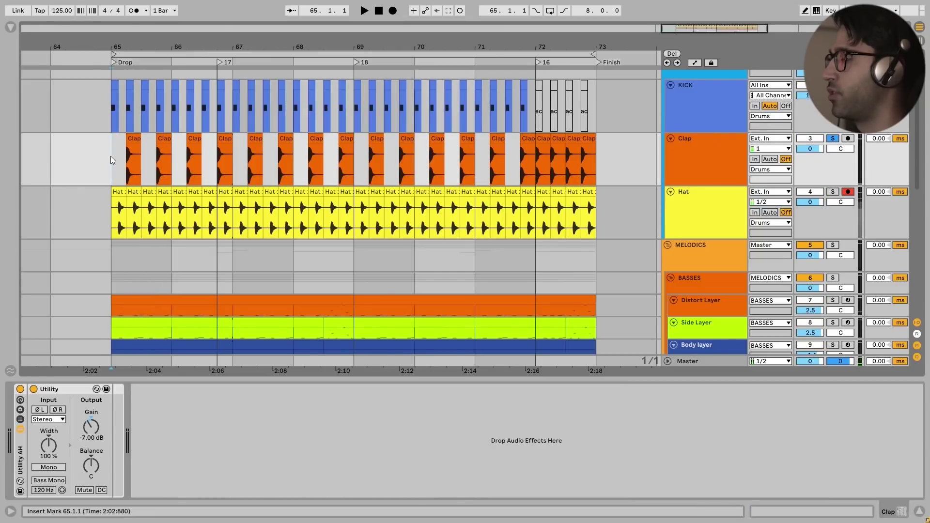
{"action": "key", "text": "space"}
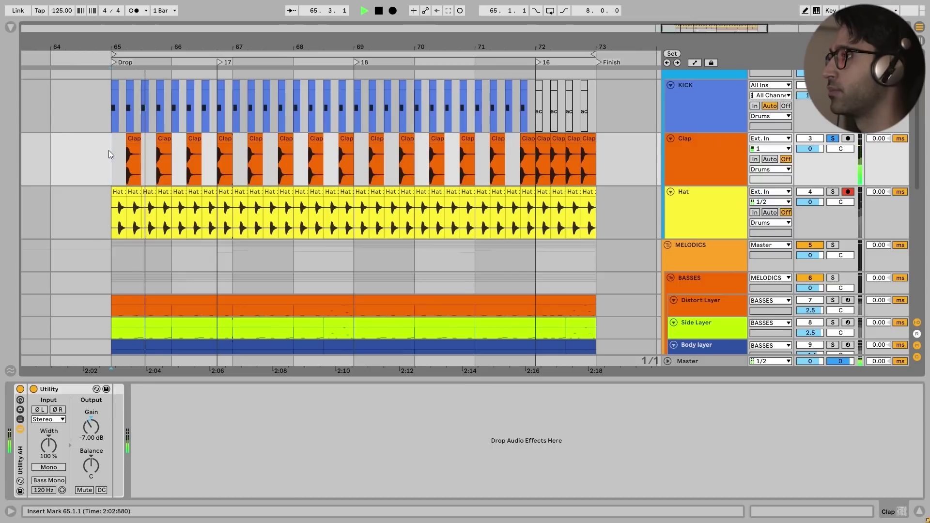
{"action": "key", "text": "space"}
{"action": "left_click", "coordinate": [109, 222]}
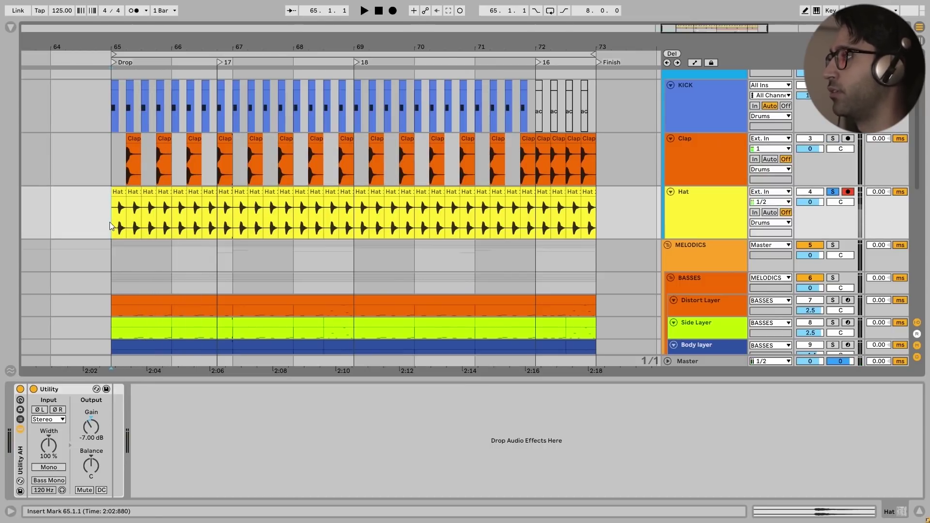
{"action": "key", "text": "space"}
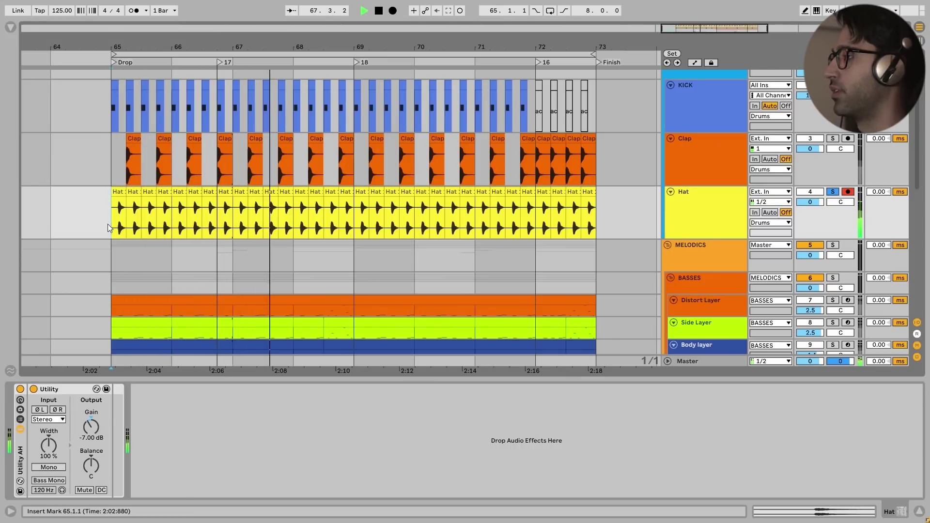
{"action": "key", "text": "space"}
Locate the lil VOx, Medium Sweep and LongSweep clips in the drop.
{"action": "scroll", "coordinate": [182, 216], "scroll_direction": "down", "scroll_amount": 4}
{"action": "scroll", "coordinate": [195, 209], "scroll_direction": "up", "scroll_amount": 1}
{"action": "scroll", "coordinate": [195, 209], "scroll_direction": "down", "scroll_amount": 8}
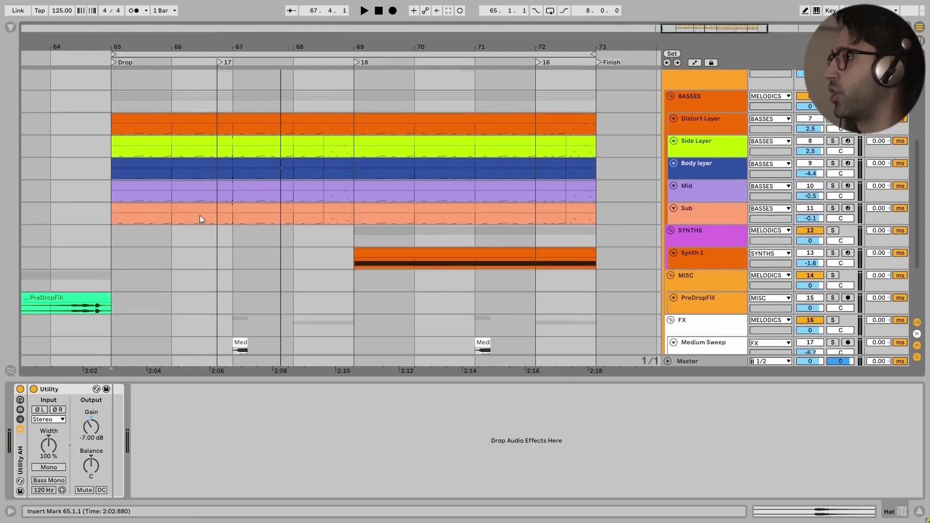
{"action": "scroll", "coordinate": [205, 215], "scroll_direction": "down", "scroll_amount": 1}
{"action": "left_click", "coordinate": [217, 319]}
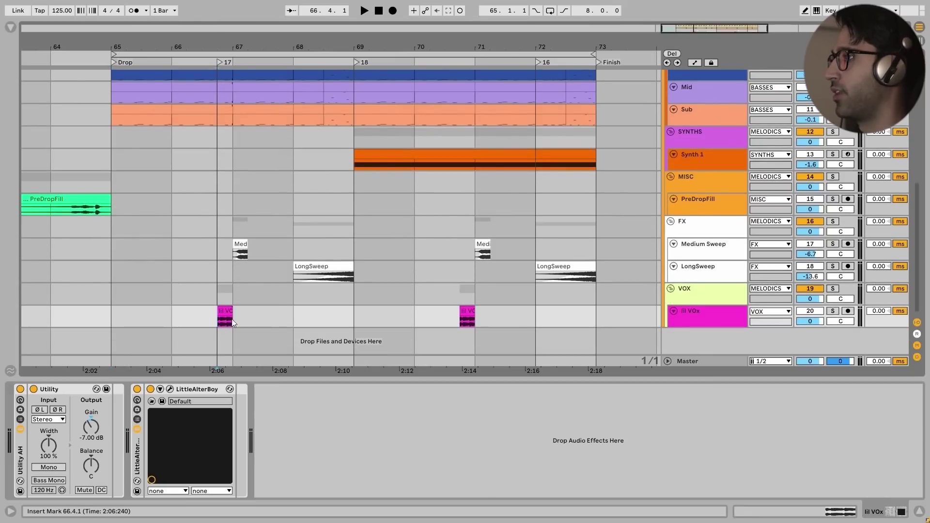
{"action": "left_click", "coordinate": [233, 249]}
{"action": "left_click", "coordinate": [296, 275]}
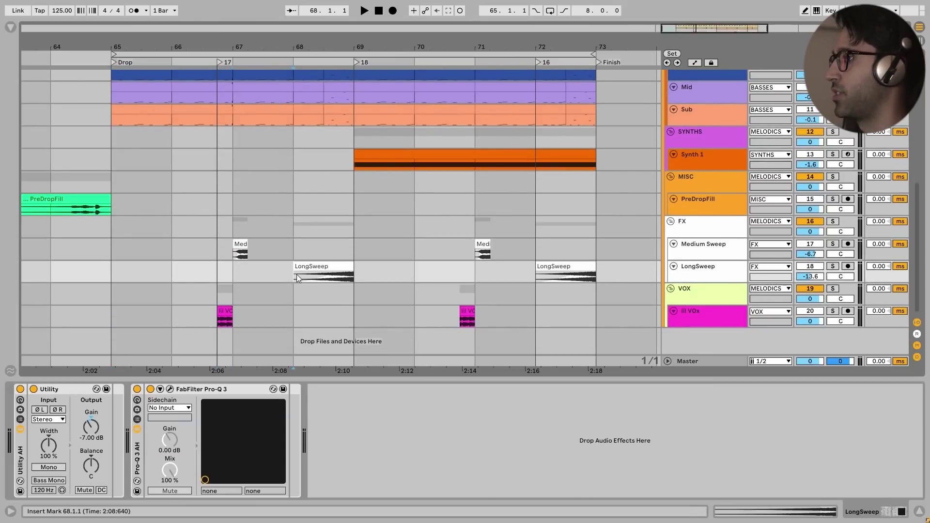
Audition the FX and VOX groups together from bar 65.
{"action": "left_click", "coordinate": [218, 322]}
{"action": "left_click", "coordinate": [127, 225]}
{"action": "key", "text": "space"}
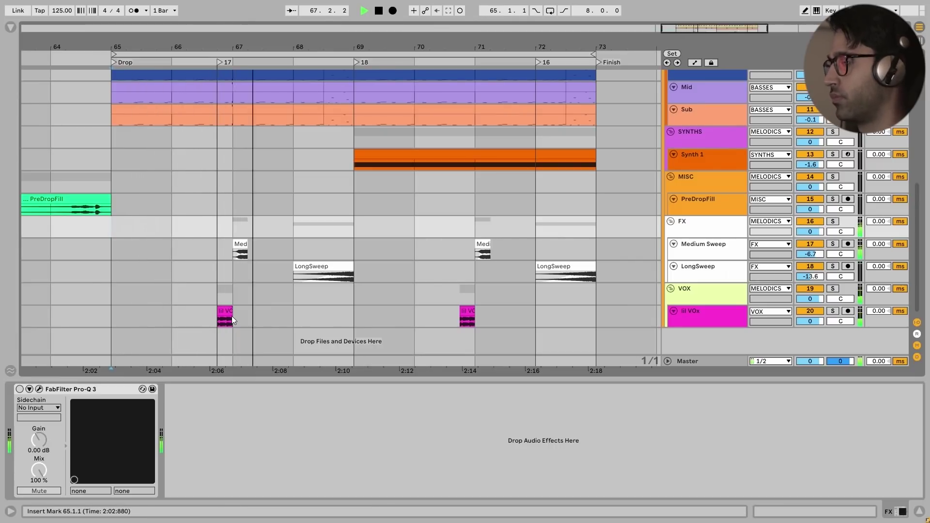
{"action": "key", "text": "space"}
Play the lil VOx clip in solo from 66.4.1 and show its LittleAlterBoy settings.
{"action": "left_click", "coordinate": [216, 321]}
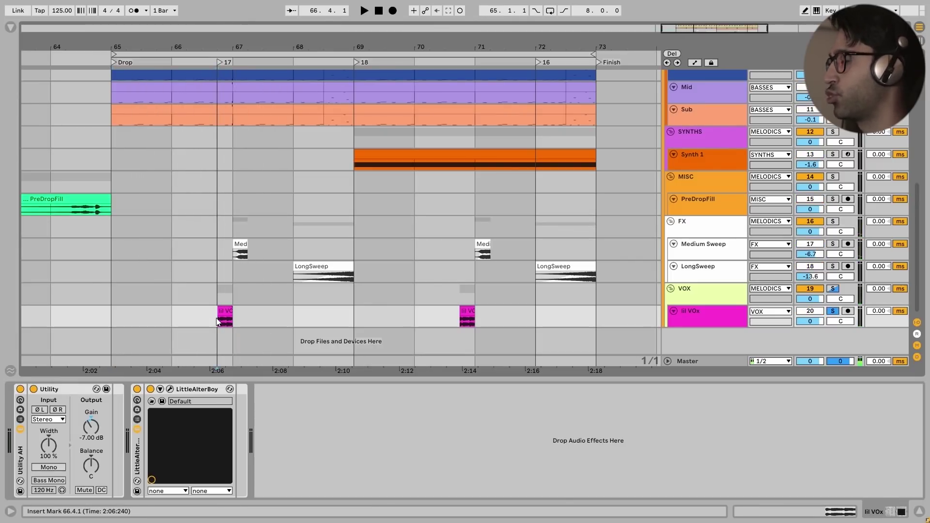
{"action": "key", "text": "space"}
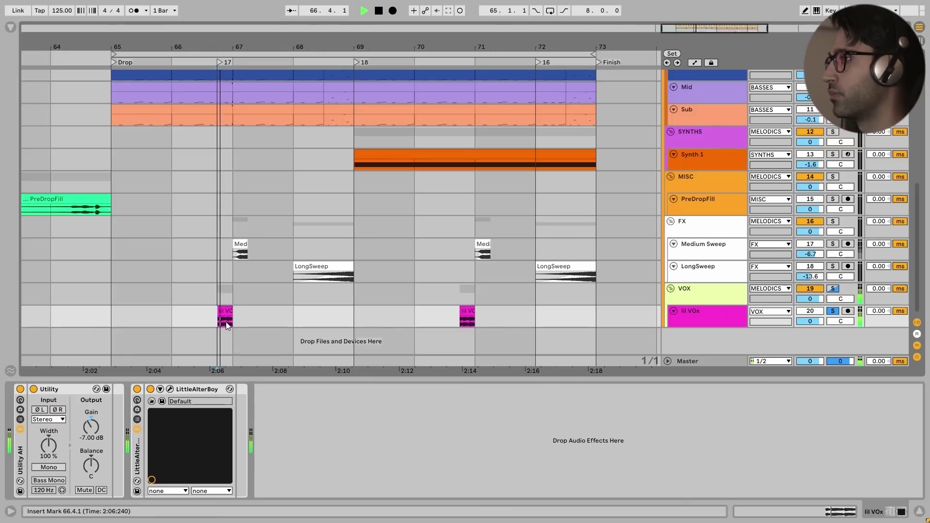
{"action": "key", "text": "ctrl+alt+p"}
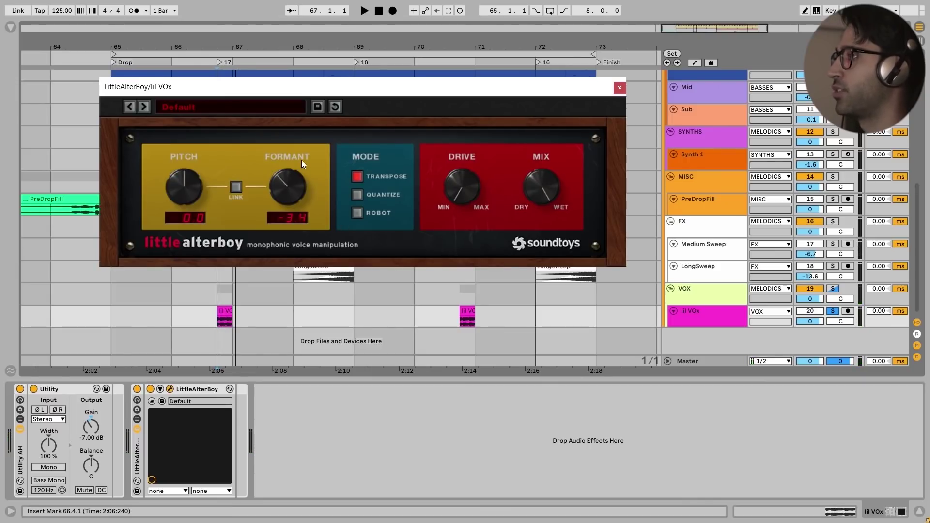
Compare the lil VOx clip with LittleAlterBoy bypassed and re-enabled, and close the plug-in window.
{"action": "left_click", "coordinate": [137, 390]}
{"action": "key", "text": "space"}
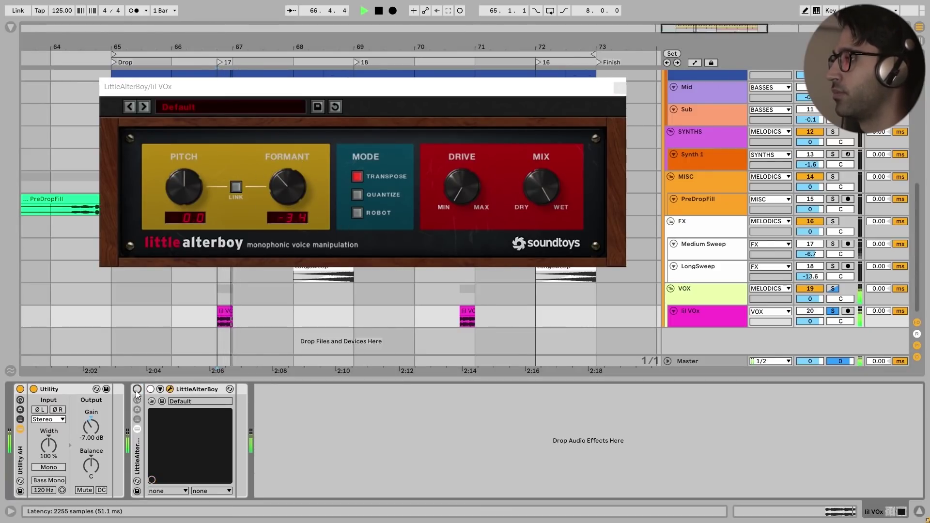
{"action": "key", "text": "space"}
{"action": "left_click", "coordinate": [137, 390]}
{"action": "key", "text": "space"}
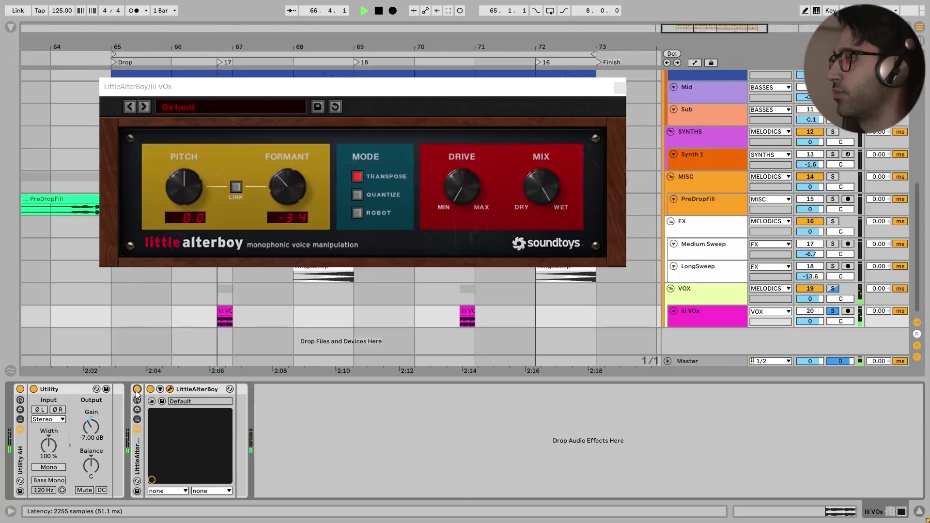
{"action": "key", "text": "space"}
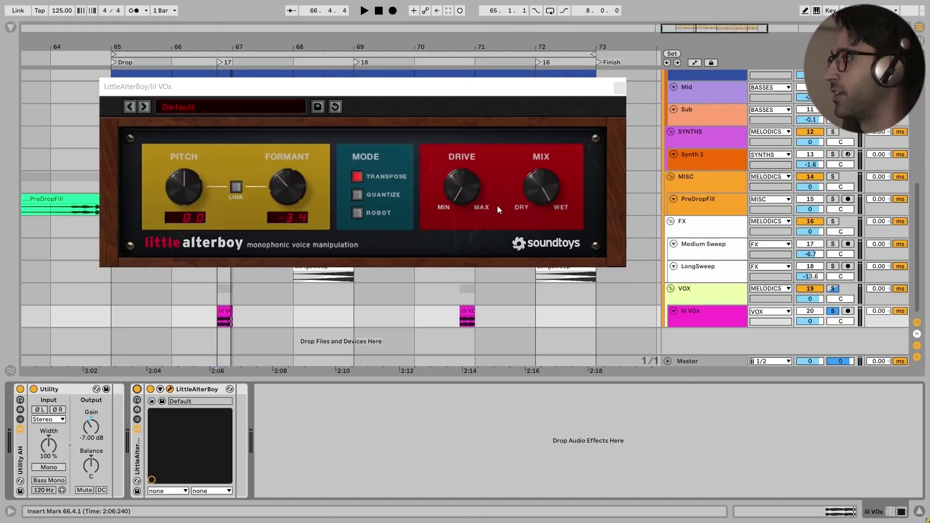
{"action": "left_click", "coordinate": [619, 88]}
Enlarge the Medium Sweep track and play its clip in solo from 67.1.1.
{"action": "left_click_drag", "start_coordinate": [115, 318], "coordinate": [592, 320]}
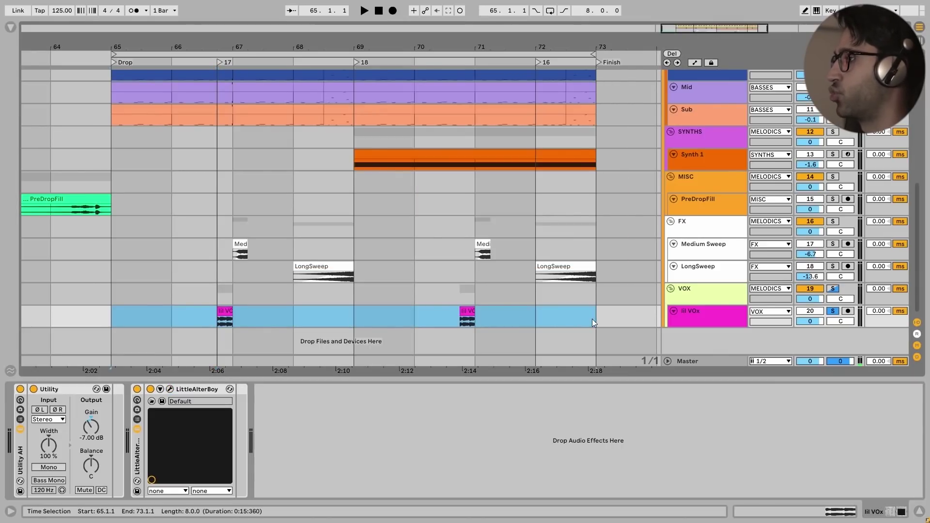
{"action": "left_click", "coordinate": [467, 317]}
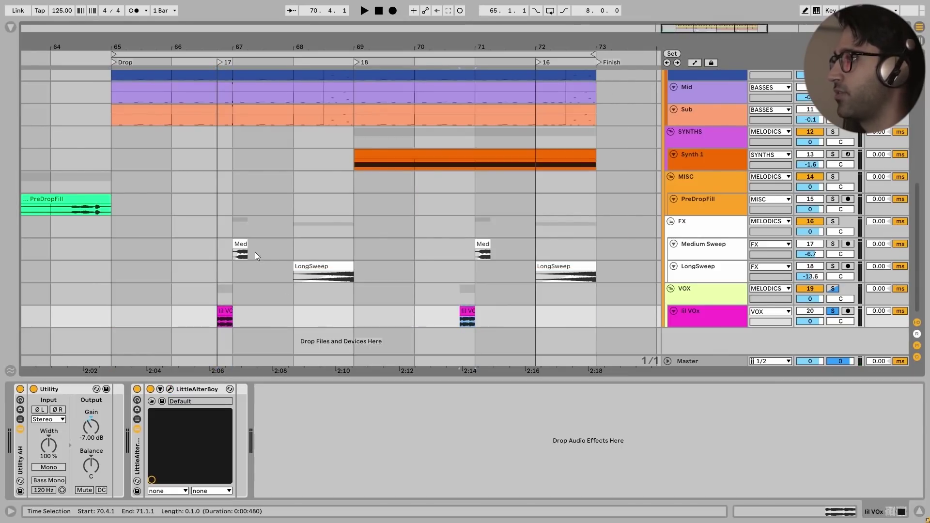
{"action": "left_click", "coordinate": [240, 244]}
{"action": "left_click_drag", "start_coordinate": [723, 260], "coordinate": [723, 278]}
{"action": "left_click_drag", "start_coordinate": [724, 278], "coordinate": [723, 321]}
{"action": "key", "text": "space"}
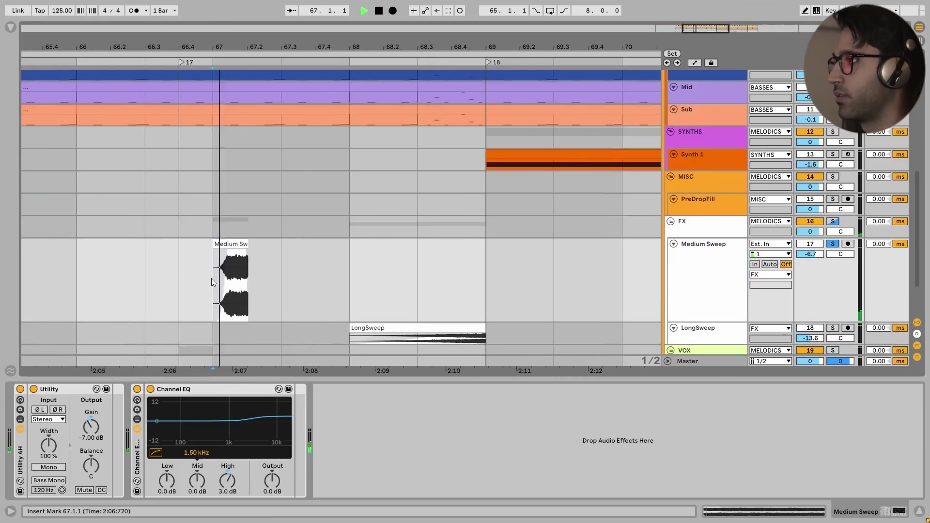
{"action": "key", "text": "space"}
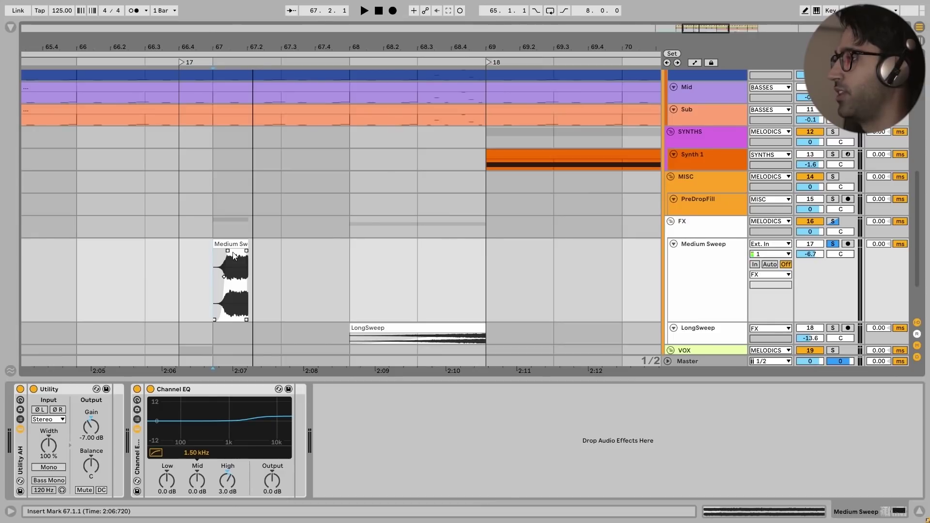
Remove the fade-in from the Medium Sweep clip at bar 67, and undo the change.
{"action": "left_click_drag", "start_coordinate": [228, 251], "coordinate": [214, 250]}
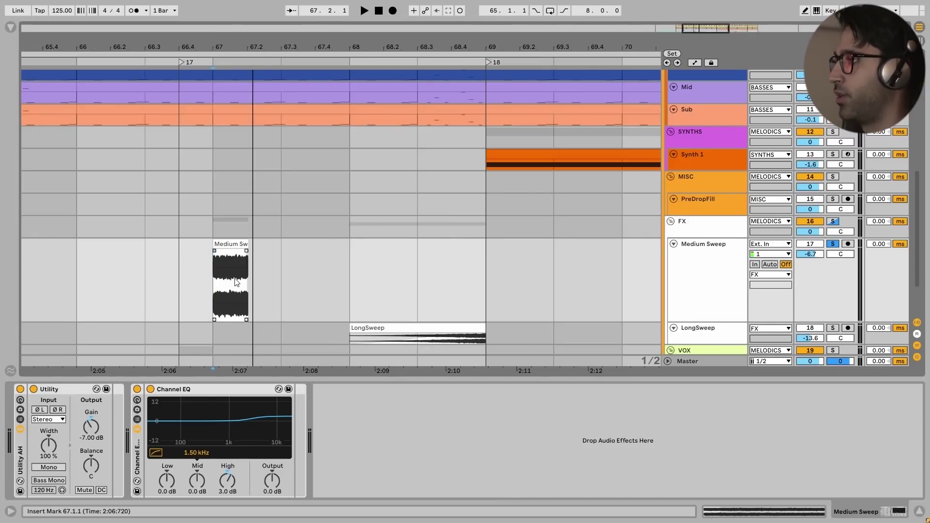
{"action": "key", "text": "ctrl+z"}
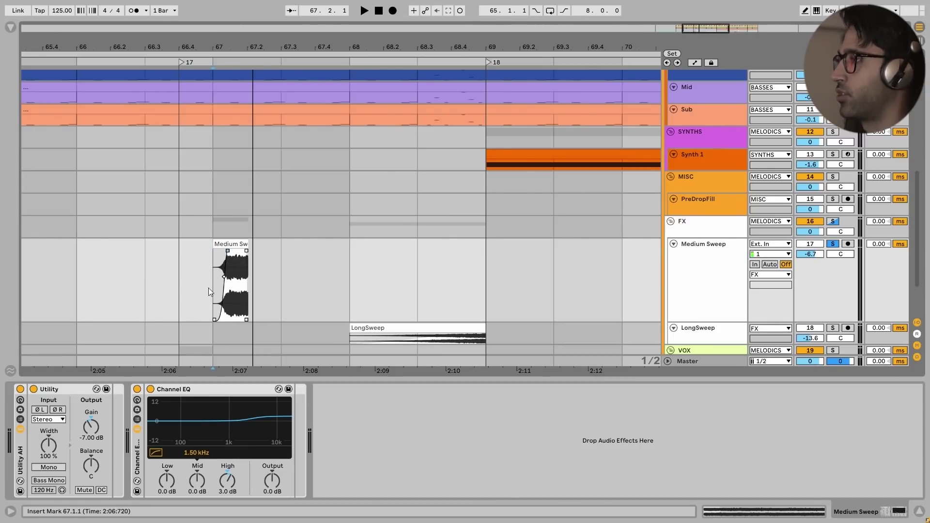
Compare the Medium Sweep clip from 67.1.1 with Channel EQ bypassed and re-enabled.
{"action": "left_click", "coordinate": [231, 278]}
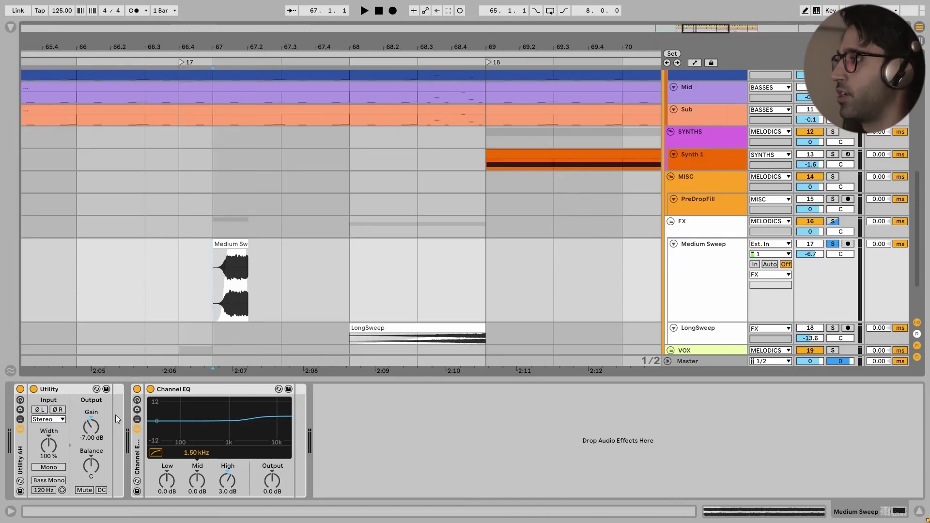
{"action": "left_click", "coordinate": [137, 389]}
{"action": "key", "text": "space"}
{"action": "key", "text": "space"}
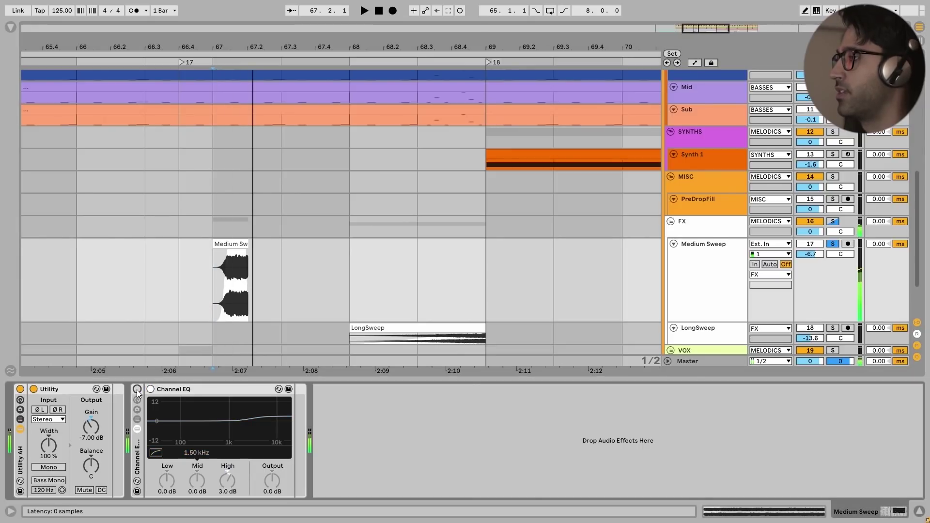
{"action": "left_click", "coordinate": [138, 390]}
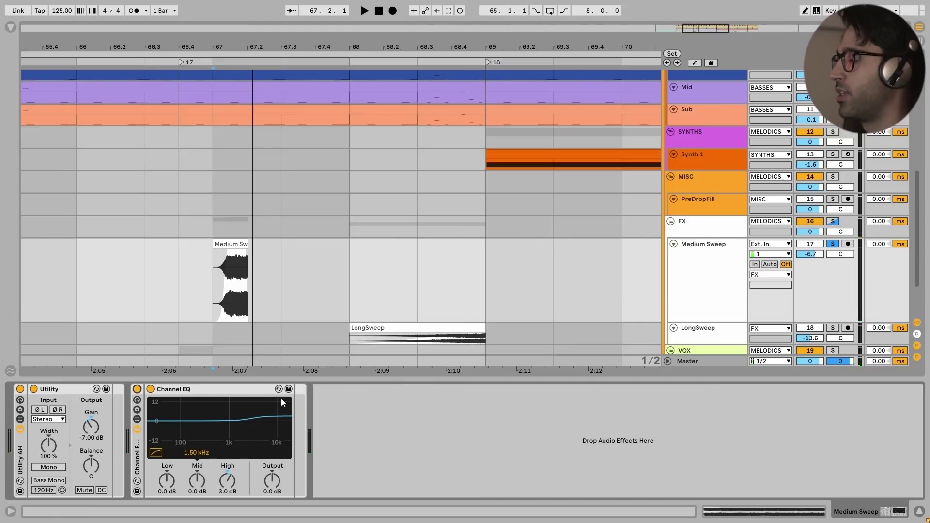
{"action": "key", "text": "space"}
{"action": "key", "text": "space"}
{"action": "key", "text": "space"}
{"action": "key", "text": "space"}
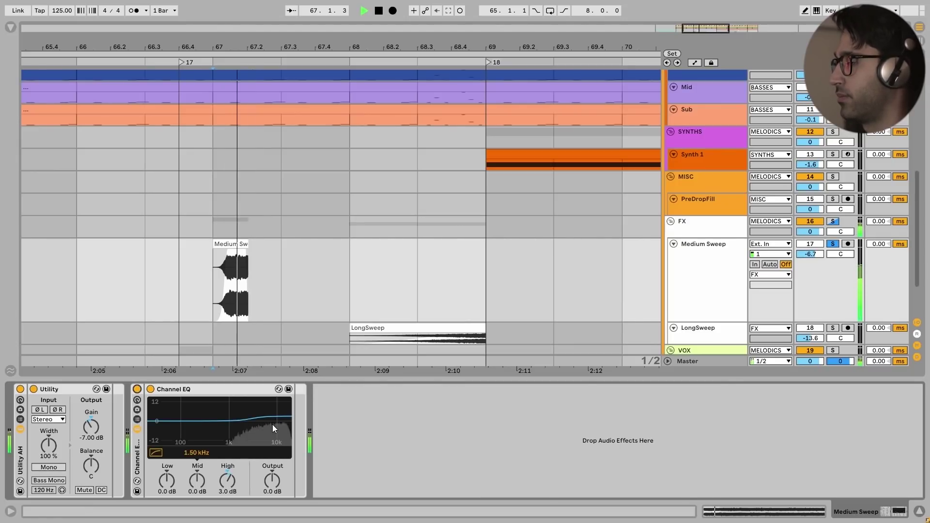
{"action": "mouse_move", "coordinate": [216, 286]}
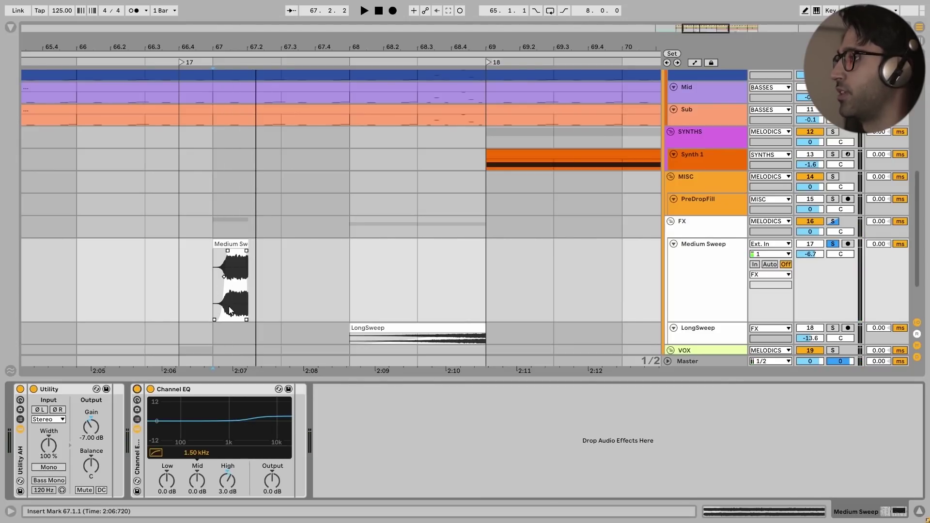
Play the LongSweep transition from 68.1.1 into bar 69 with the Medium Sweep solo turned off.
{"action": "scroll", "coordinate": [267, 290], "scroll_direction": "down", "scroll_amount": 3}
{"action": "scroll", "coordinate": [266, 291], "scroll_direction": "right", "scroll_amount": 2}
{"action": "left_click", "coordinate": [302, 276]}
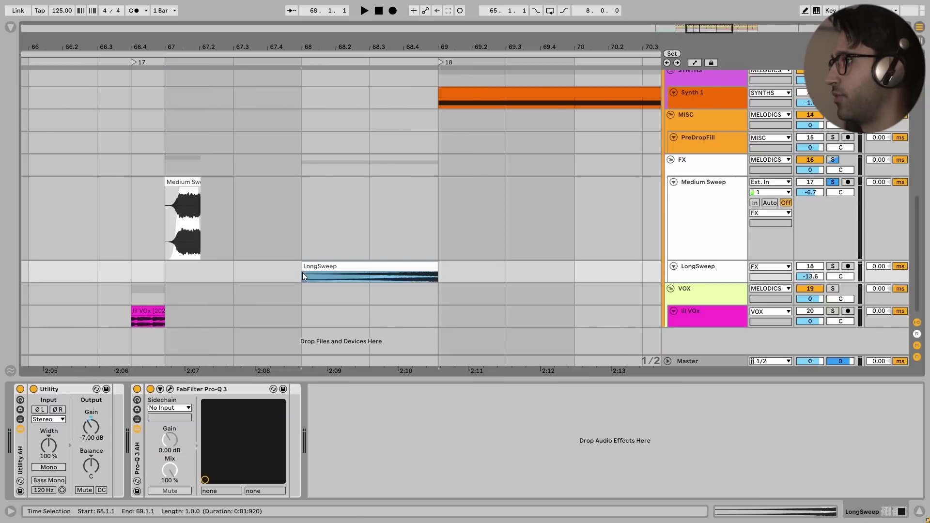
{"action": "key", "text": "Up"}
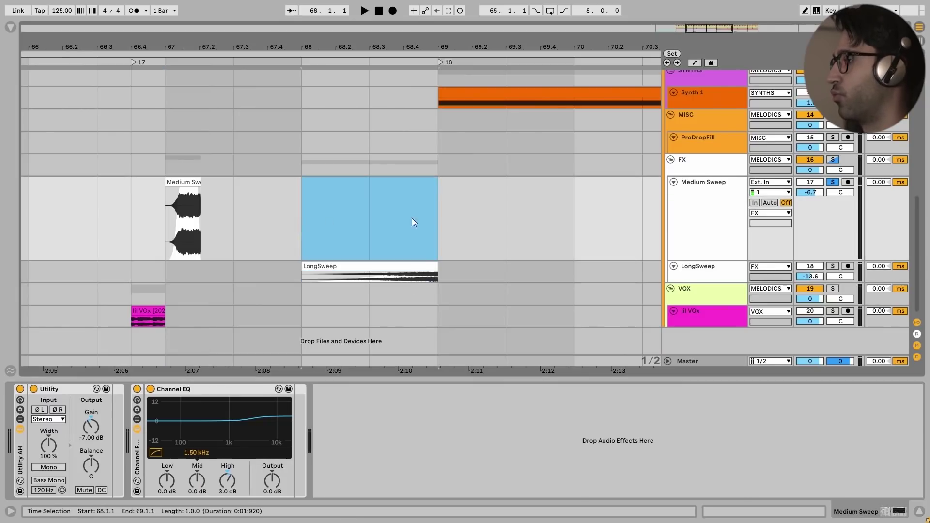
{"action": "left_click", "coordinate": [319, 234]}
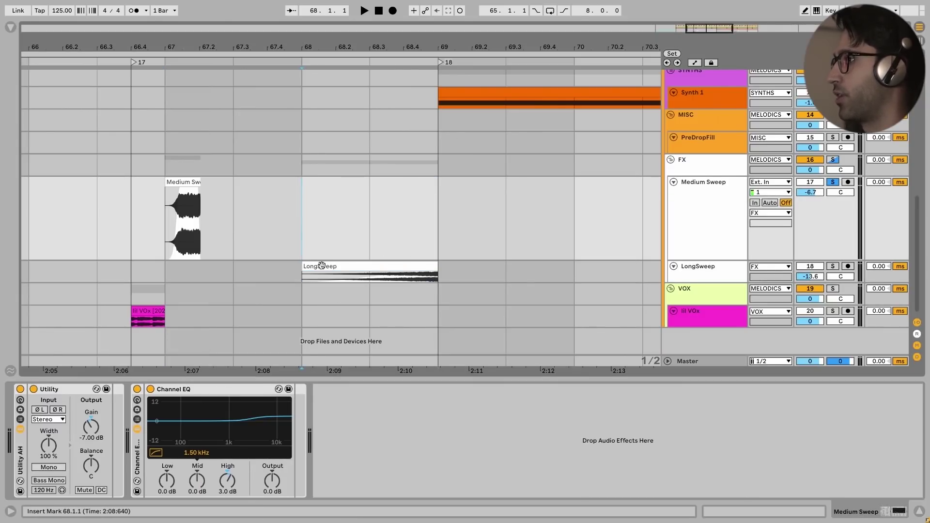
{"action": "key", "text": "space"}
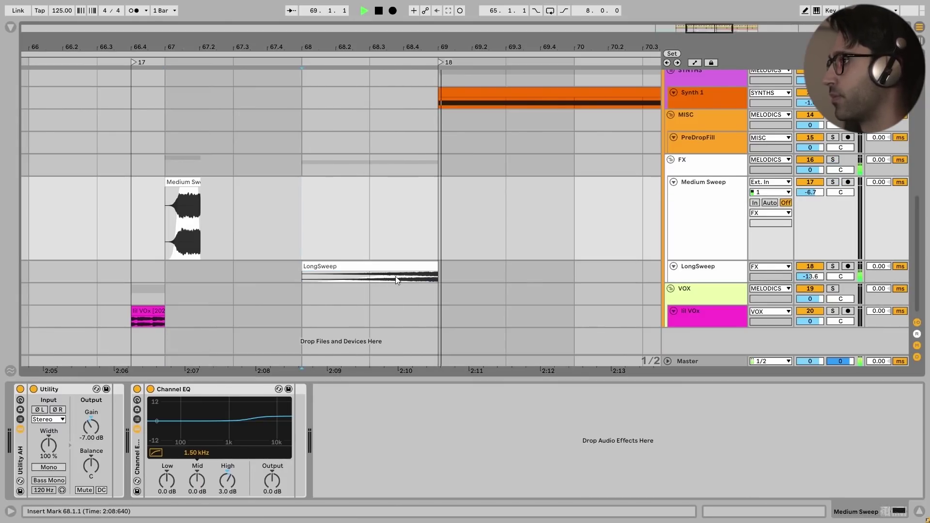
{"action": "key", "text": "space"}
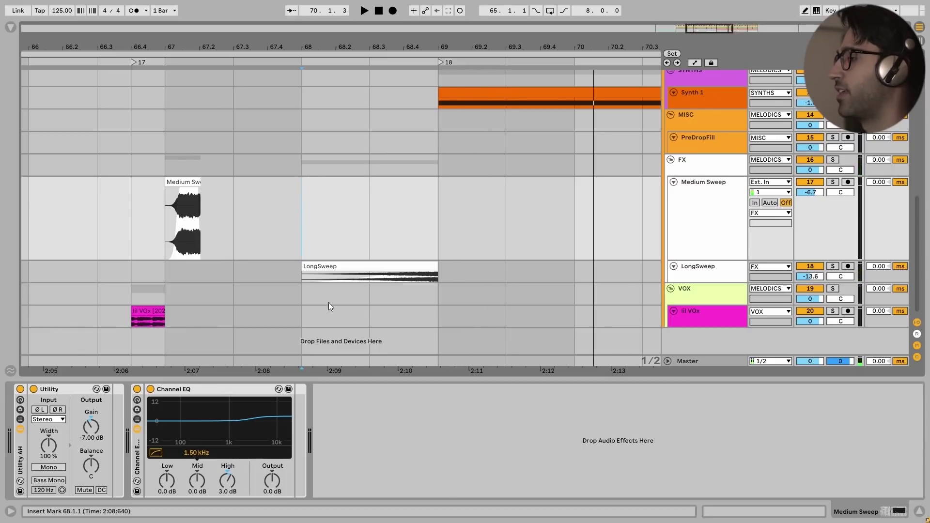
{"action": "scroll", "coordinate": [479, 243], "scroll_direction": "right", "scroll_amount": 2}
{"action": "scroll", "coordinate": [479, 243], "scroll_direction": "up", "scroll_amount": 1}
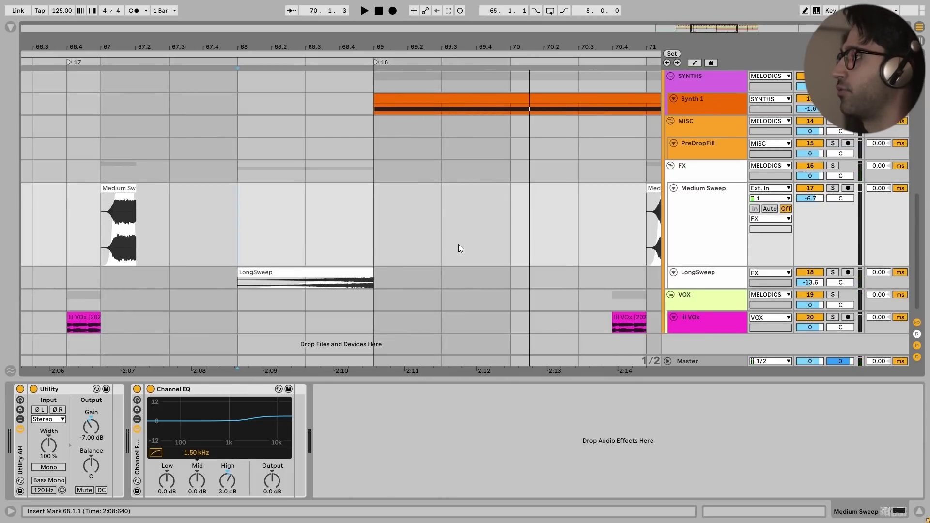